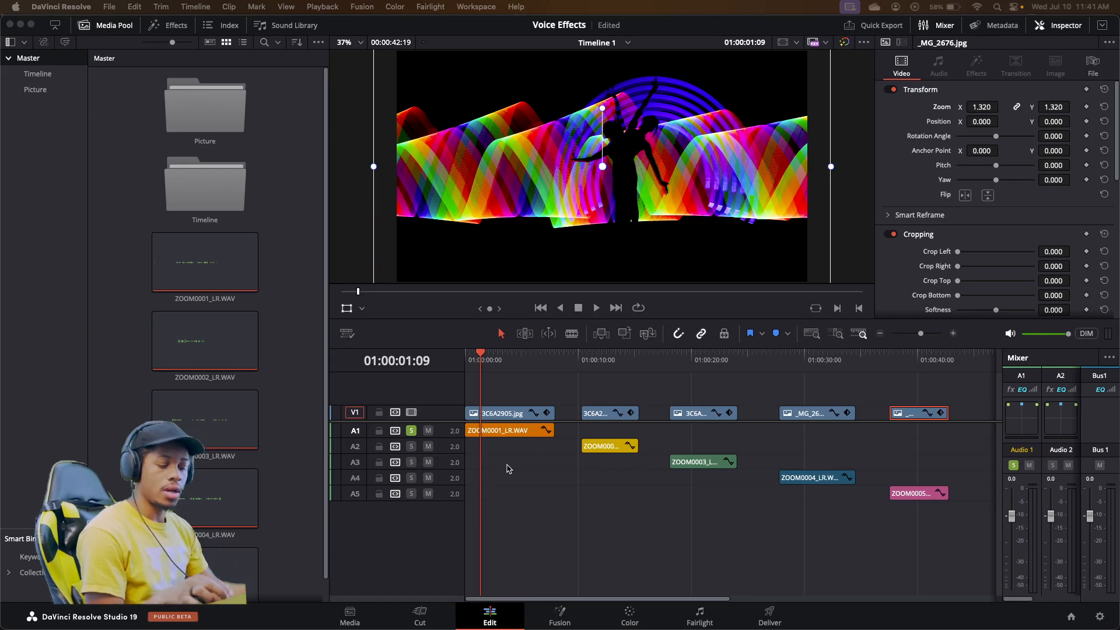
- Play the first voice clip on Audio 1 from the start of the timeline
key("Home")
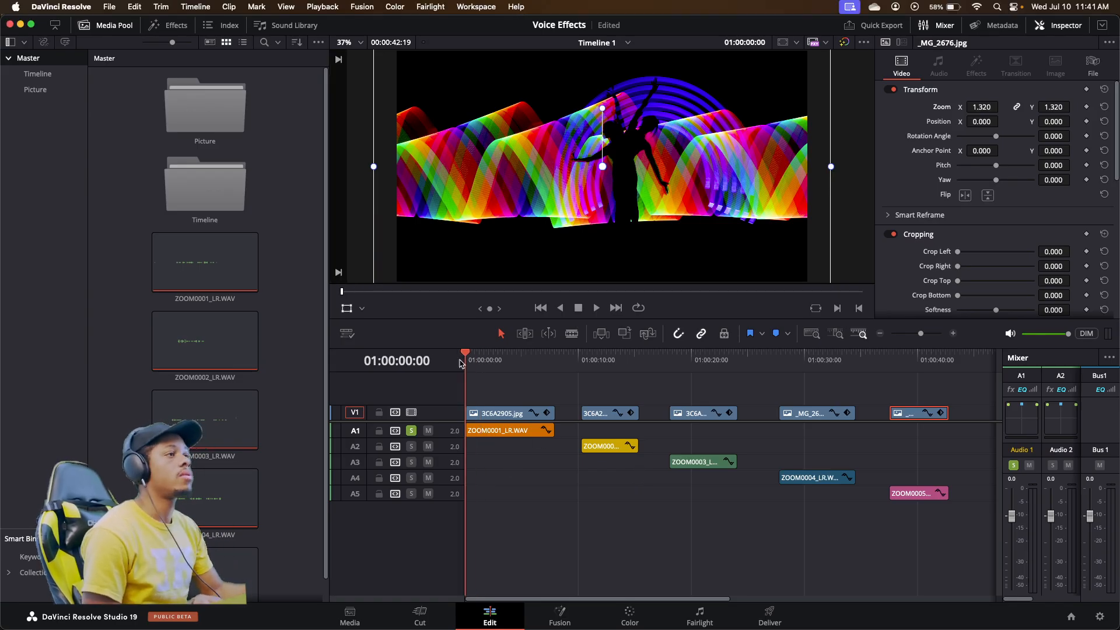
key("space")
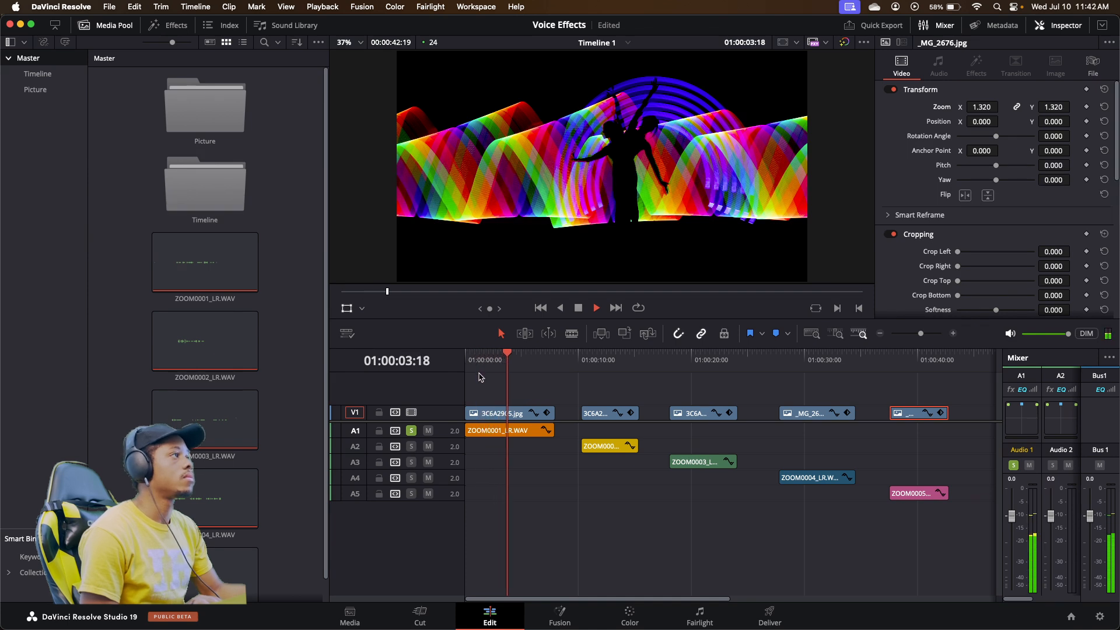
key("space")
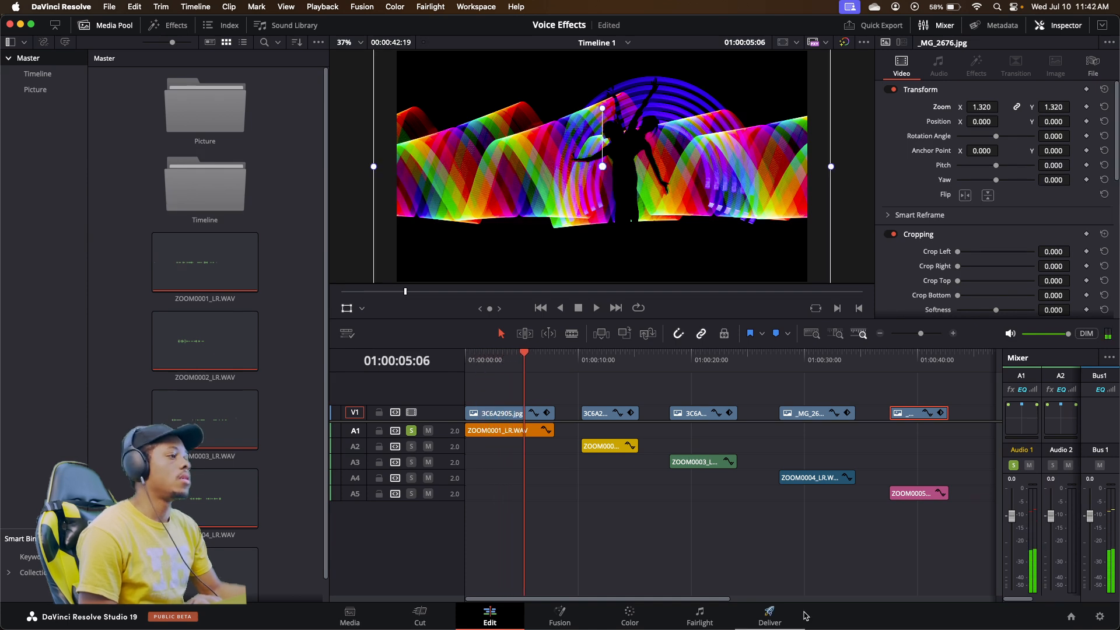
- Switch to the Fairlight page, widen the mixer to show all five audio tracks, and return the playhead to the timeline start
left_click(694, 619)
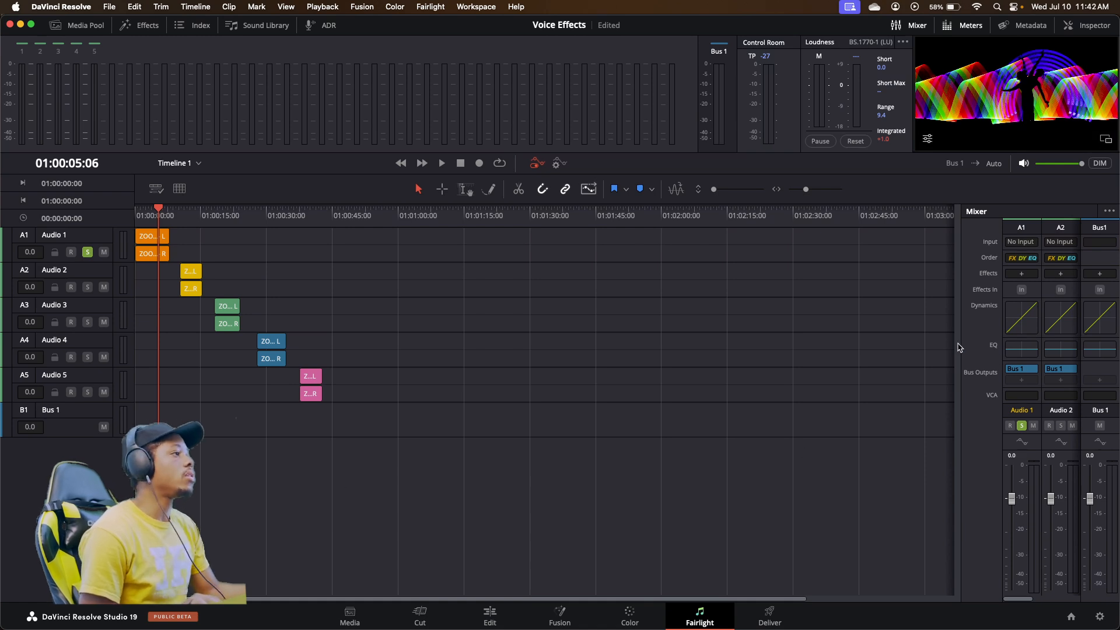
left_click_drag(960, 343, 744, 378)
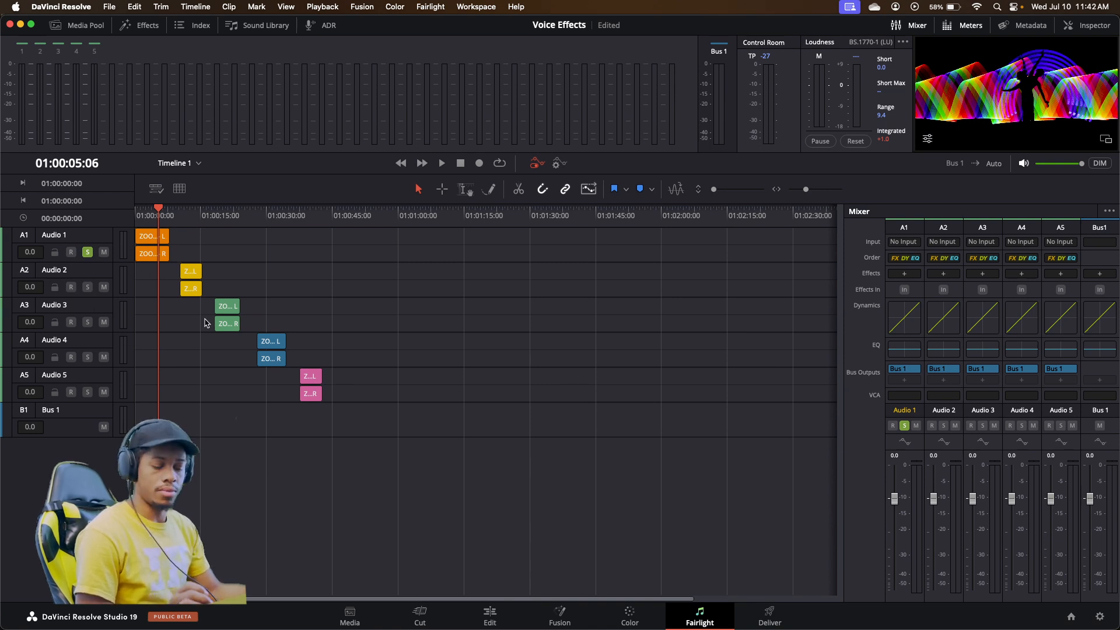
scroll(205, 323, "up", 10)
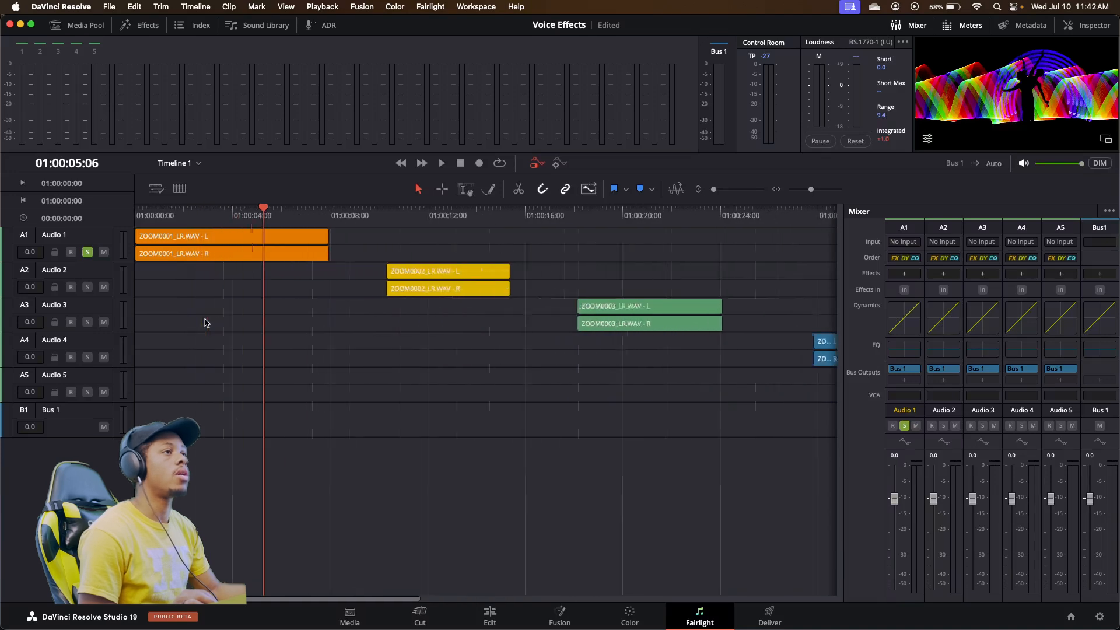
left_click_drag(215, 215, 129, 215)
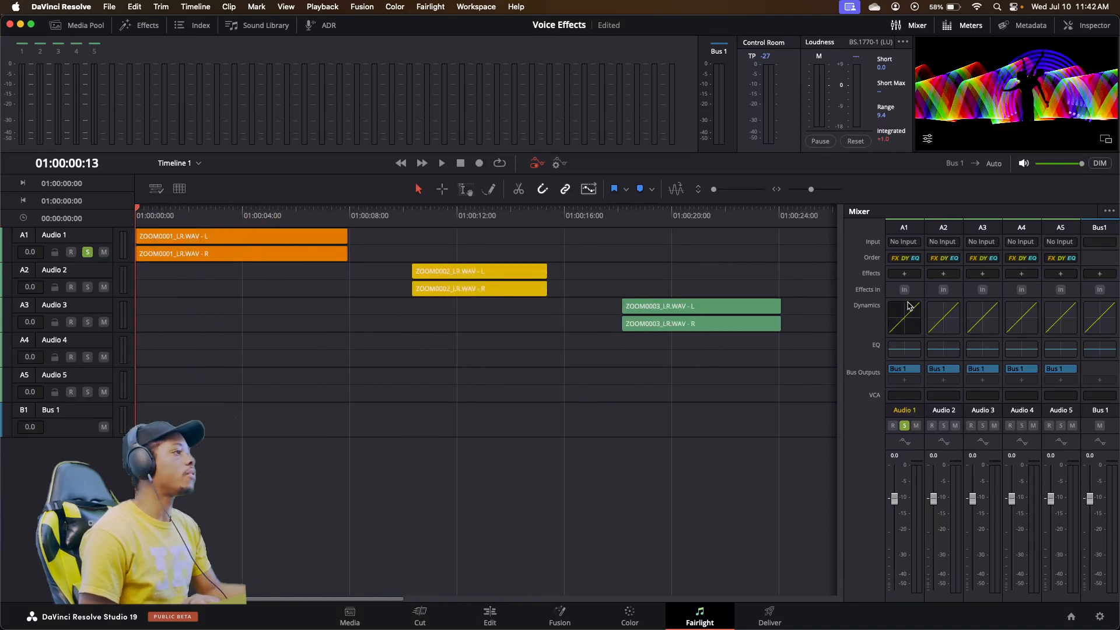
- Add the Reverb effect to the Audio 1 track
left_click(913, 274)
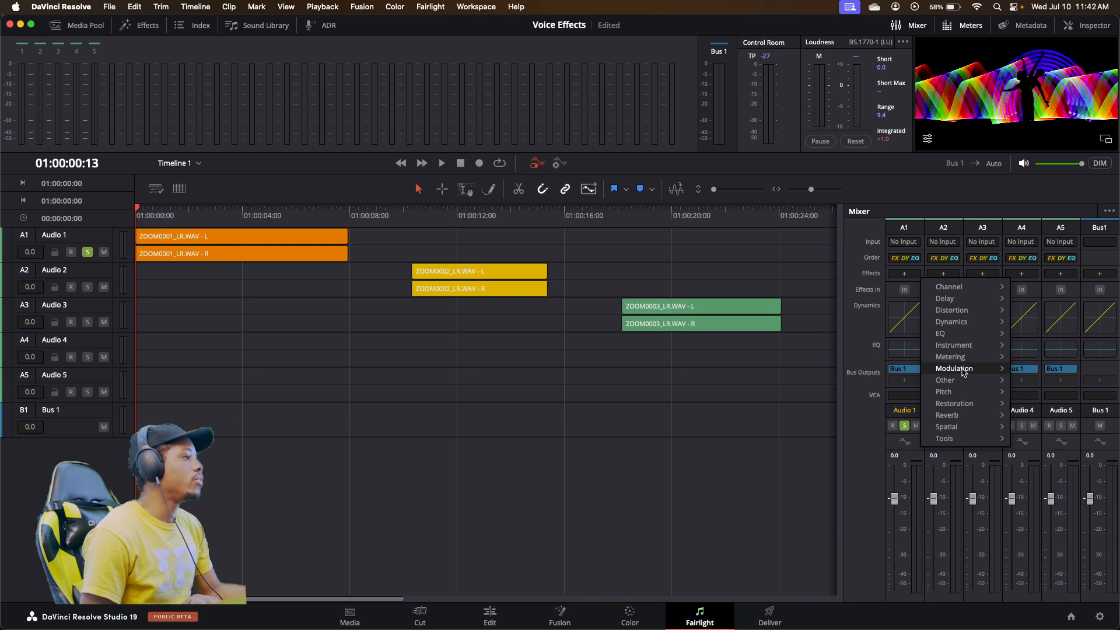
mouse_move(976, 419)
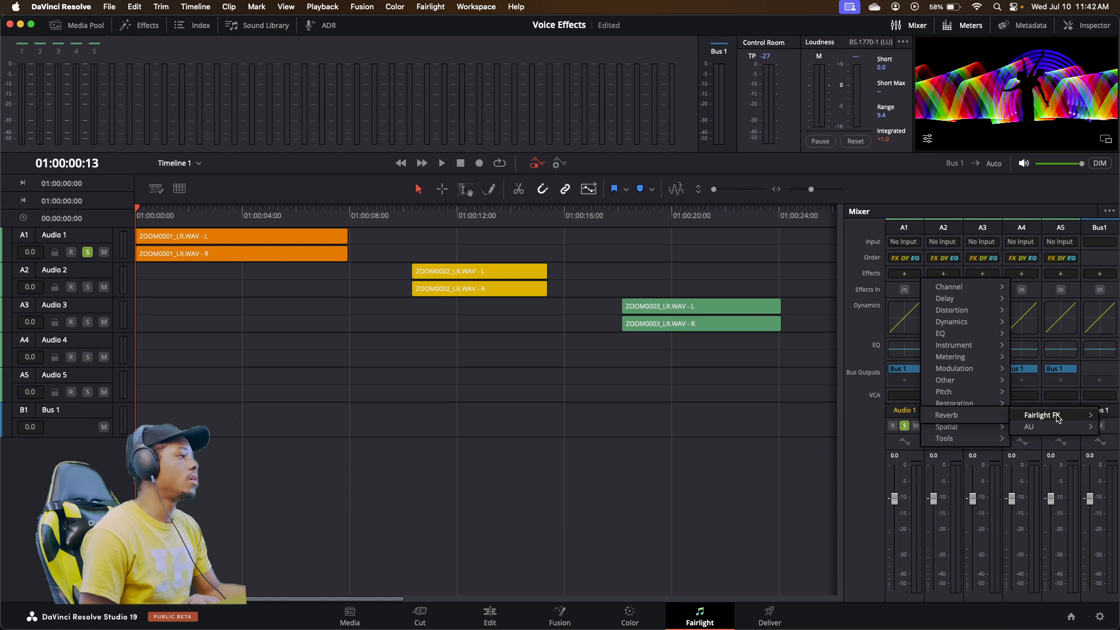
mouse_move(1047, 418)
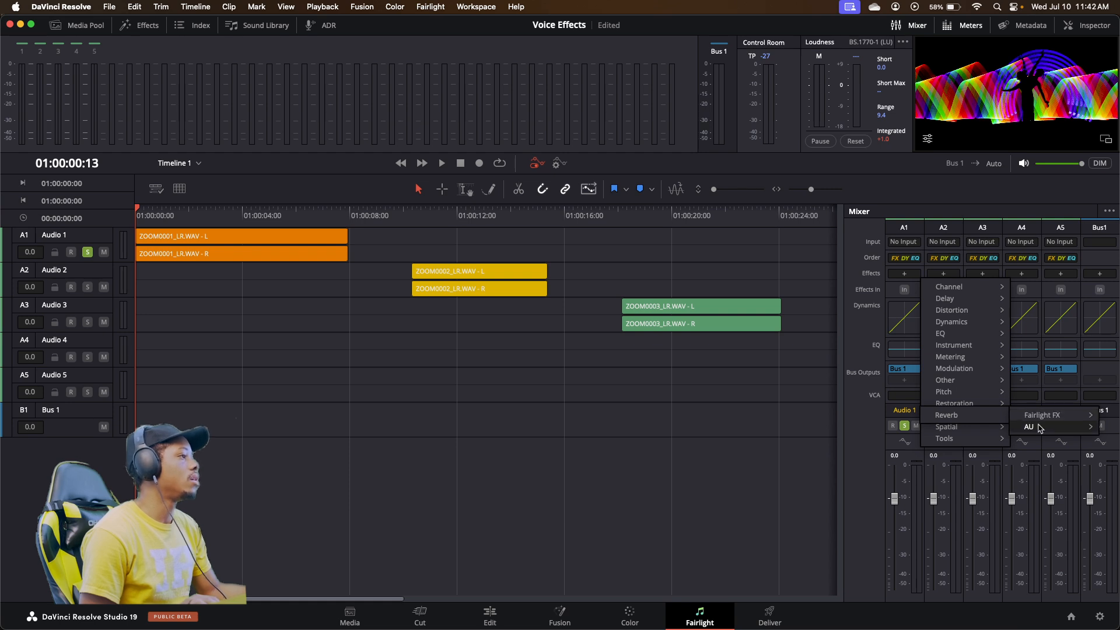
left_click(963, 419)
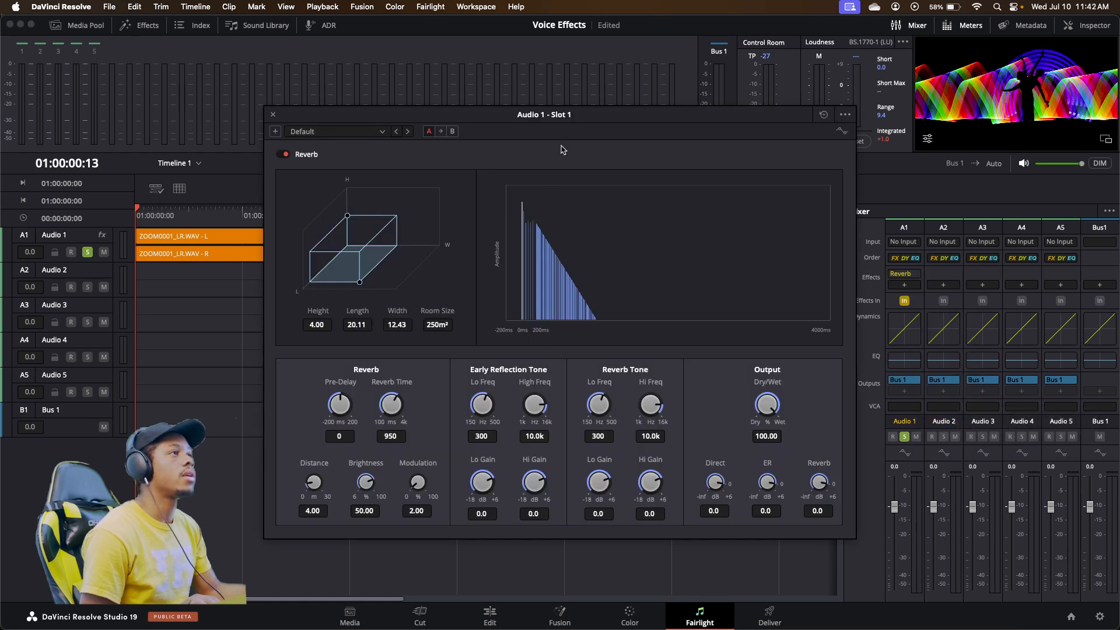
mouse_move(543, 121)
left_mouse_down()
mouse_move(568, 127)
mouse_move(553, 125)
left_mouse_up()
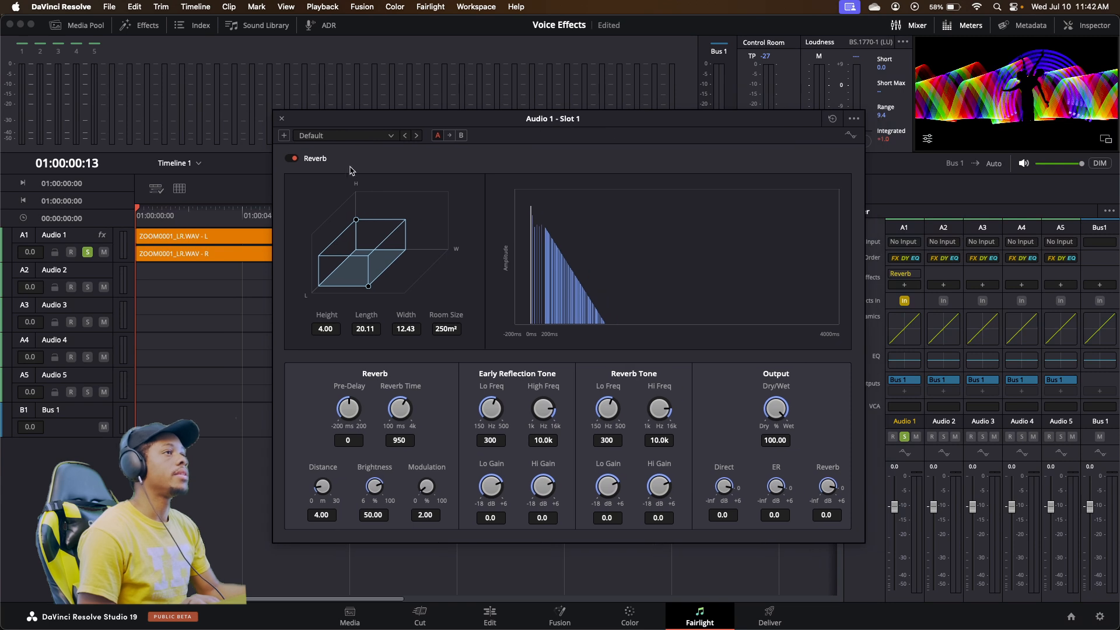
- Compare the Audio 1 clip by playing it with the Reverb bypassed and with it enabled
left_click(292, 159)
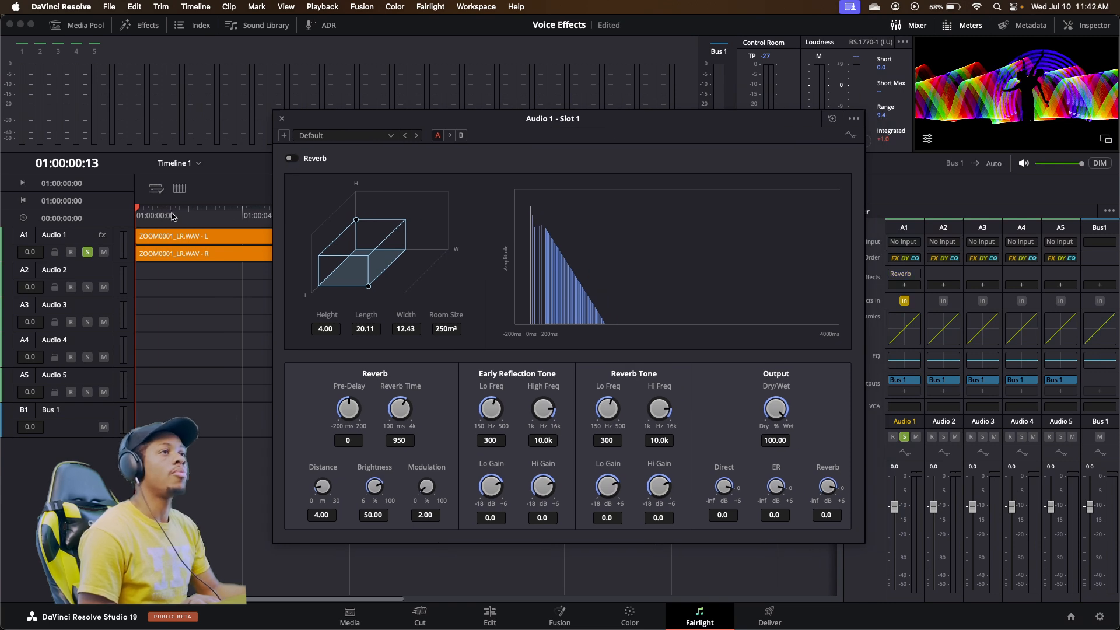
key("space")
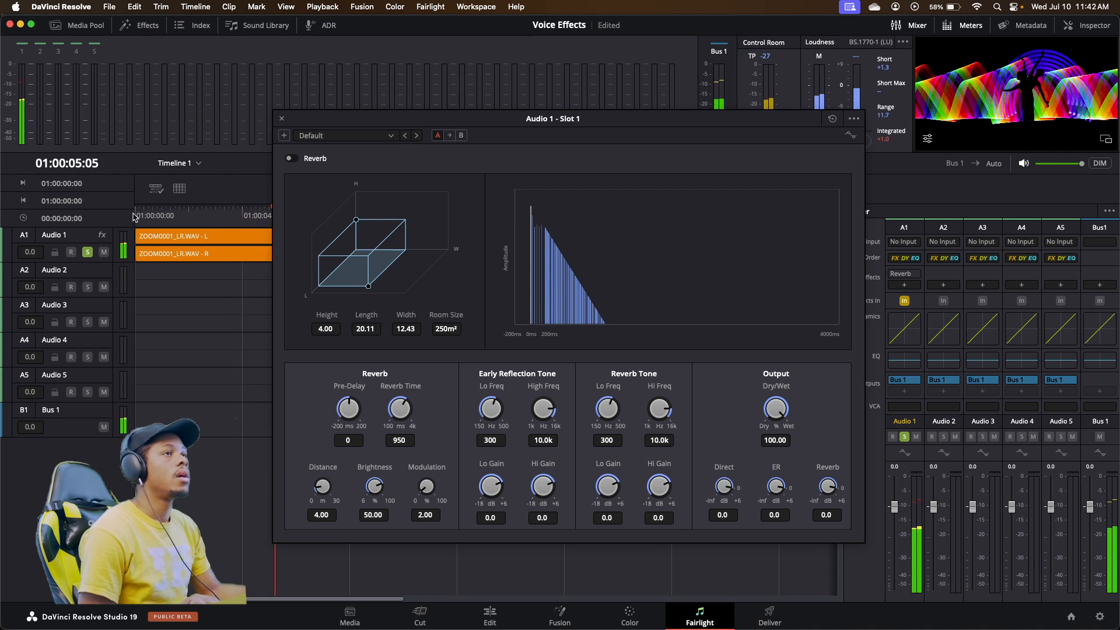
key("space")
left_click(291, 158)
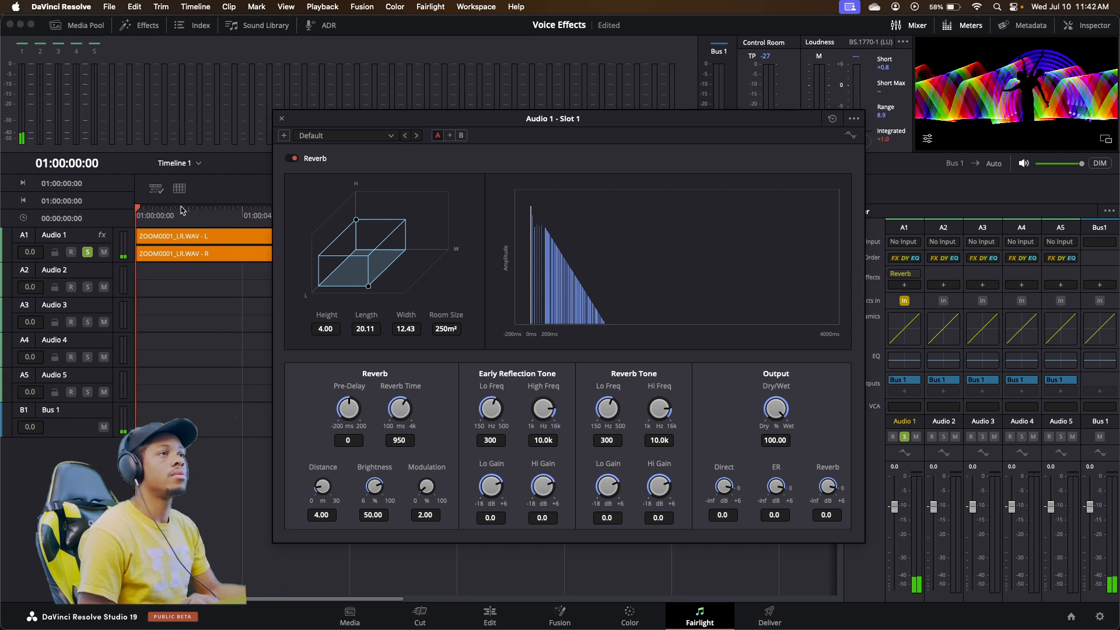
key("space")
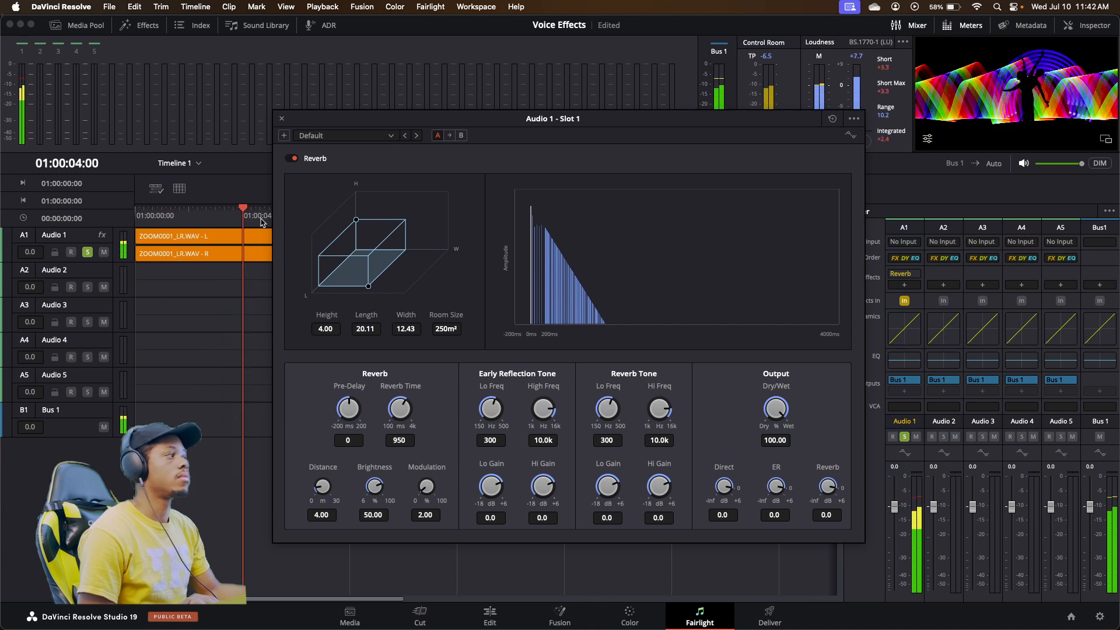
key("space")
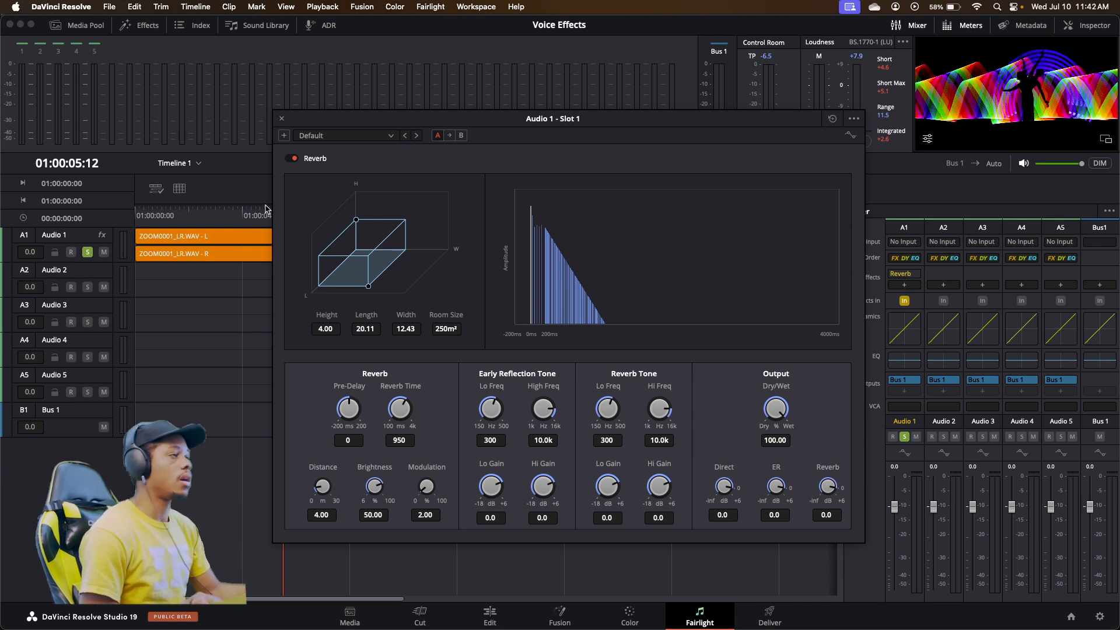
- Apply the Cathedral preset to the Audio 1 reverb and play the clip to hear it
left_click(390, 136)
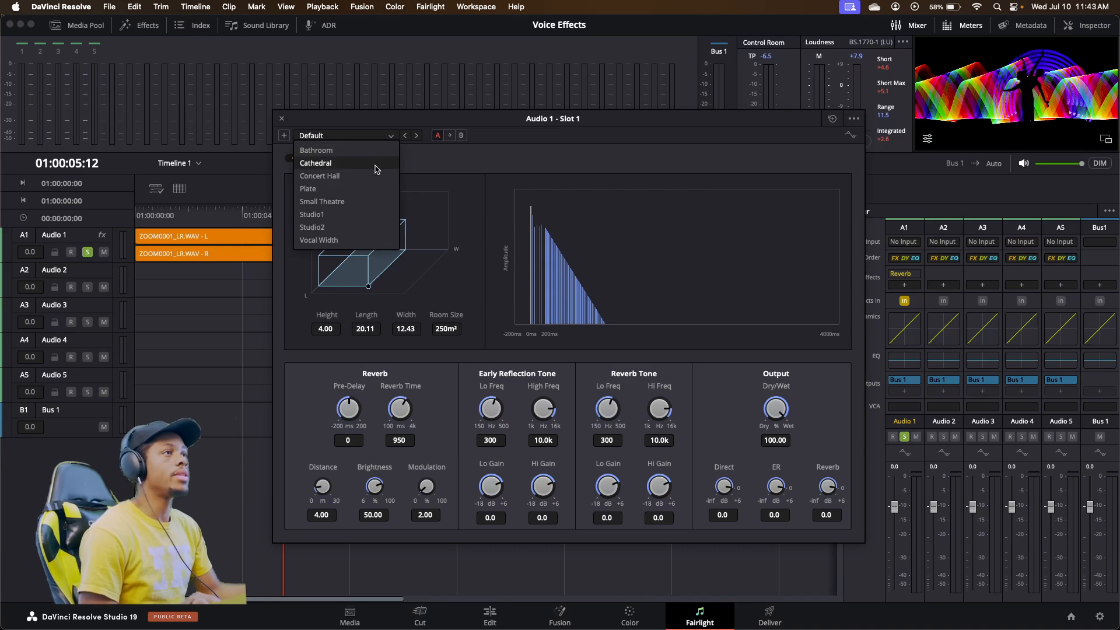
left_click(375, 166)
left_click(164, 215)
key("space")
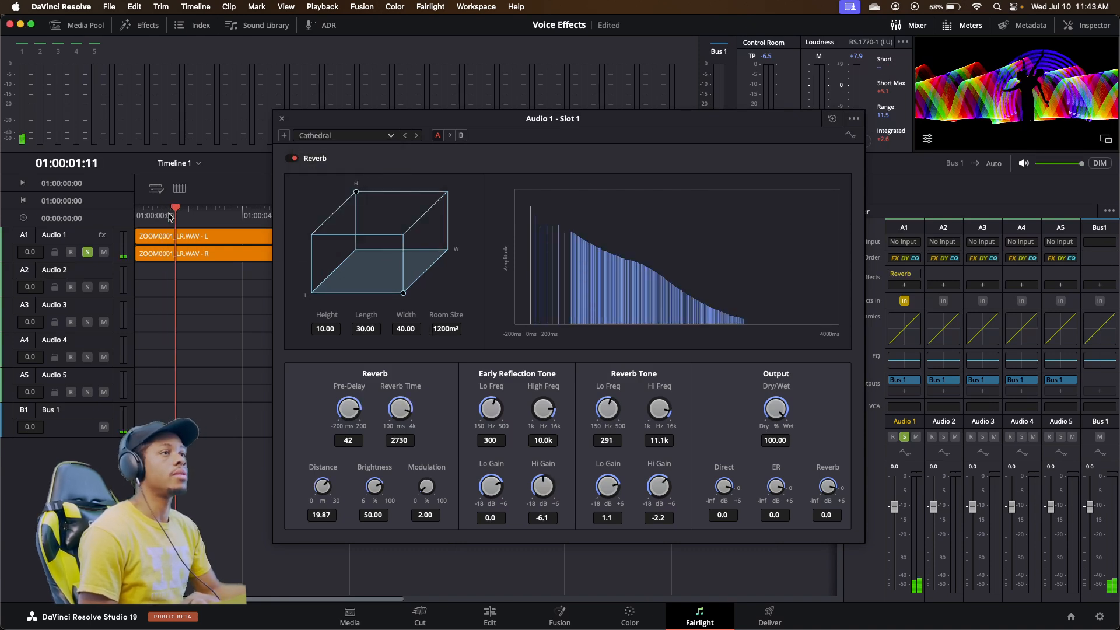
- Apply the Concert Hall preset to the Audio 1 reverb and play the clip to hear it
left_click(375, 137)
left_click(364, 178)
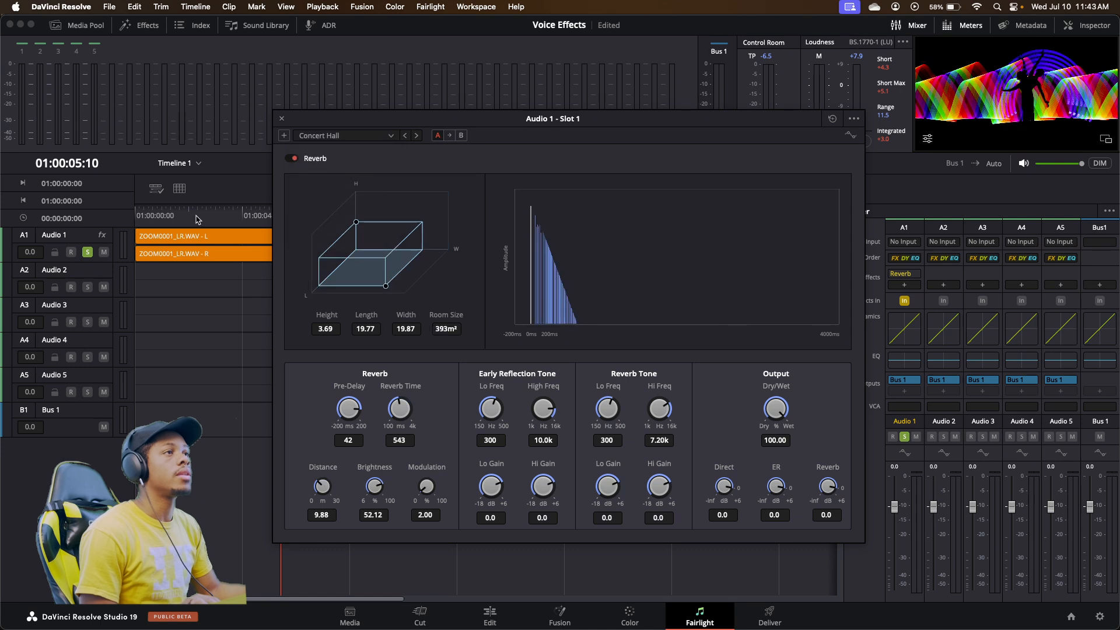
left_click(169, 215)
key("space")
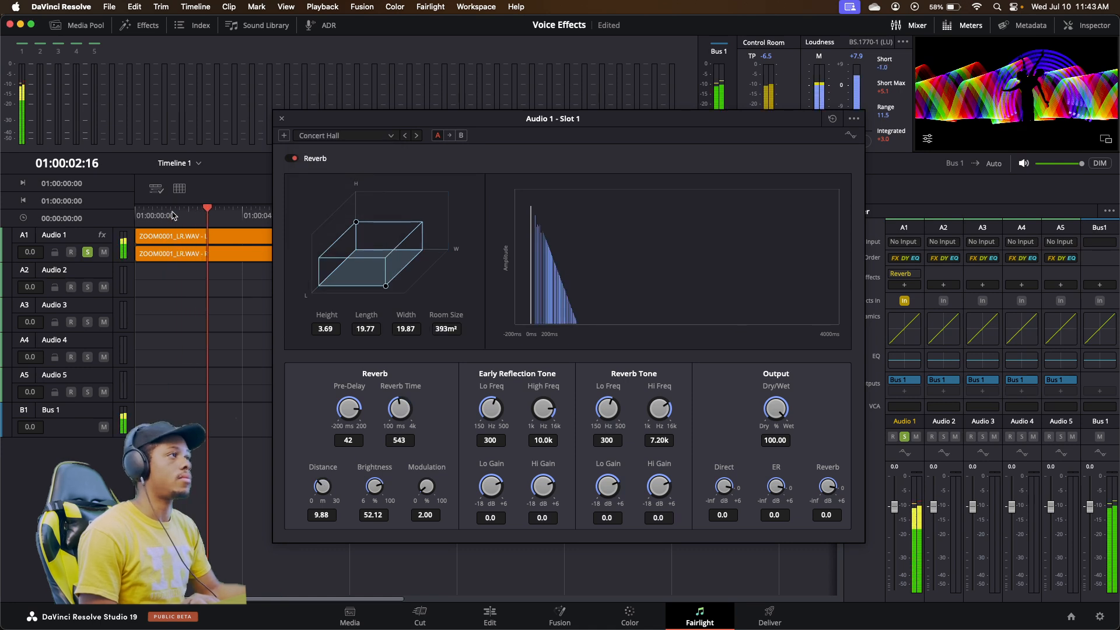
- Apply the Studio1 preset to the Audio 1 reverb and play the clip to hear it
left_click(377, 138)
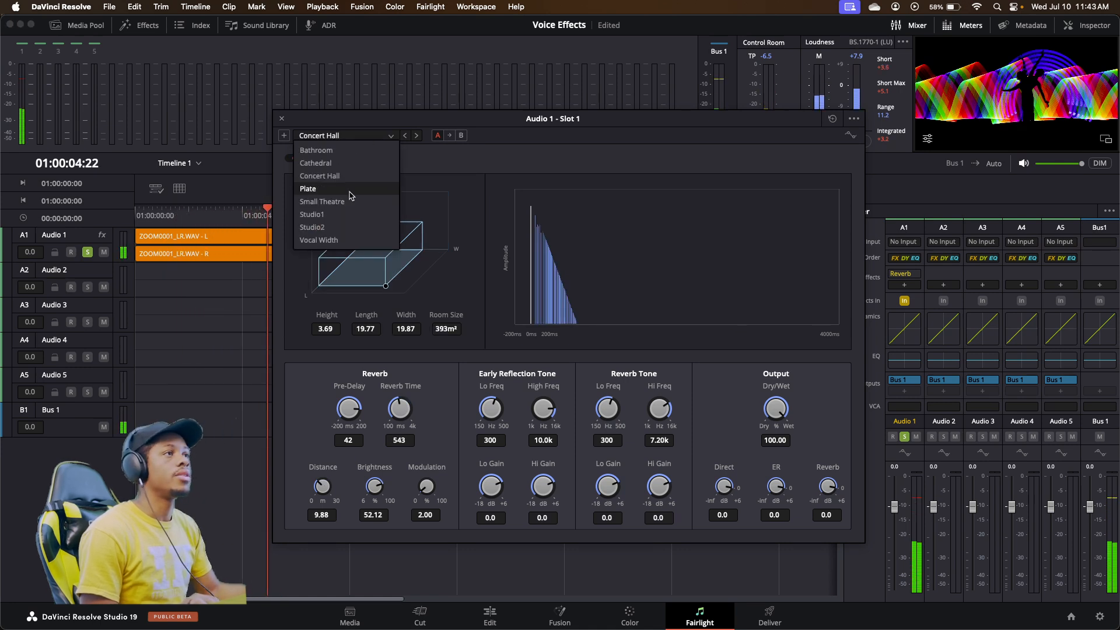
left_click(341, 220)
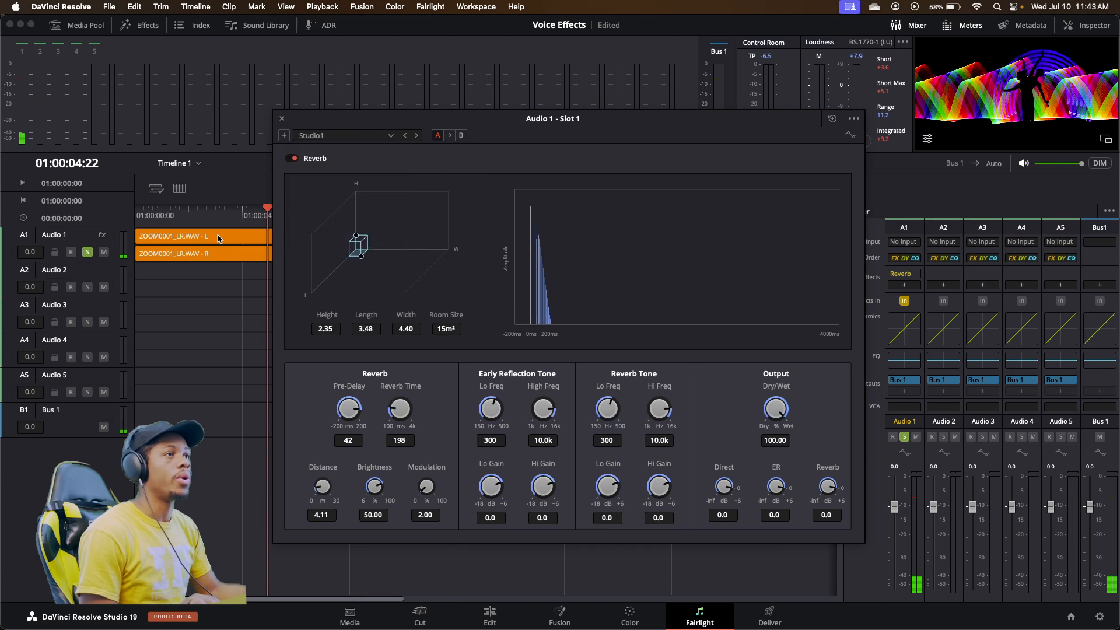
left_click(181, 216)
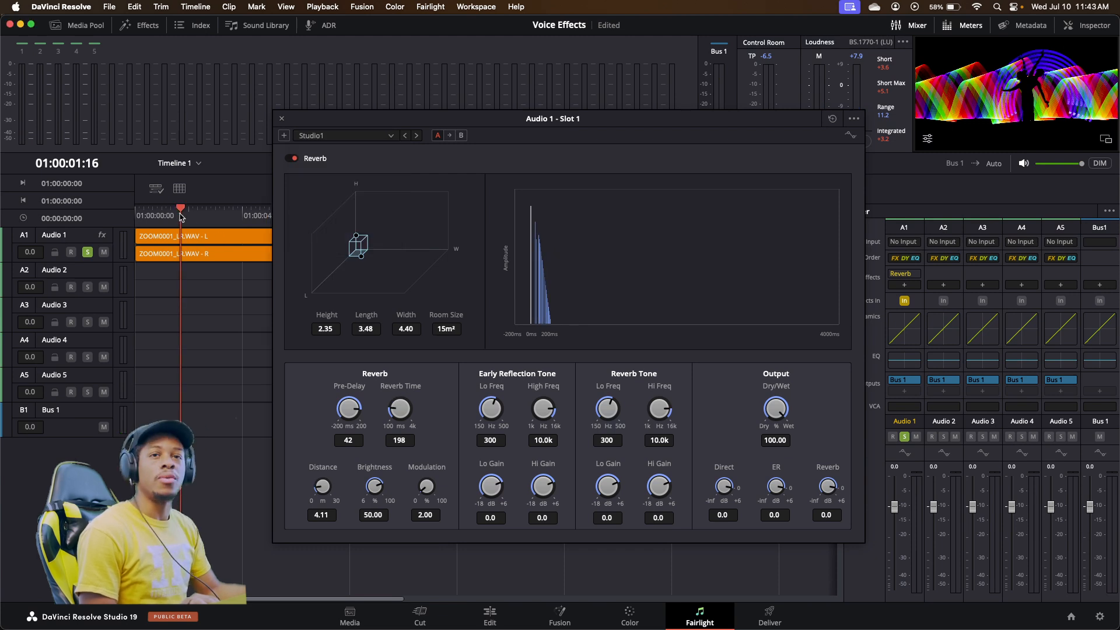
key("space")
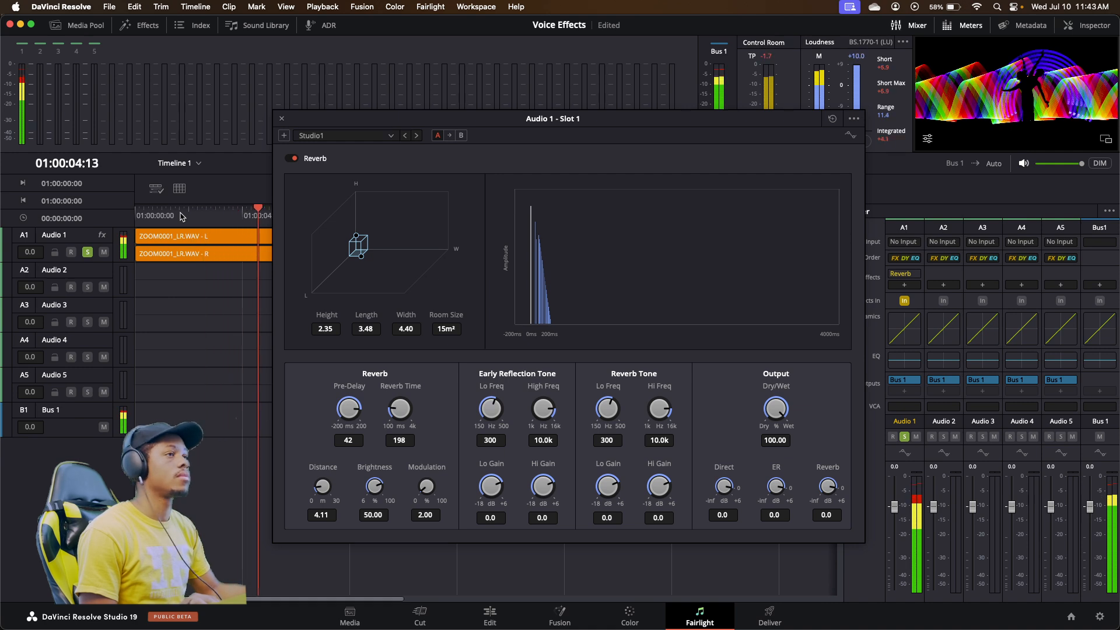
- Apply the Vocal Width preset to the Audio 1 reverb and play the clip to hear it
left_click(391, 136)
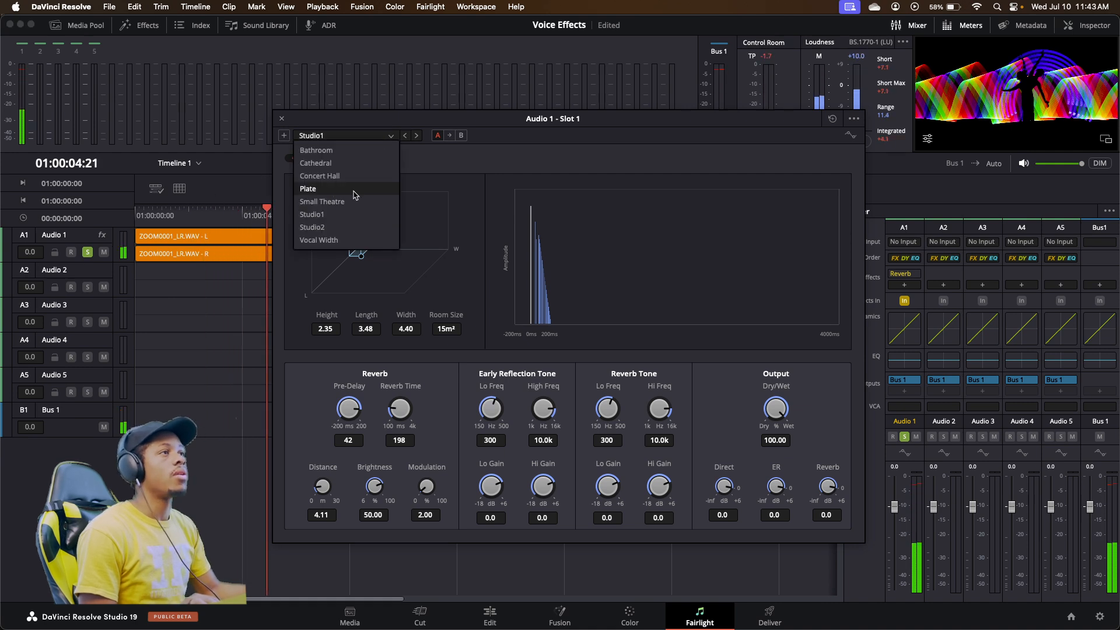
left_click(321, 240)
left_click(172, 222)
key("space")
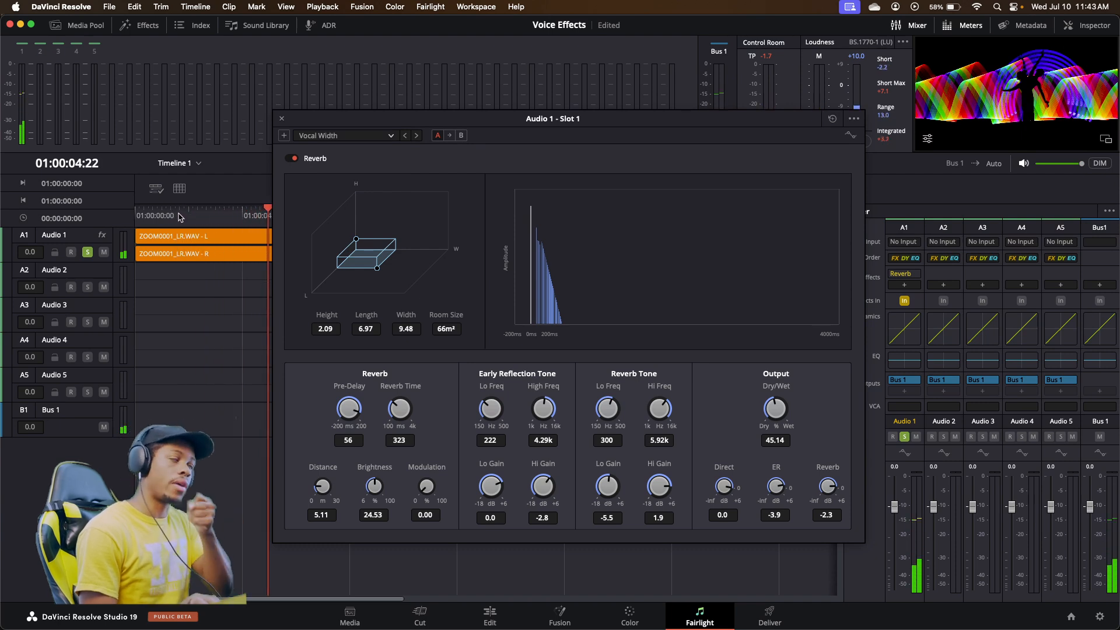
- Apply the Bathroom preset to the Audio 1 reverb and play the clip to hear it
left_click(356, 136)
left_click(358, 149)
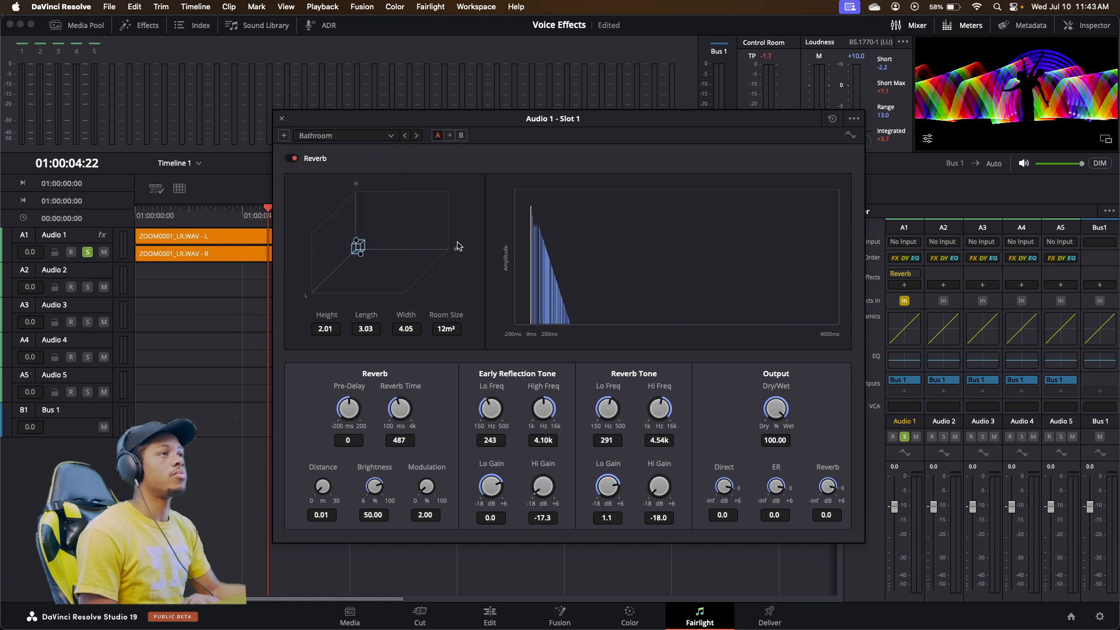
left_click(187, 218)
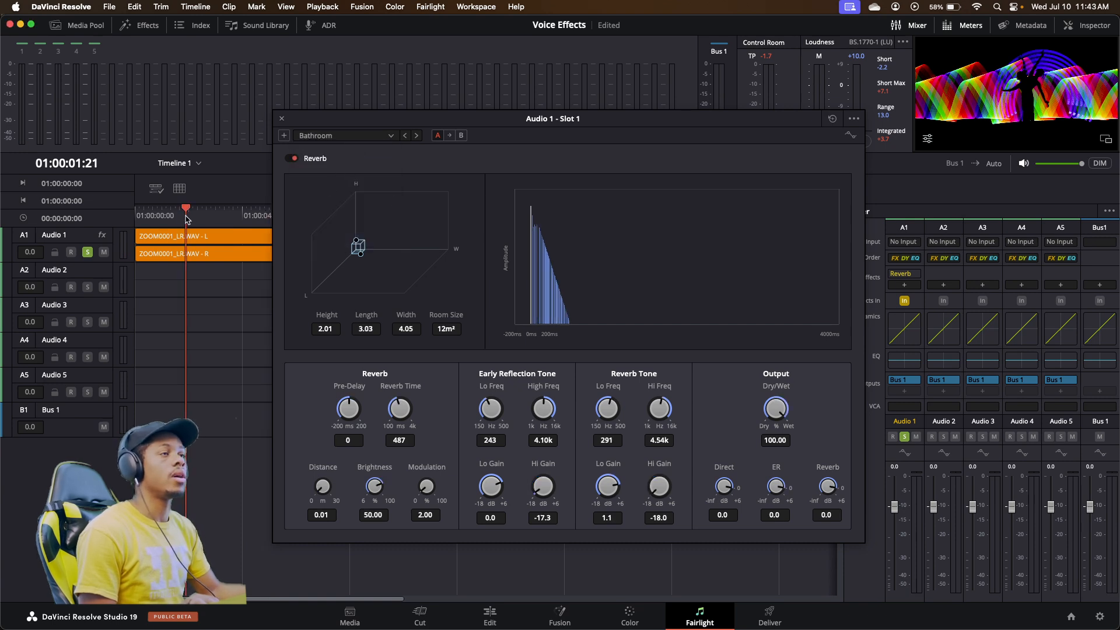
key("space")
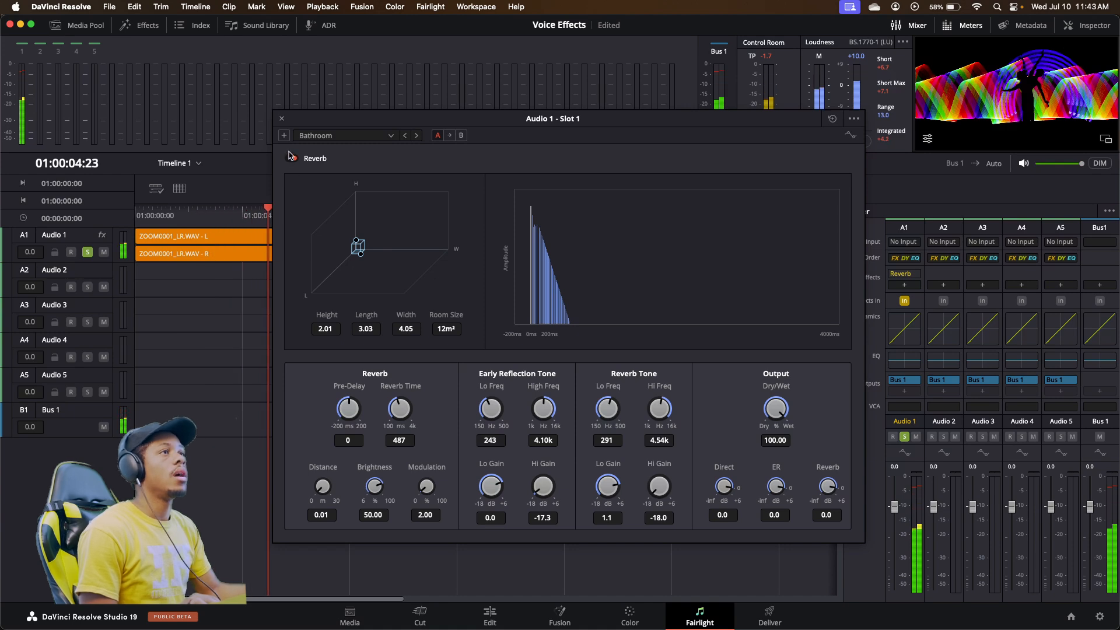
- Reset the reverb to its default settings, lower Dry/Wet to 20%, and play the clip from near its start
left_click(833, 118)
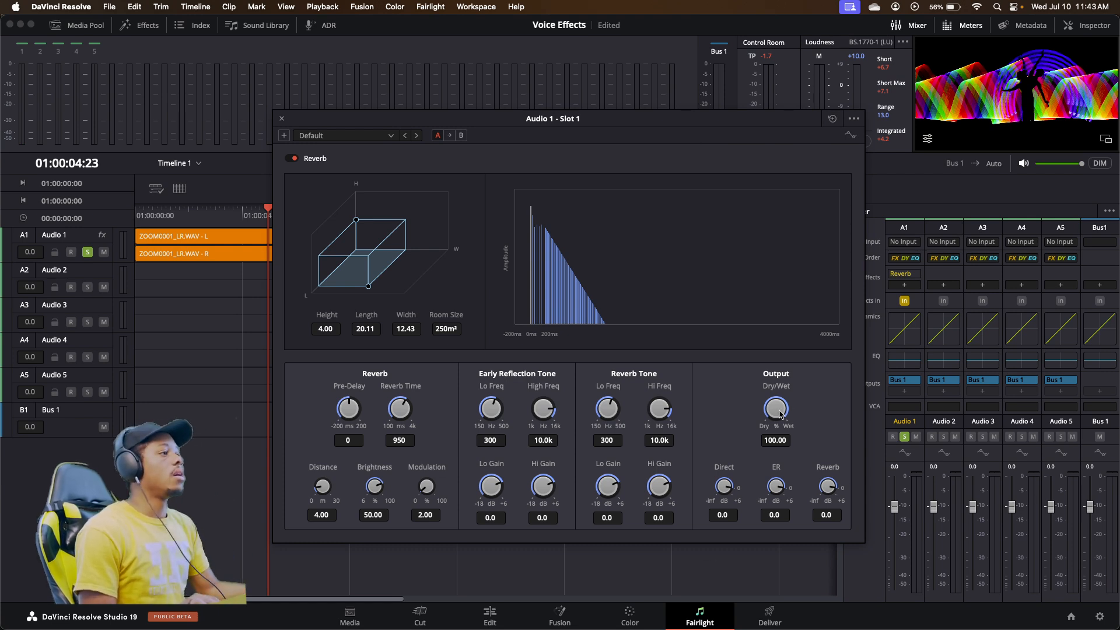
left_click_drag(782, 410, 605, 418)
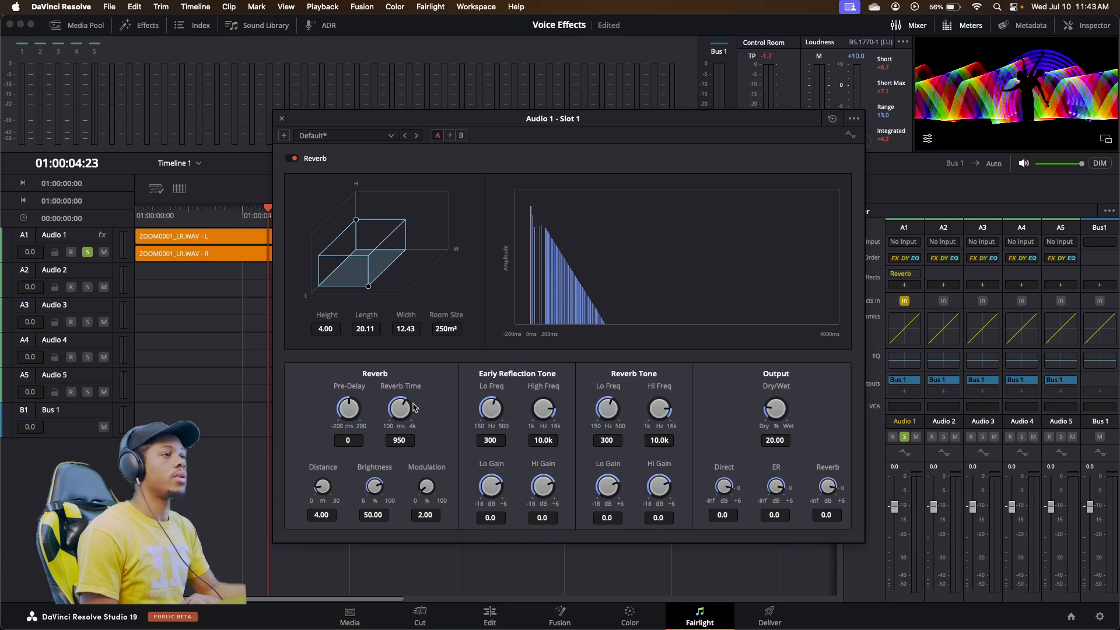
left_click_drag(215, 219, 172, 220)
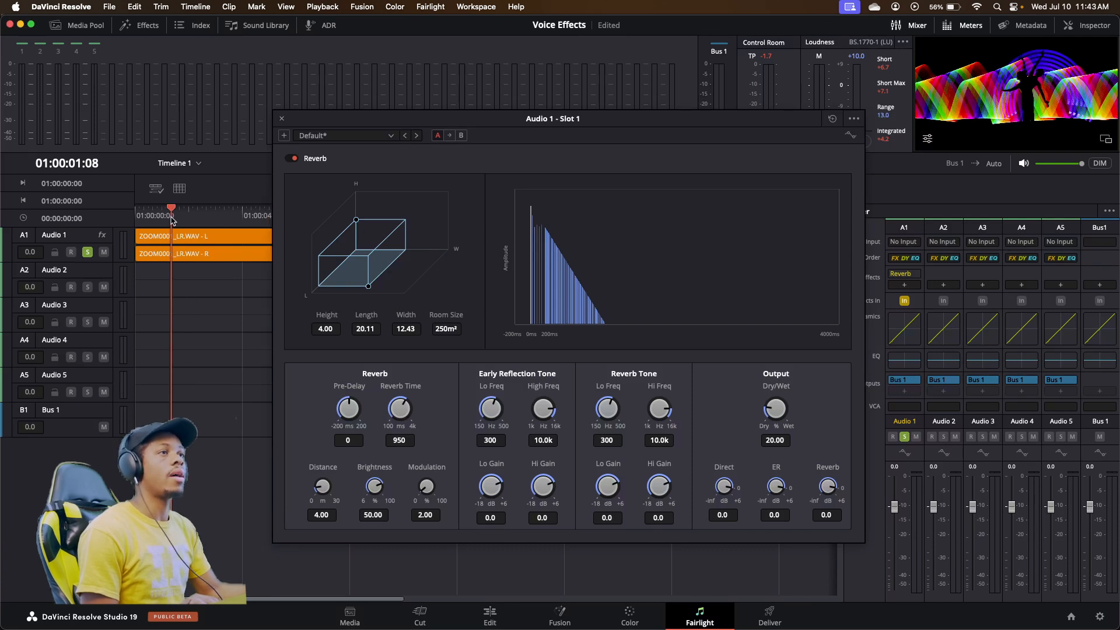
key("space")
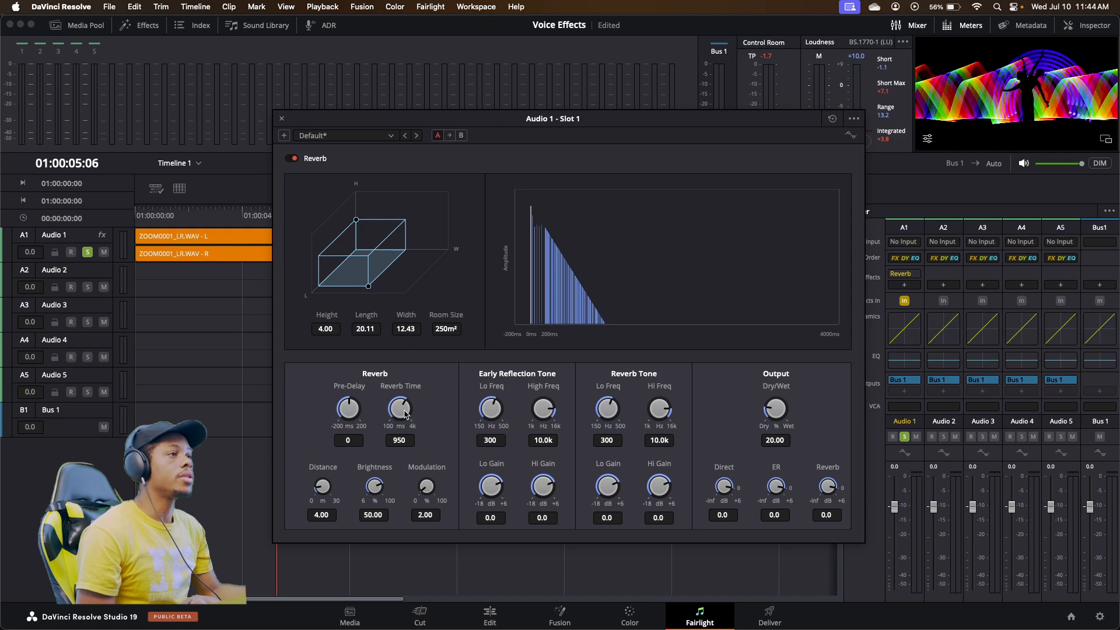
- Raise the Reverb Time to 4000 ms
left_click_drag(406, 416, 506, 432)
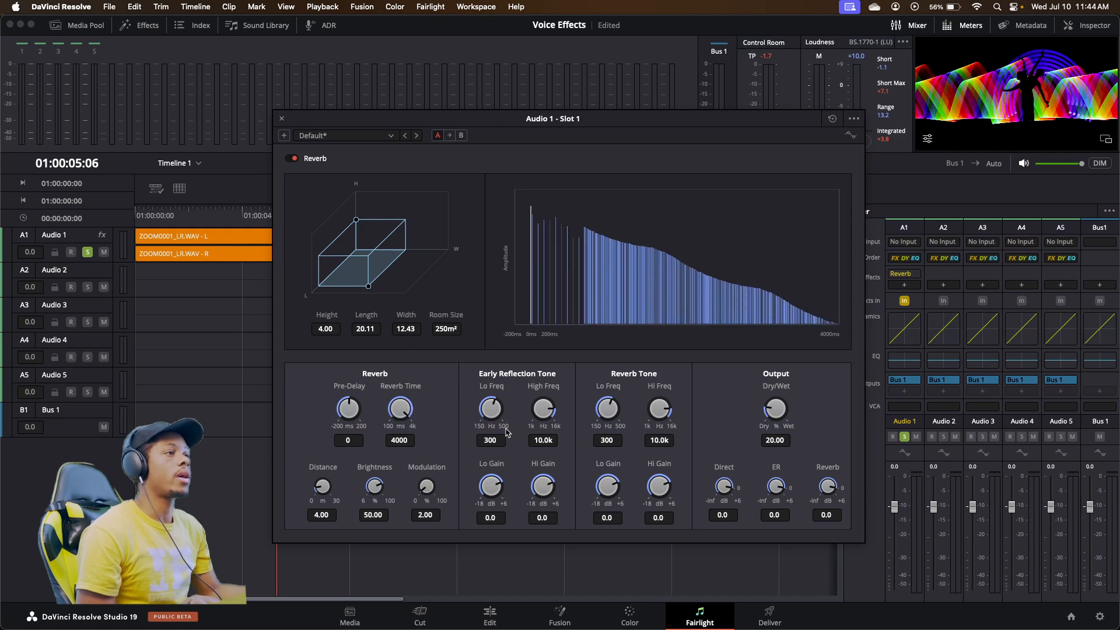
- Play the Audio 1 clip from near its start to hear the longer reverb, and close the reverb settings
left_click(198, 216)
key("space")
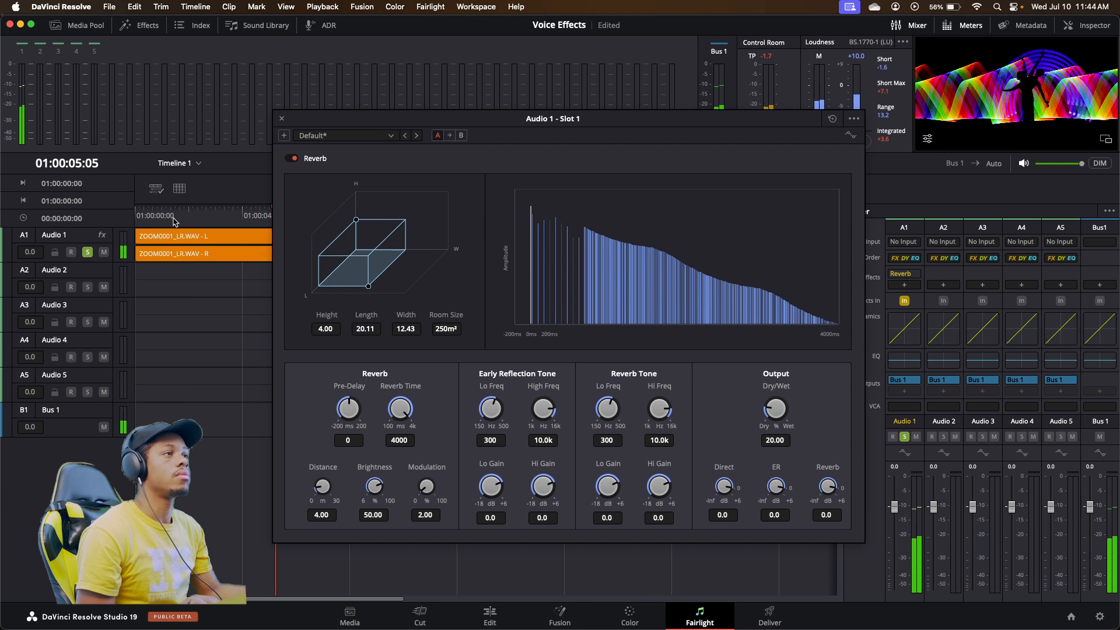
left_click_drag(476, 128, 559, 58)
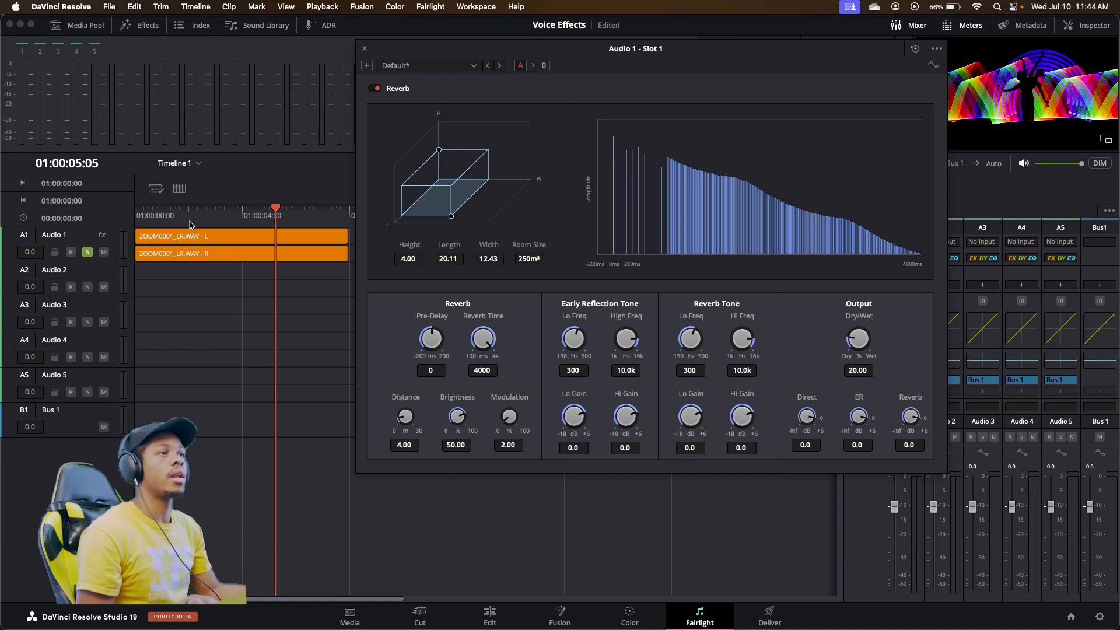
left_click(169, 216)
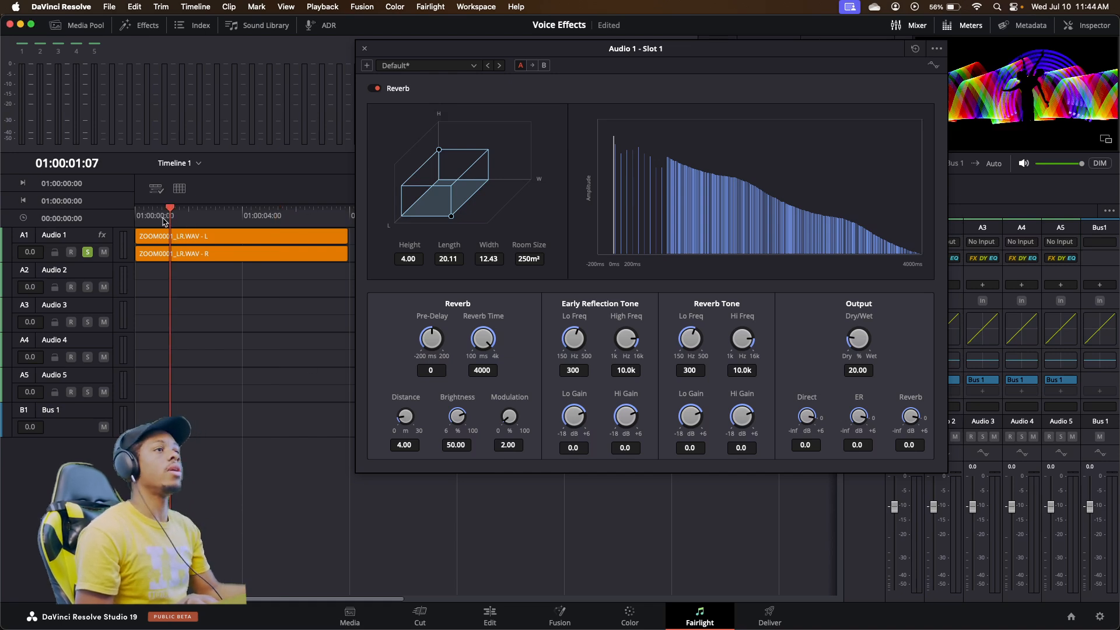
key("space")
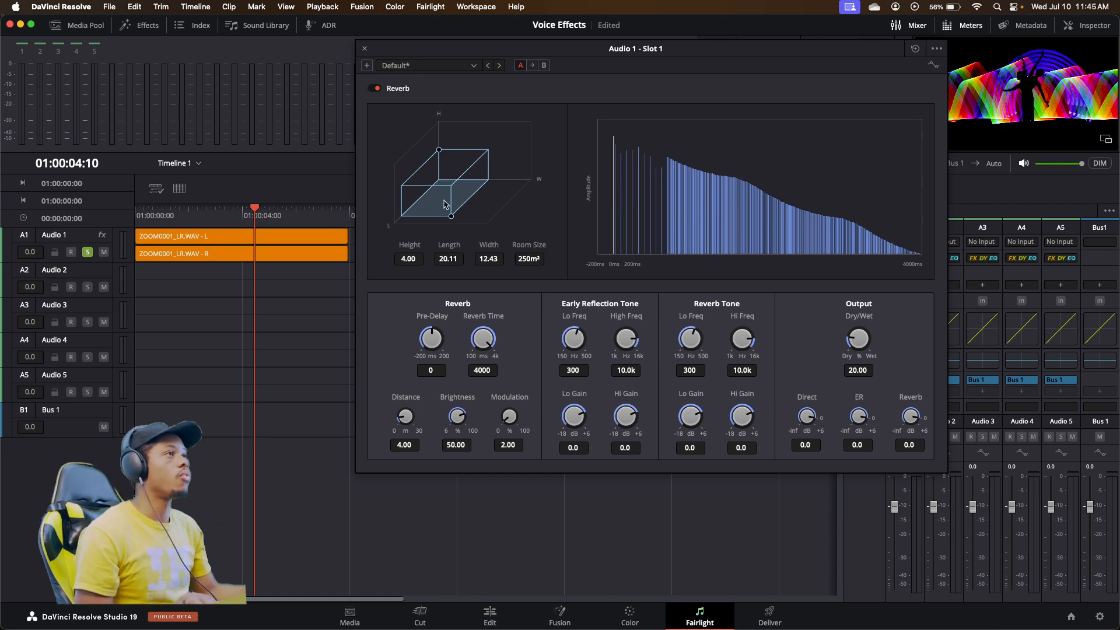
left_click(365, 49)
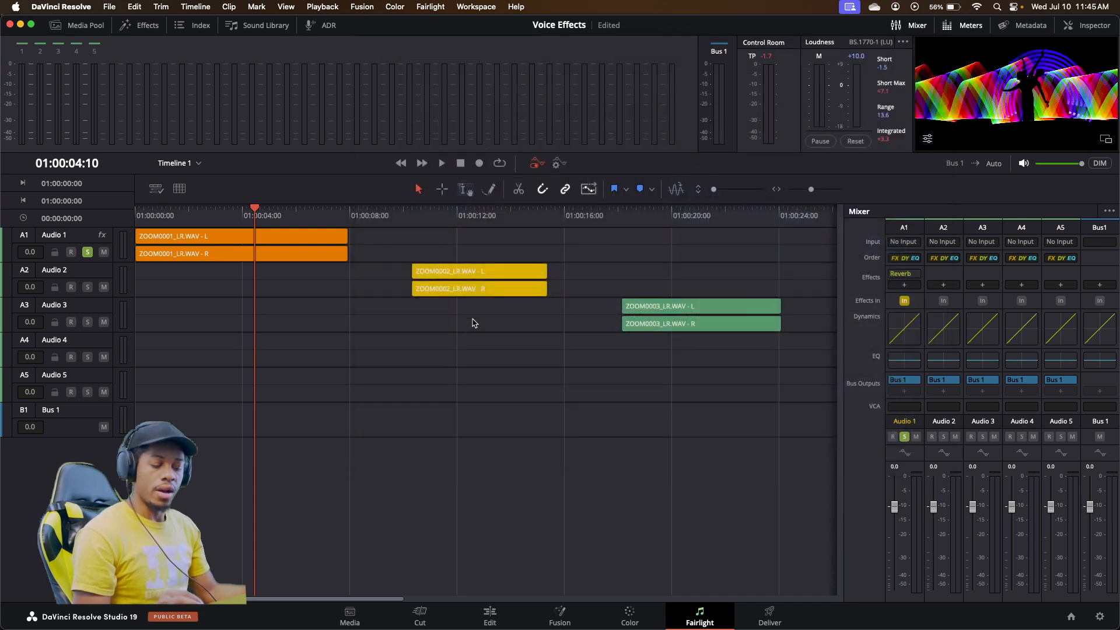
- Solo Audio 2 instead of Audio 1 and play its clip from the start to hear it without effects
scroll(474, 323, "right", 5)
scroll(416, 323, "down", 5)
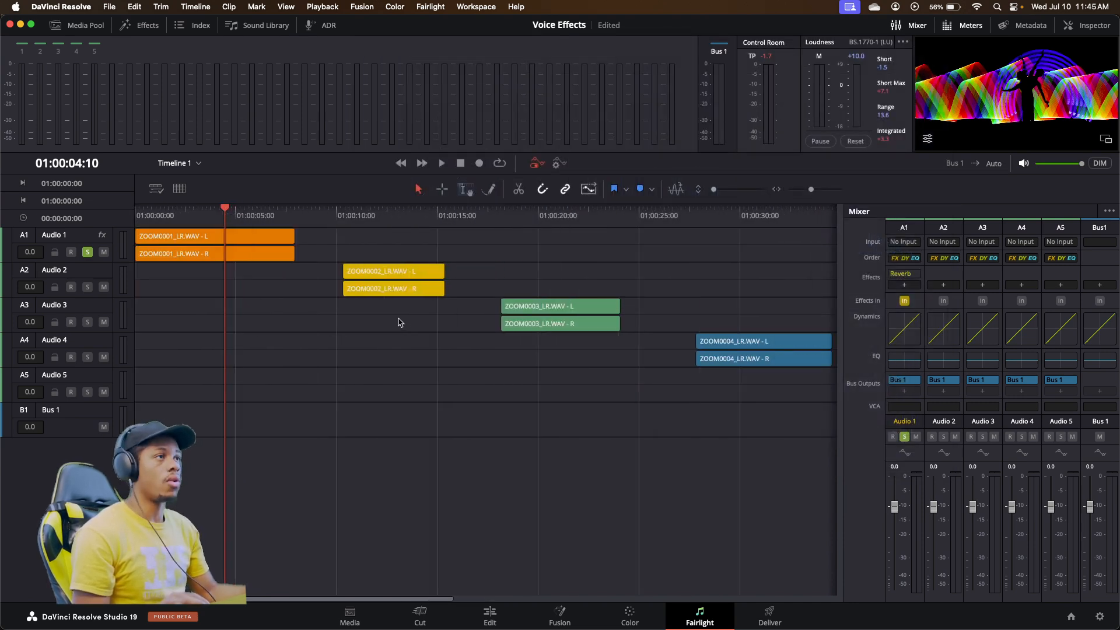
left_click(307, 217)
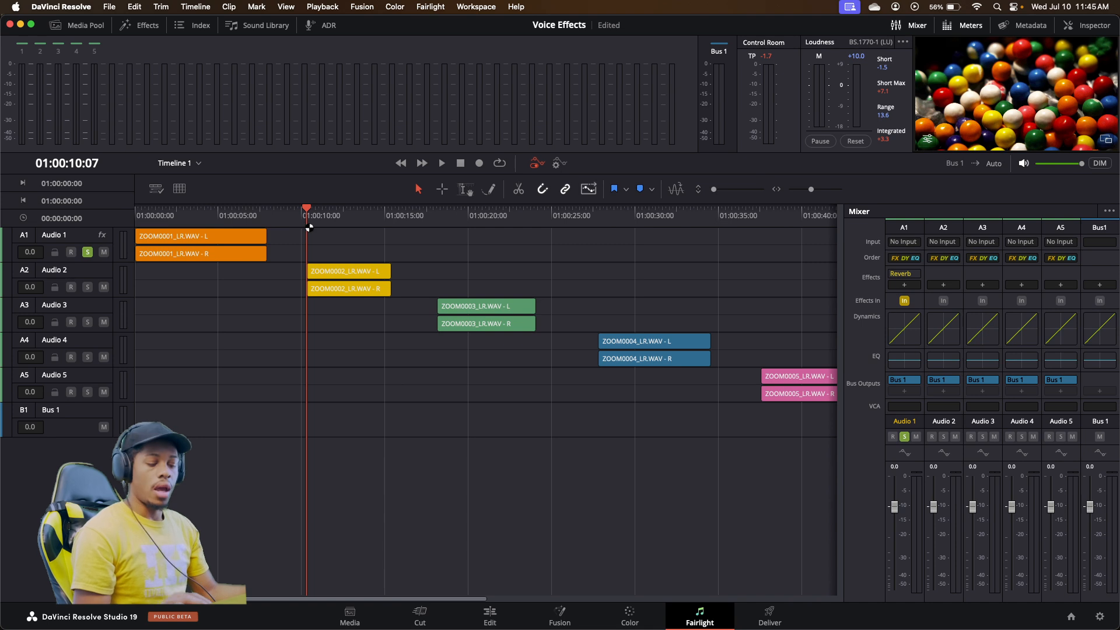
left_click(87, 251)
left_click(87, 286)
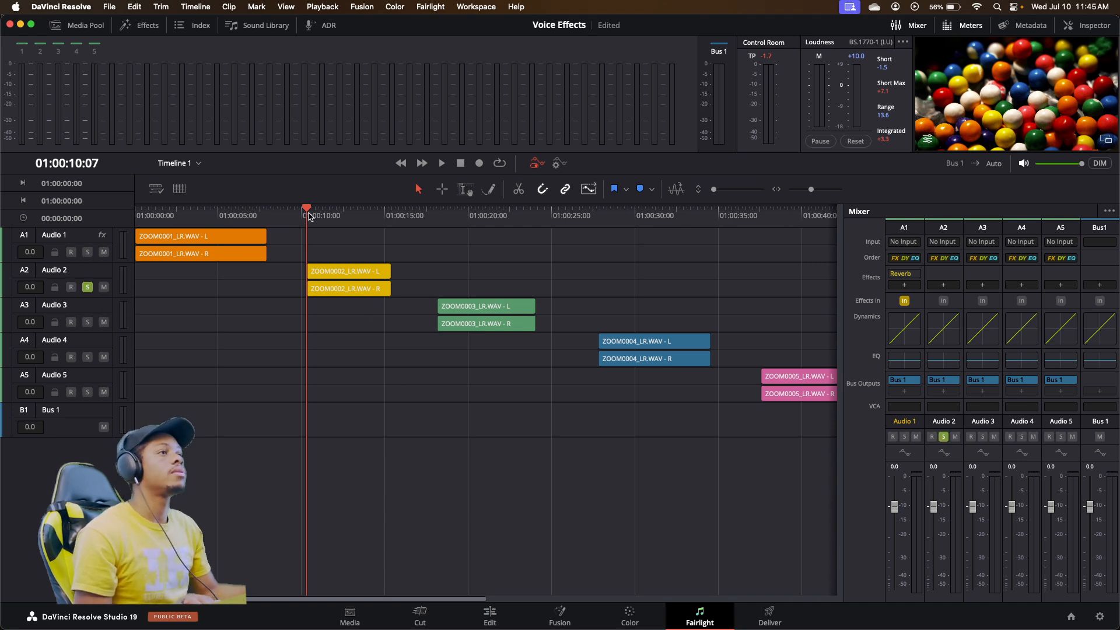
key("space")
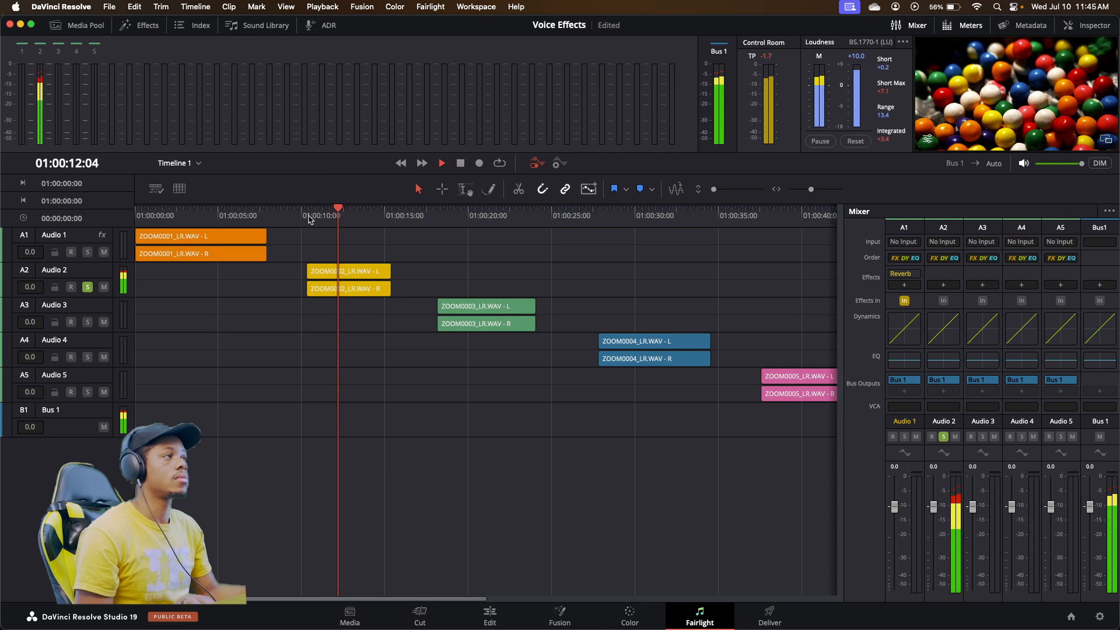
key("space")
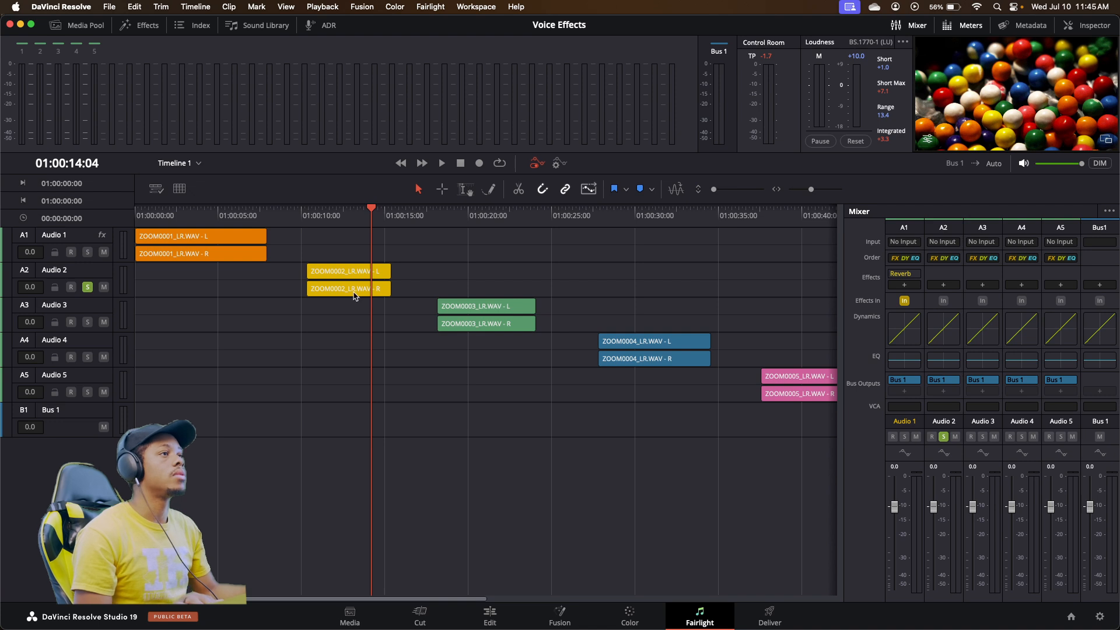
- Add a Pitch effect to the Audio 2 track and place its settings window clear of the clip
left_click(354, 296)
left_click(322, 215)
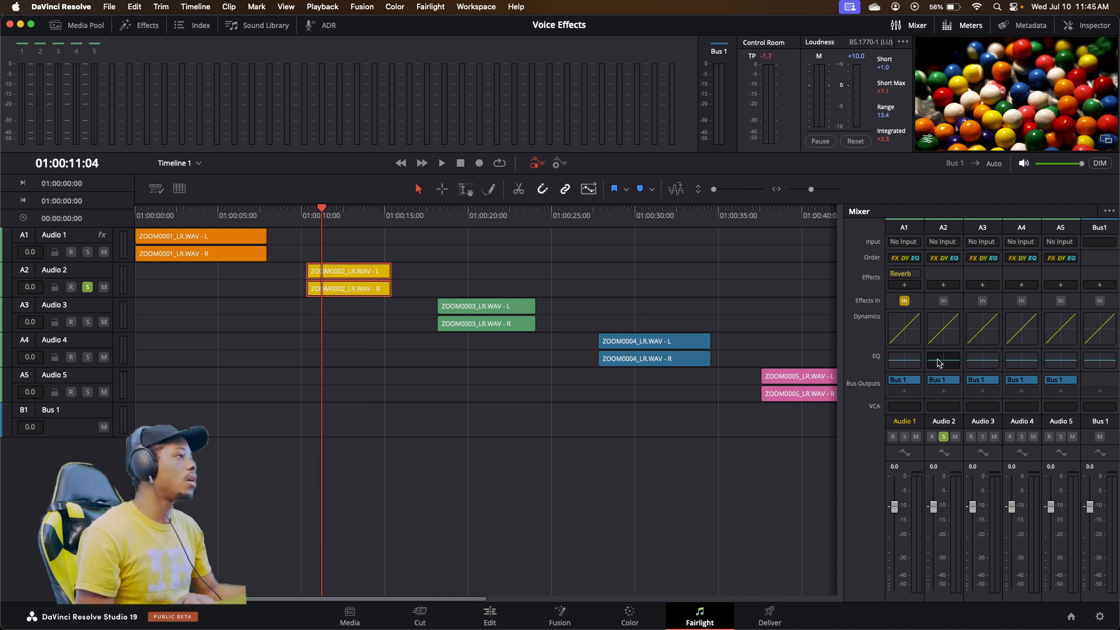
left_click(944, 285)
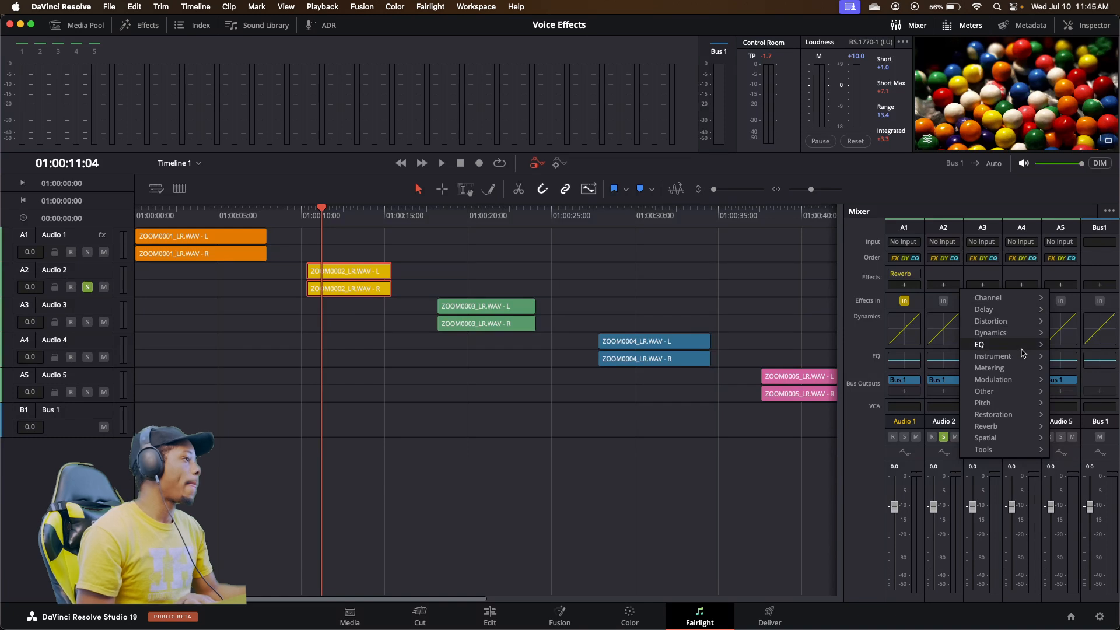
mouse_move(1033, 363)
mouse_move(992, 402)
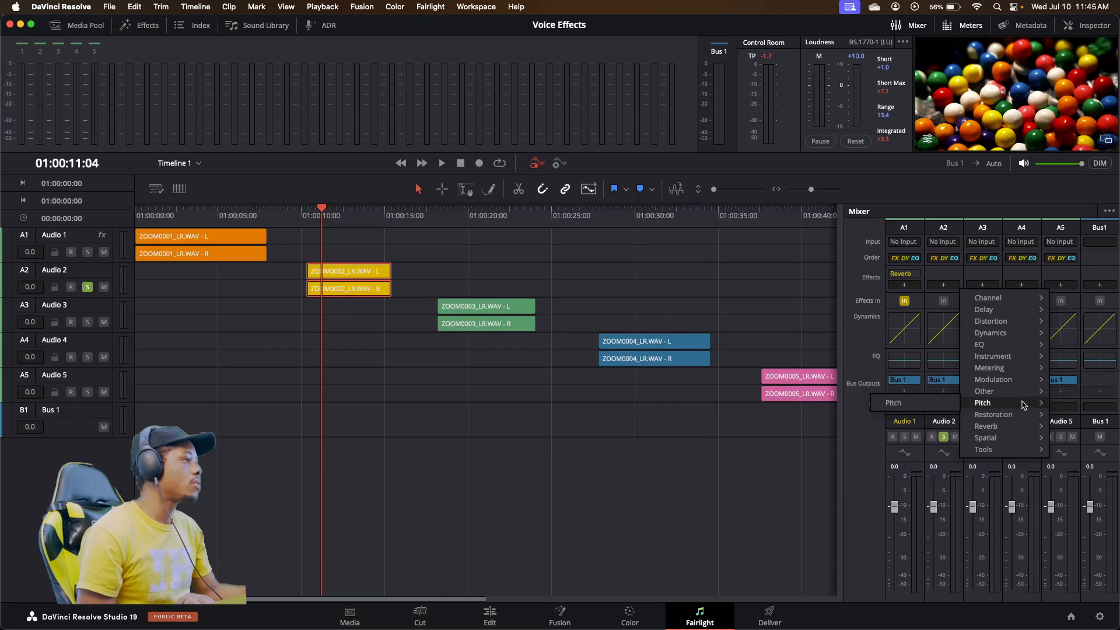
left_click(897, 403)
left_click_drag(502, 241, 559, 236)
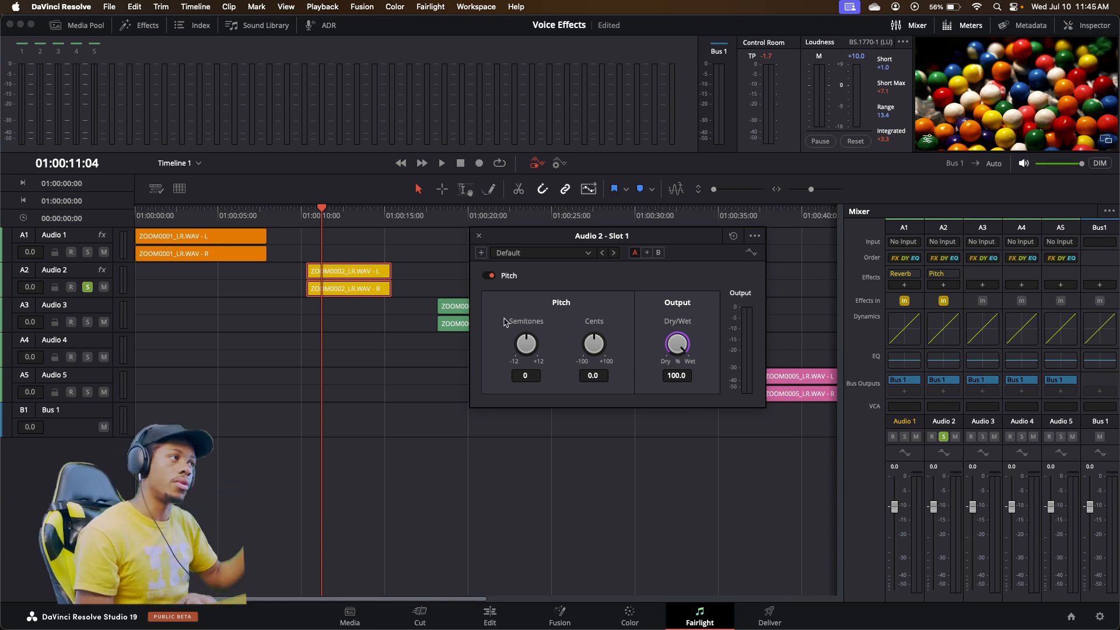
left_click_drag(596, 239, 587, 238)
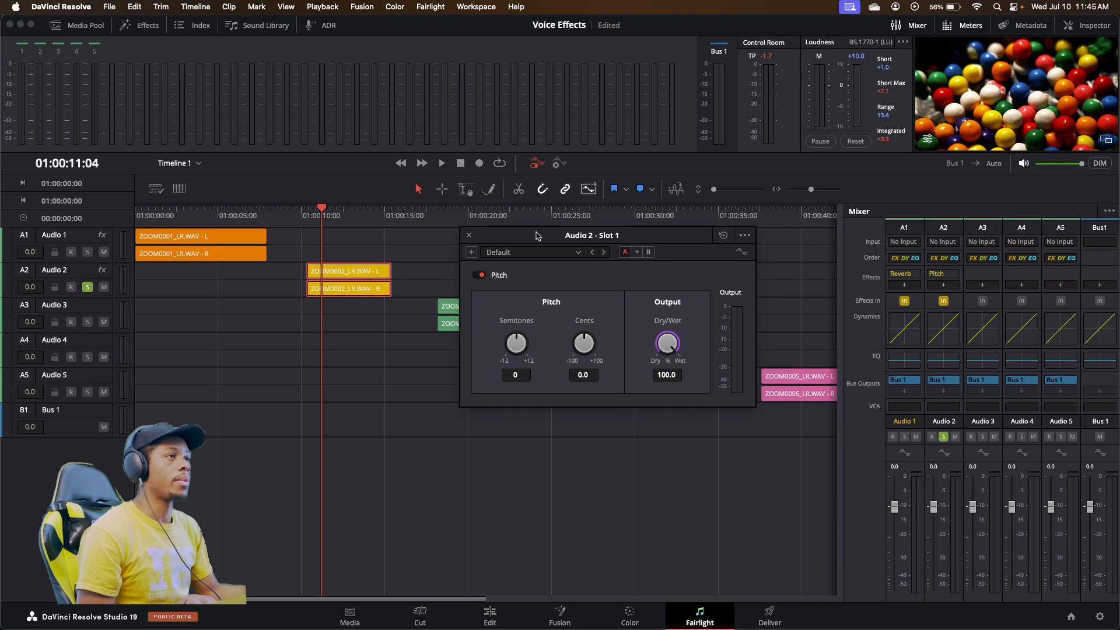
- Play the Audio 2 clip with the default Pitch settings
left_click_drag(314, 219, 324, 218)
key("space")
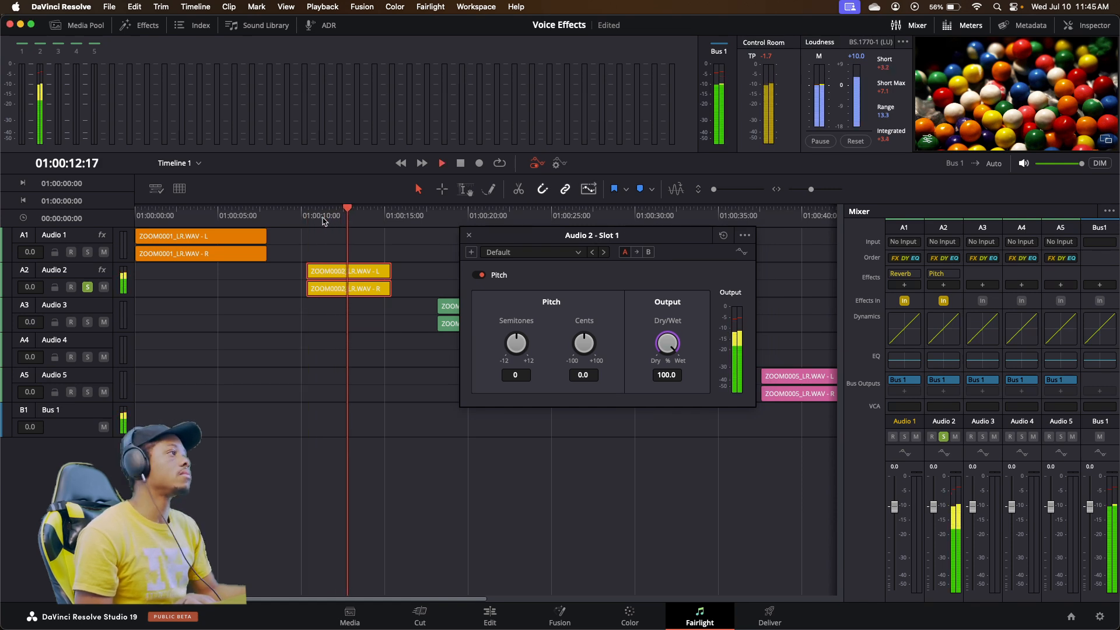
key("space")
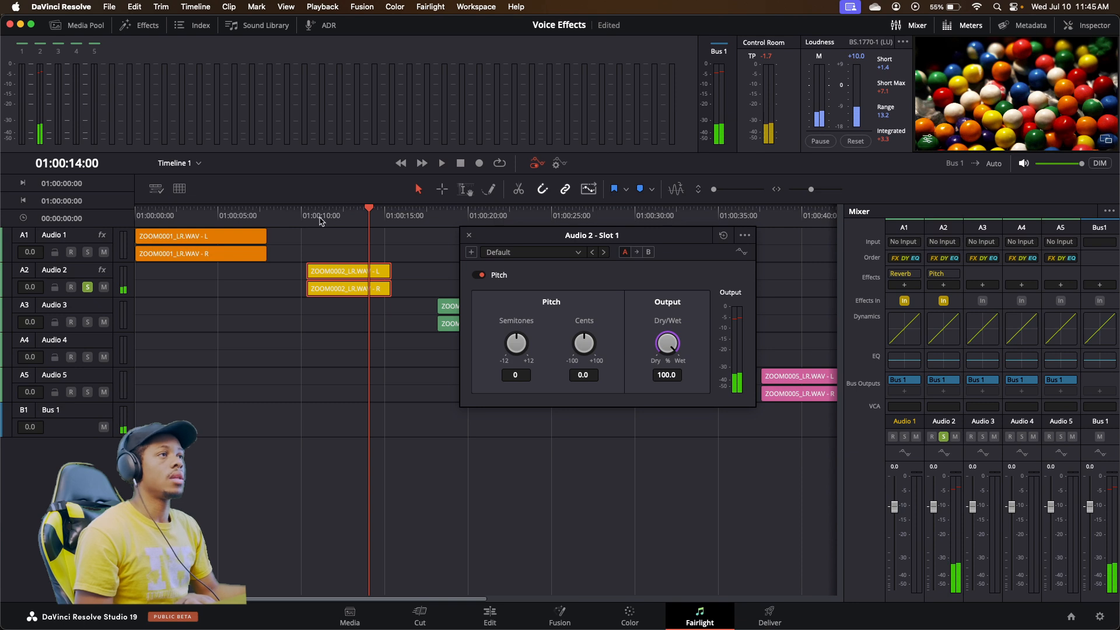
- Lower the Audio 2 pitch to -1 semitone and play the clip from near its start
left_click(314, 219)
left_click_drag(509, 350, 497, 351)
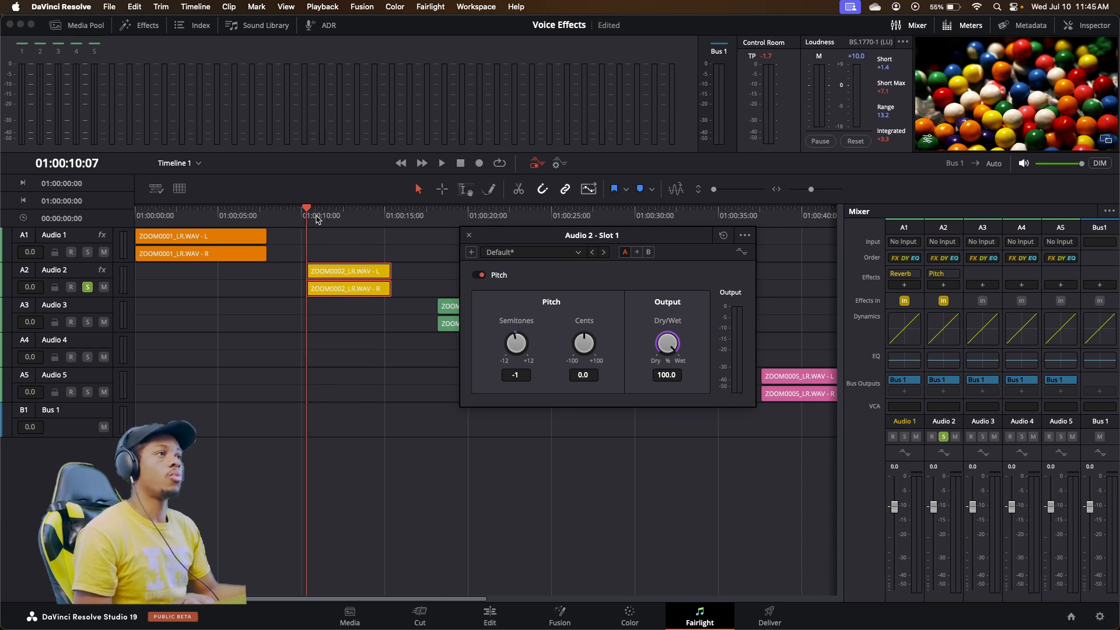
left_click(319, 218)
key("space")
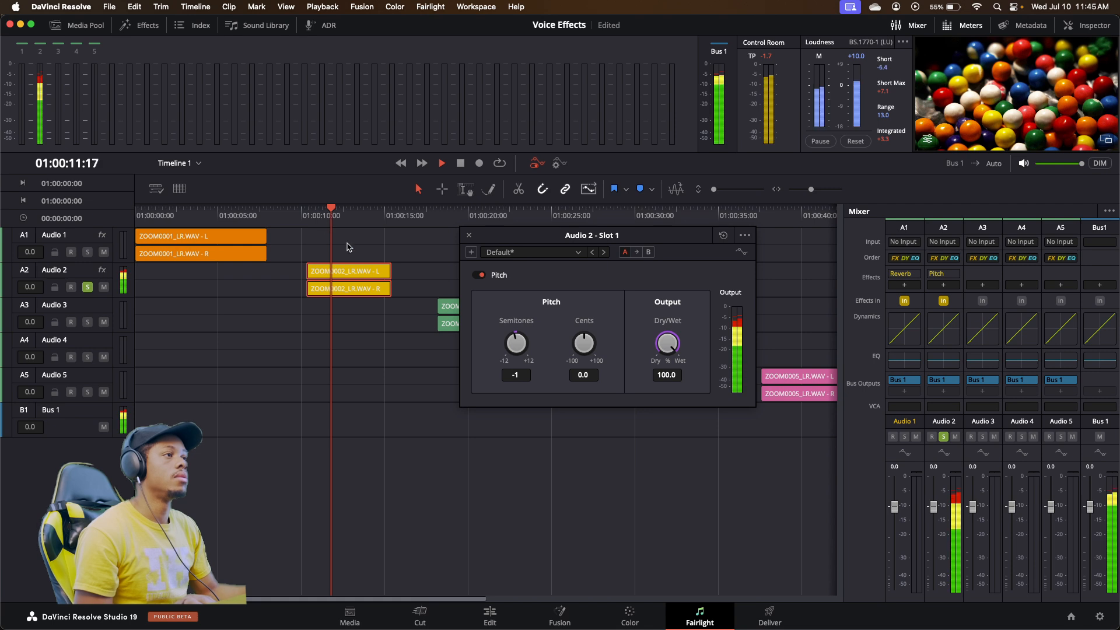
key("space")
- Lower the Audio 2 pitch to -2 semitones and replay the clip
left_click_drag(516, 344, 512, 344)
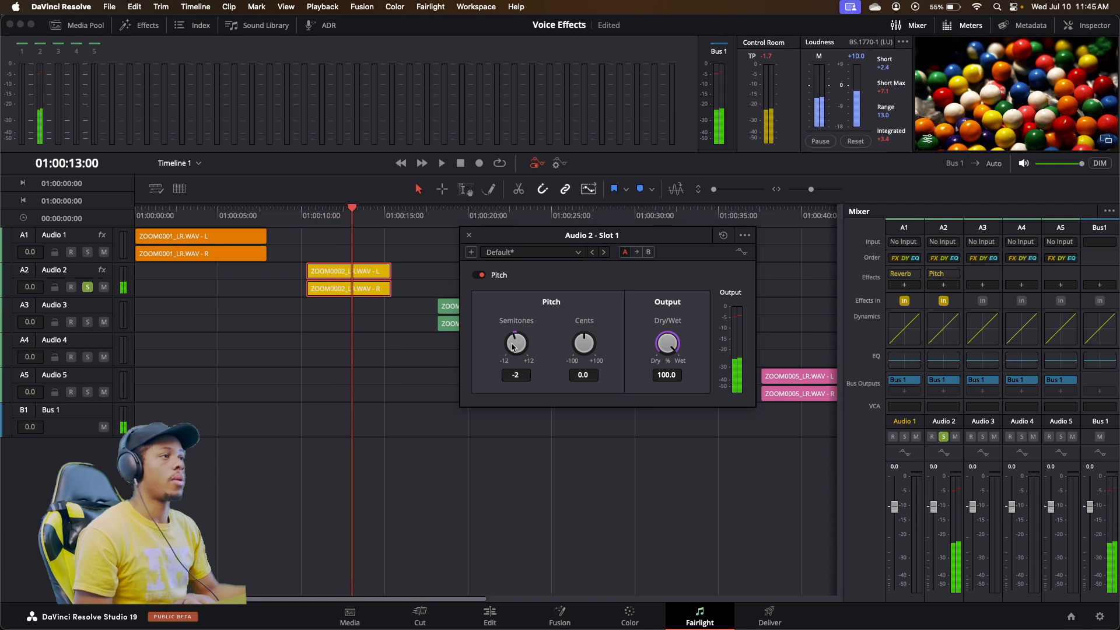
left_click(321, 217)
key("space")
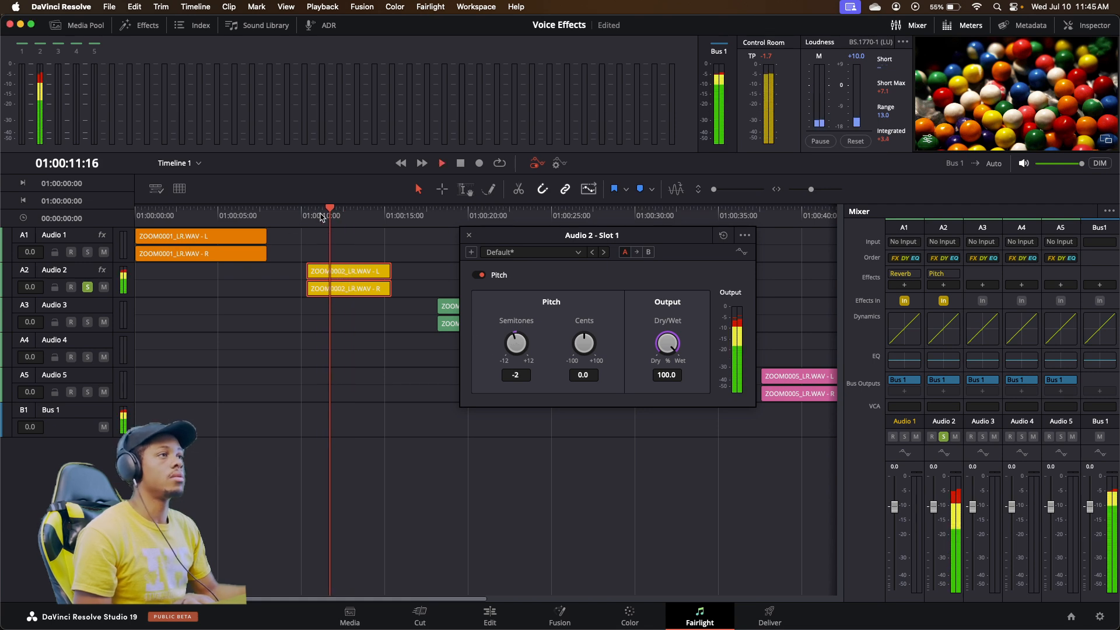
key("space")
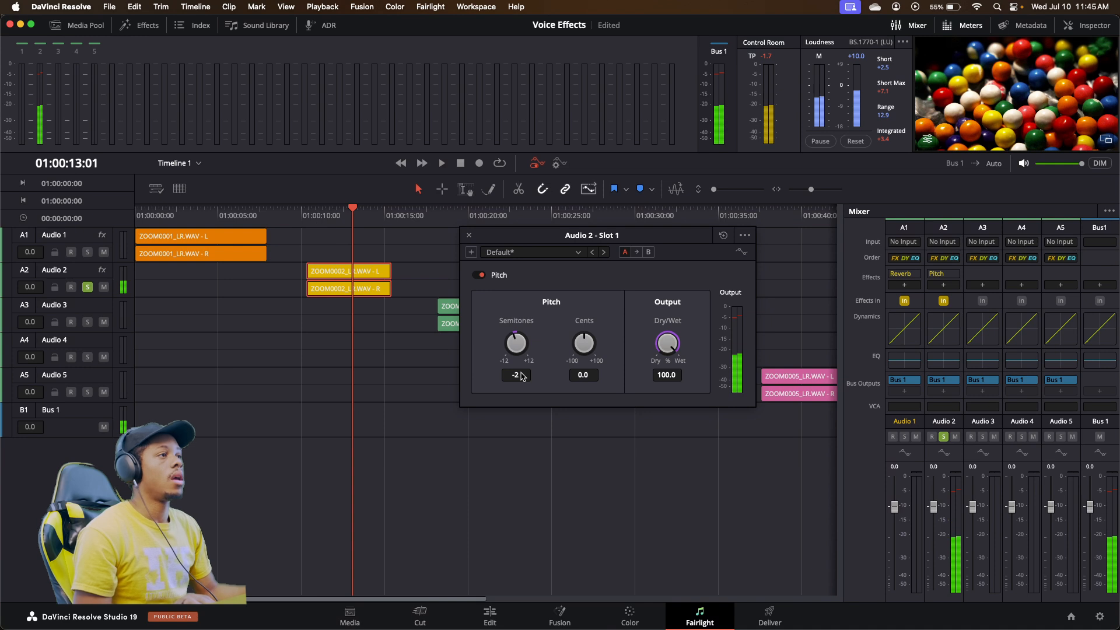
- Lower the Audio 2 pitch to -6 semitones and play the clip again
left_click_drag(522, 376, 475, 359)
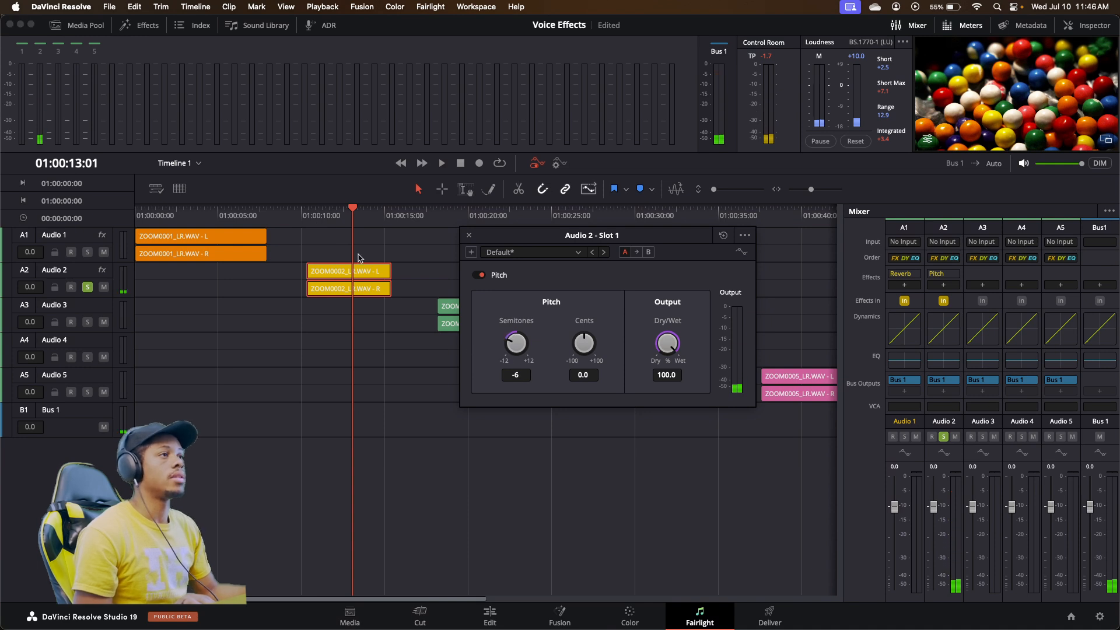
left_click(321, 217)
key("space")
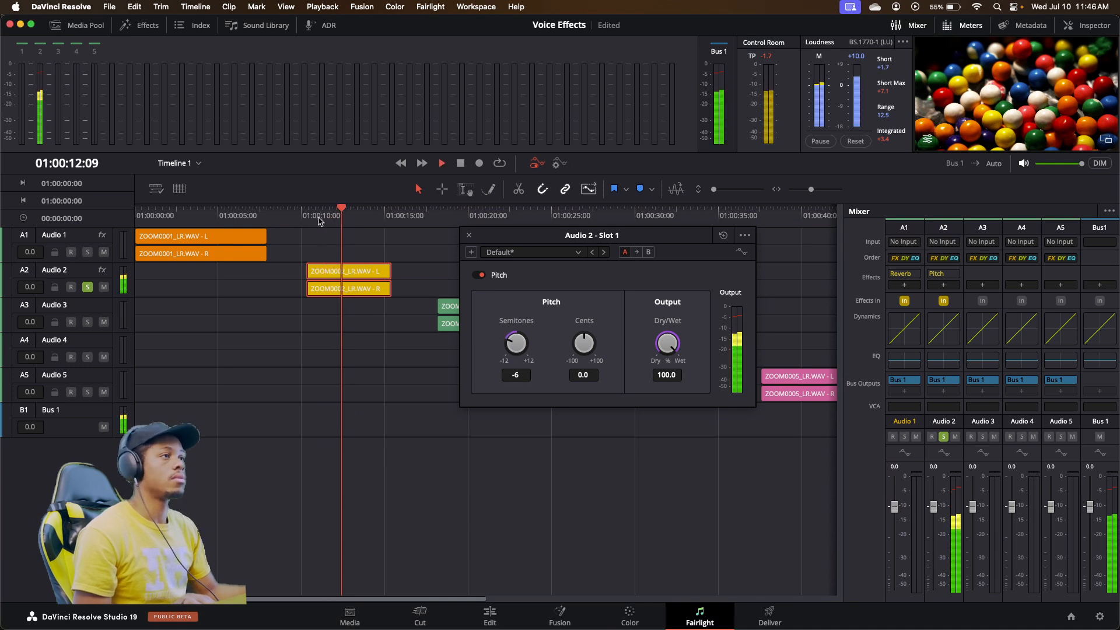
key("space")
- Check the Audio 1 reverb settings and copy that Reverb to the Audio 2 effects below Pitch
mouse_move(906, 277)
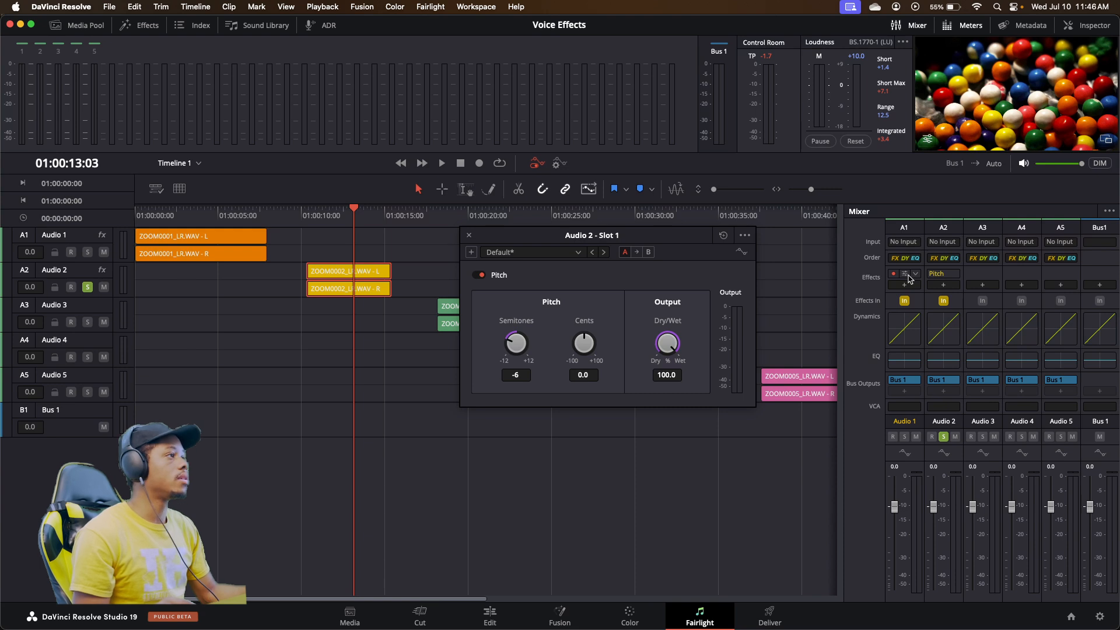
left_click(906, 275)
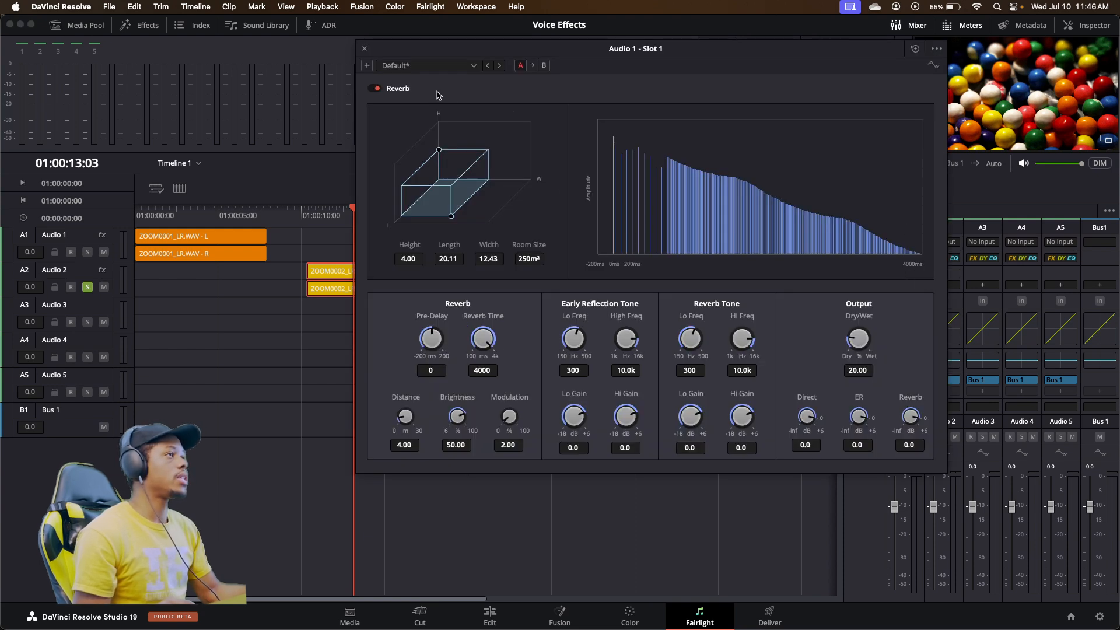
left_click(363, 49)
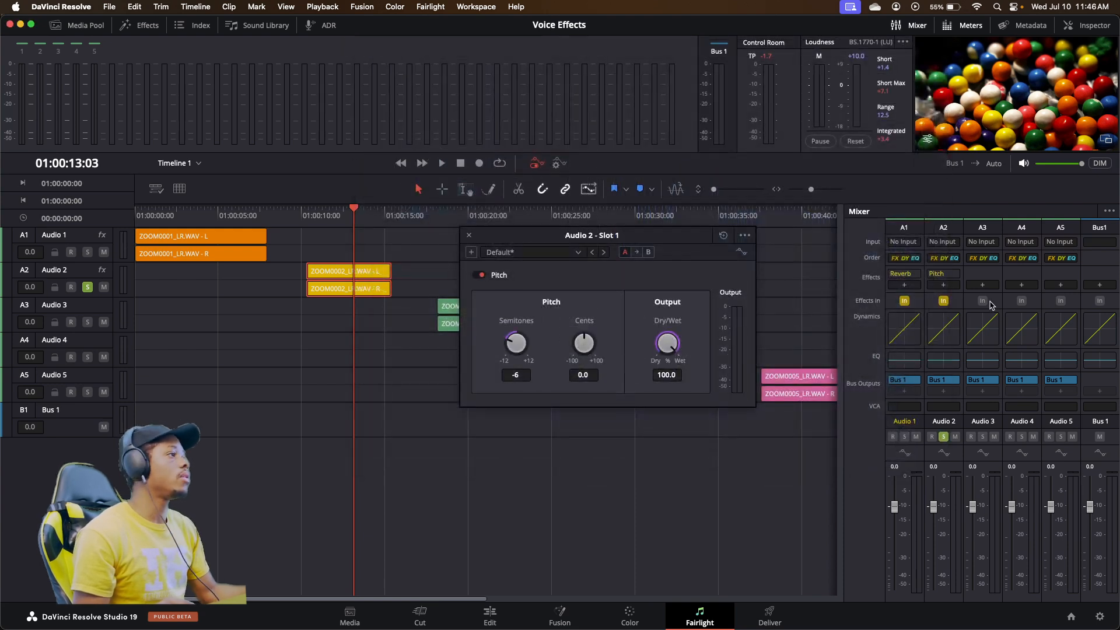
left_click_drag(908, 280, 946, 276)
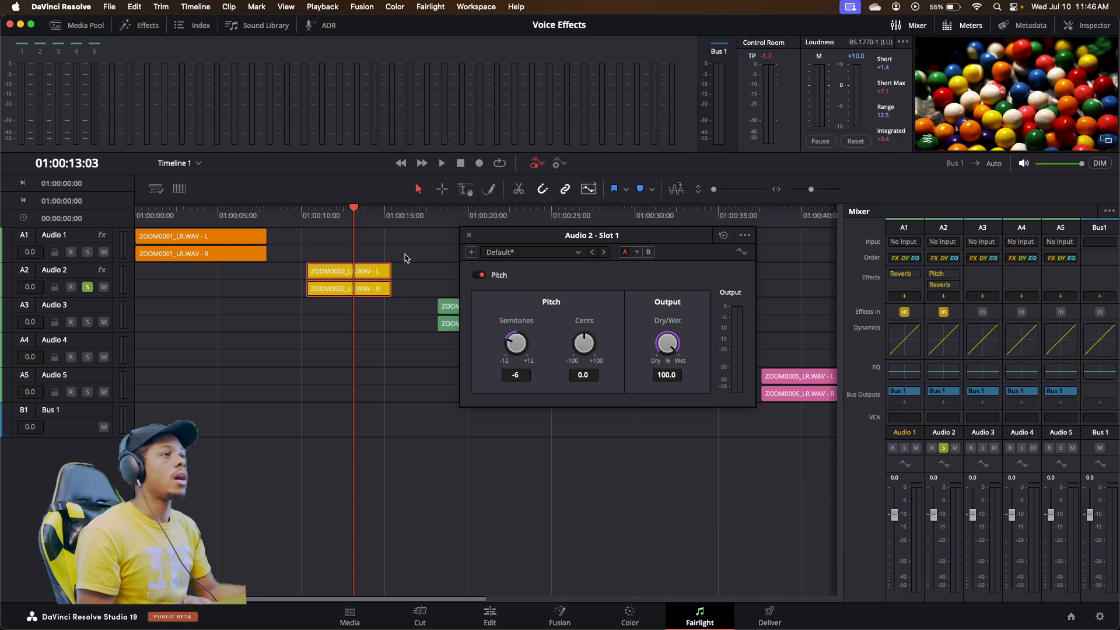
- Play the Audio 2 clip with Pitch and Reverb combined, and lower the pitch to -8 semitones
key("space")
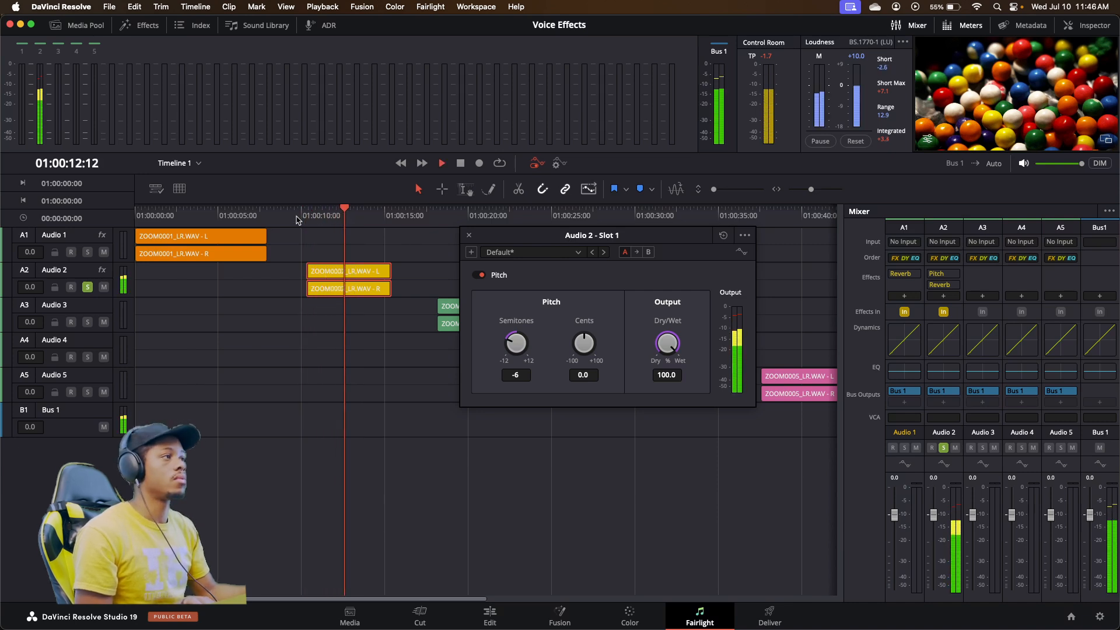
key("space")
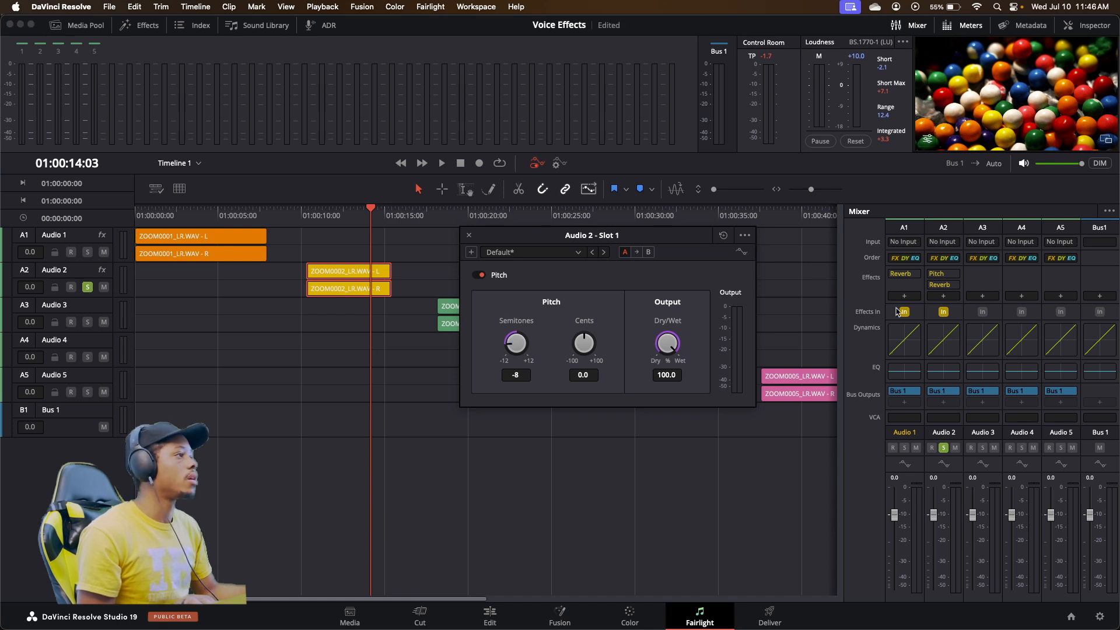
- Reduce the Audio 2 Reverb Time to 1131 ms and play the clip from its start
left_click(943, 286)
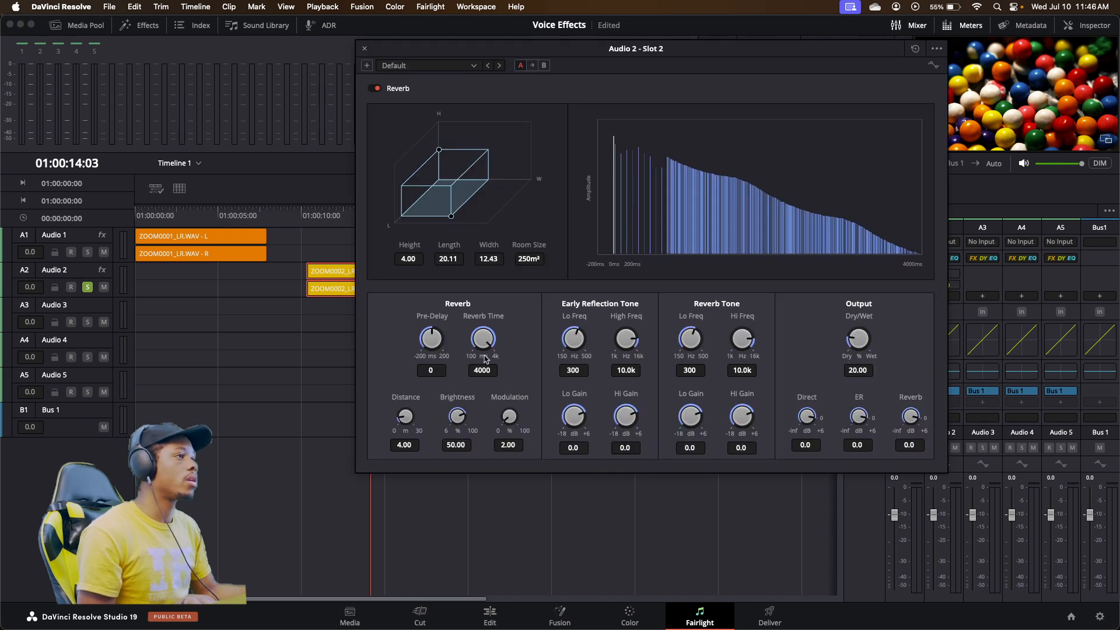
left_click_drag(484, 358, 410, 340)
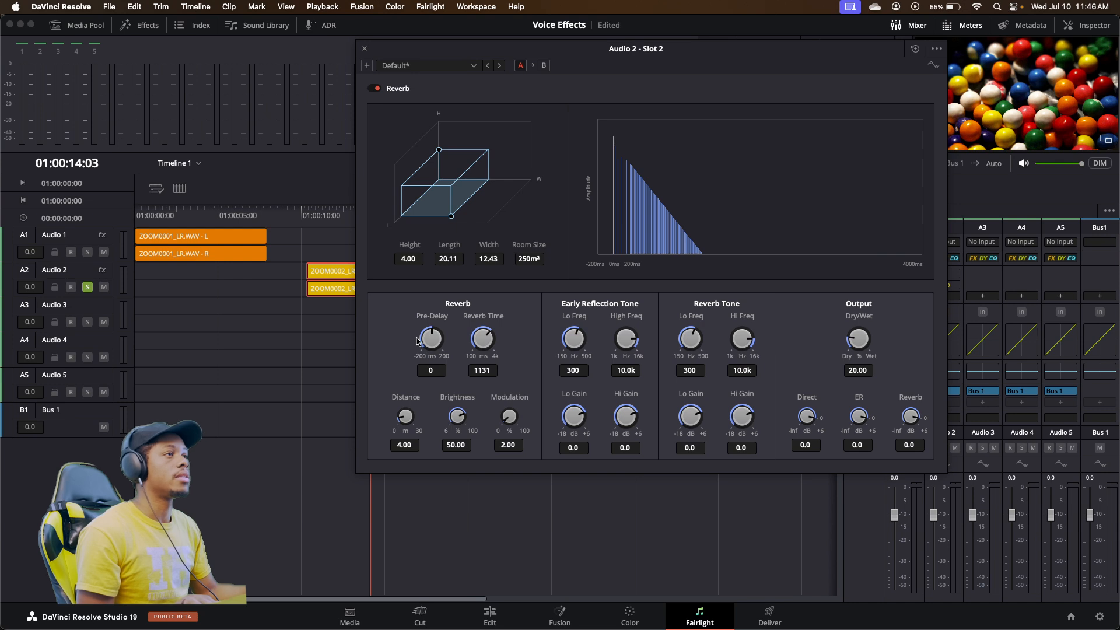
left_click(305, 214)
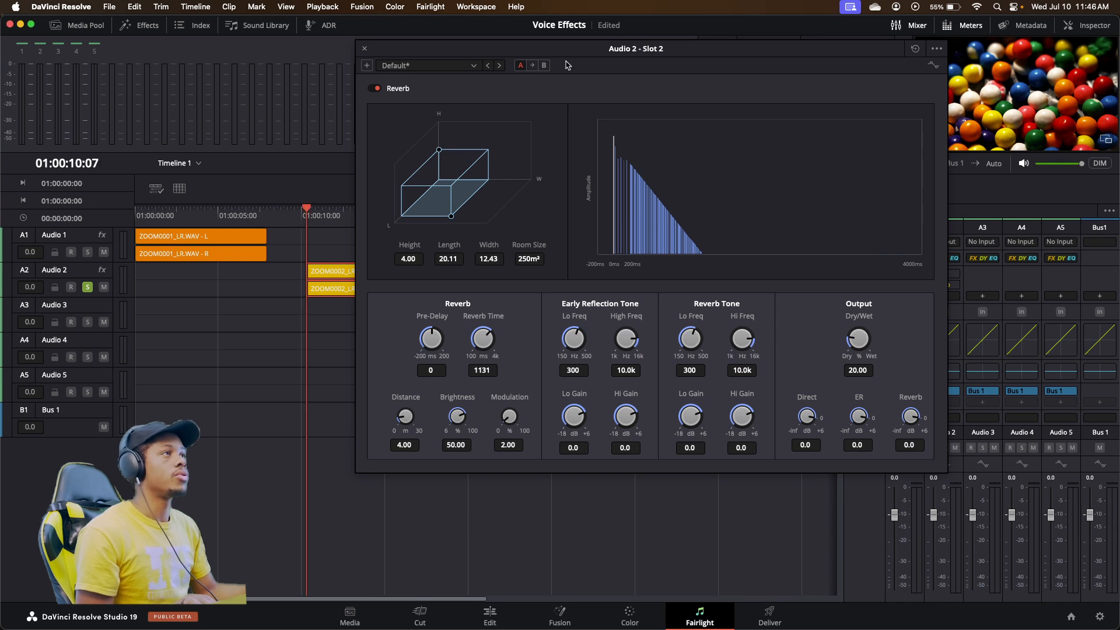
left_click_drag(575, 50, 594, 85)
key("space")
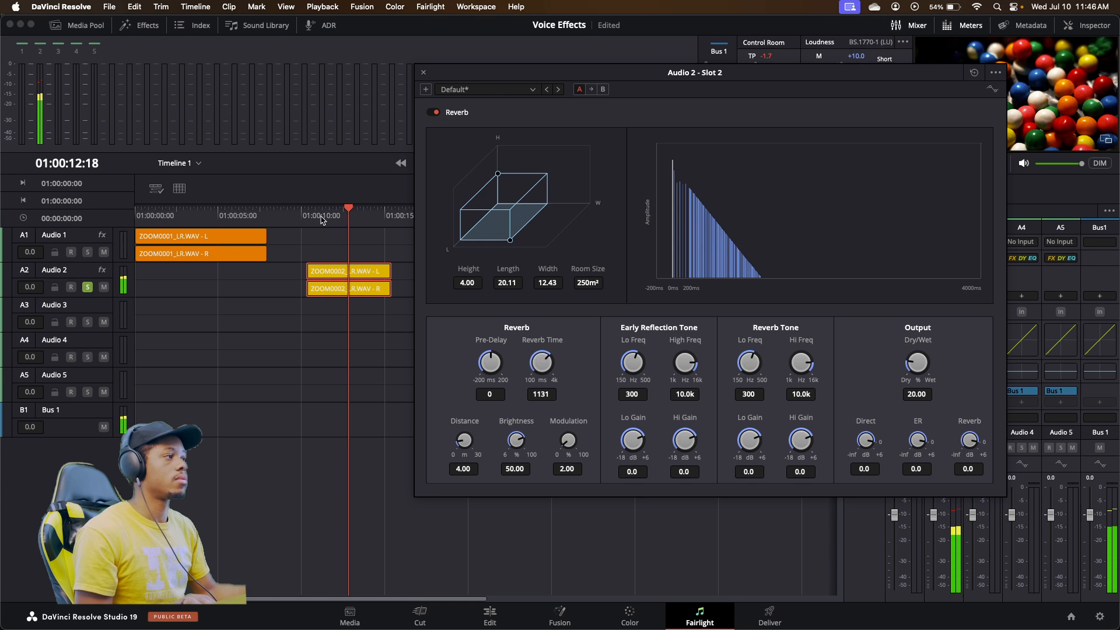
- Turn off solo on Audio 2, and play the Audio 1 and Audio 2 clips one after the other
left_click_drag(652, 80, 646, 124)
left_click_drag(158, 218, 150, 220)
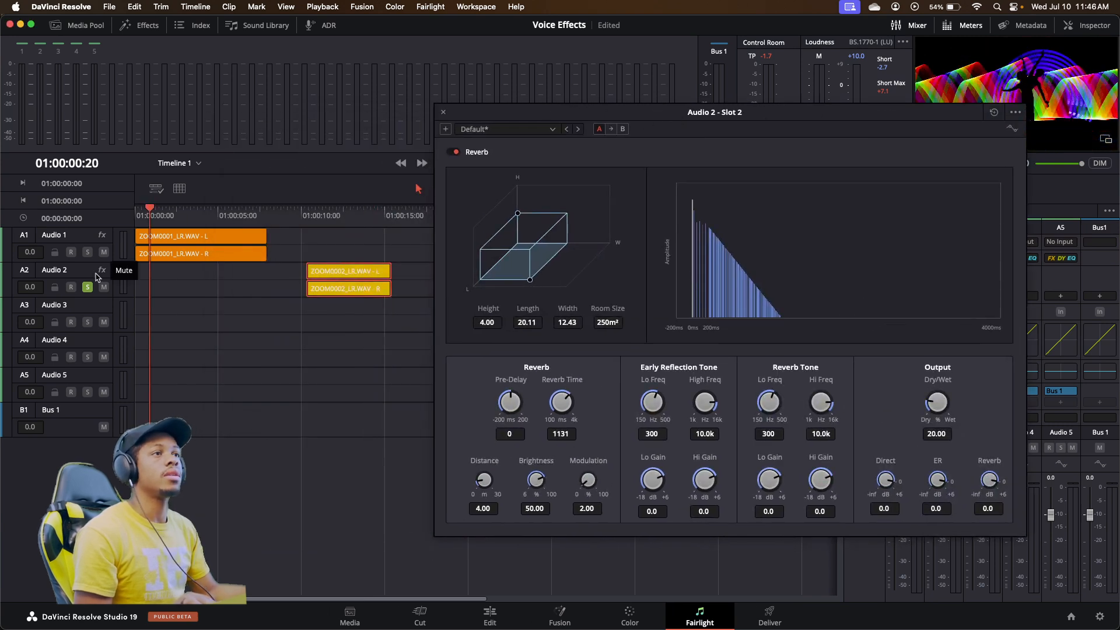
left_click(88, 287)
key("space")
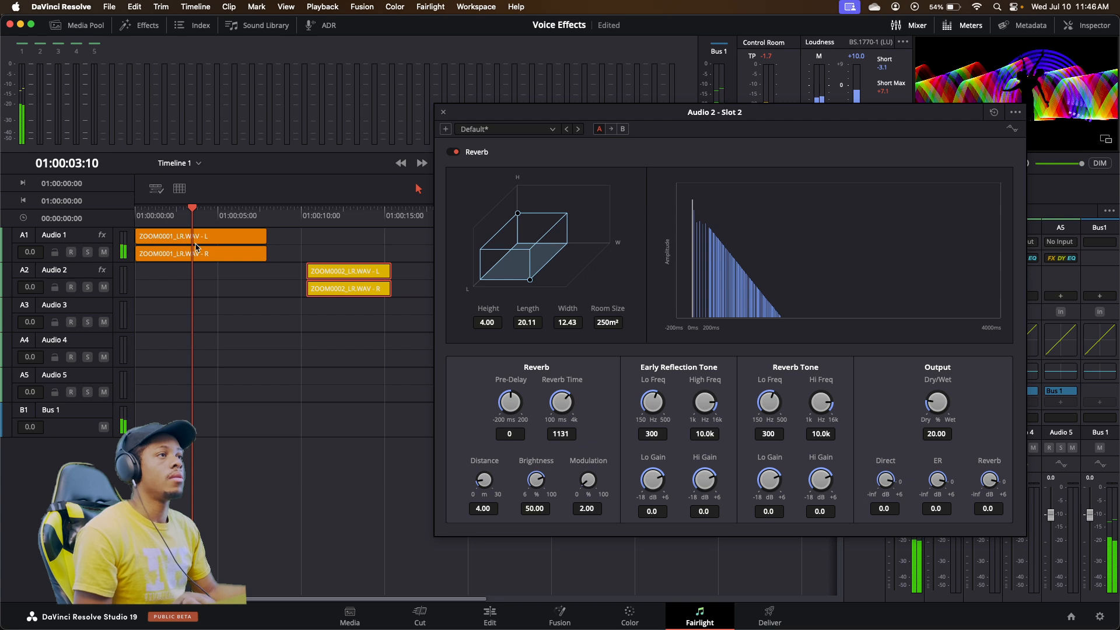
left_click(325, 213)
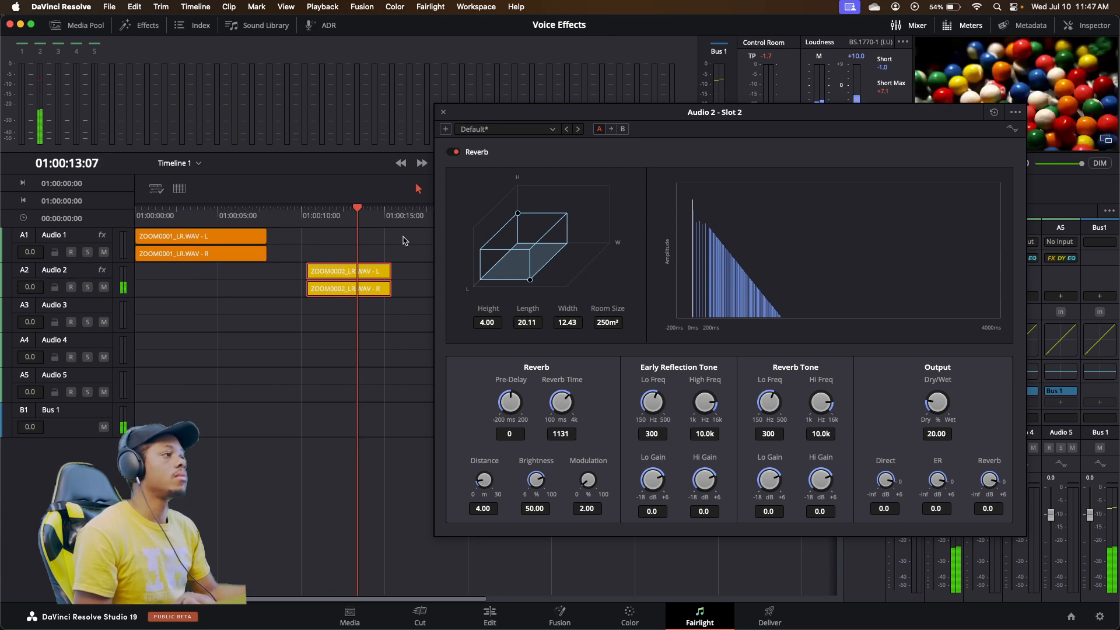
- Close the Audio 2 Reverb window, raise the pitch to 5 semitones and play the clip
left_click_drag(604, 109, 317, 128)
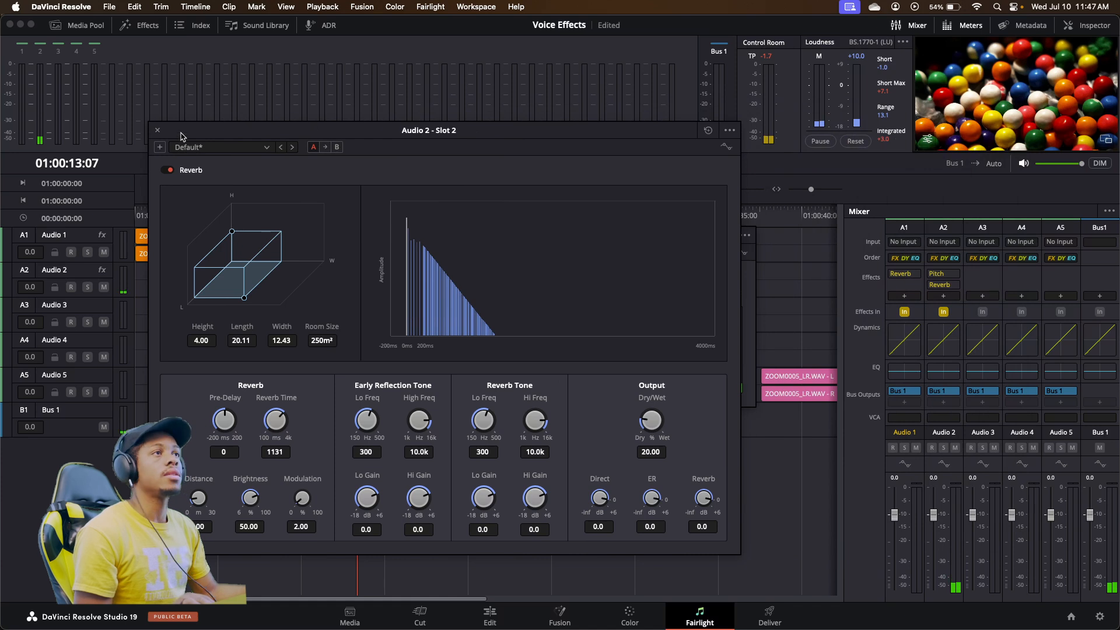
left_click(157, 130)
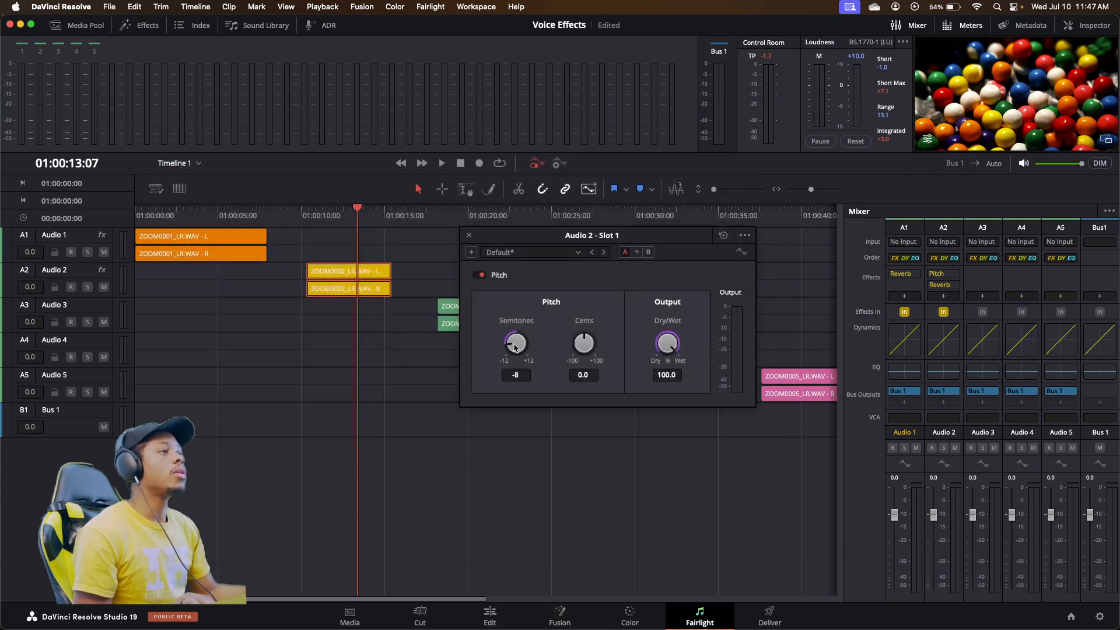
left_click(321, 219)
key("space")
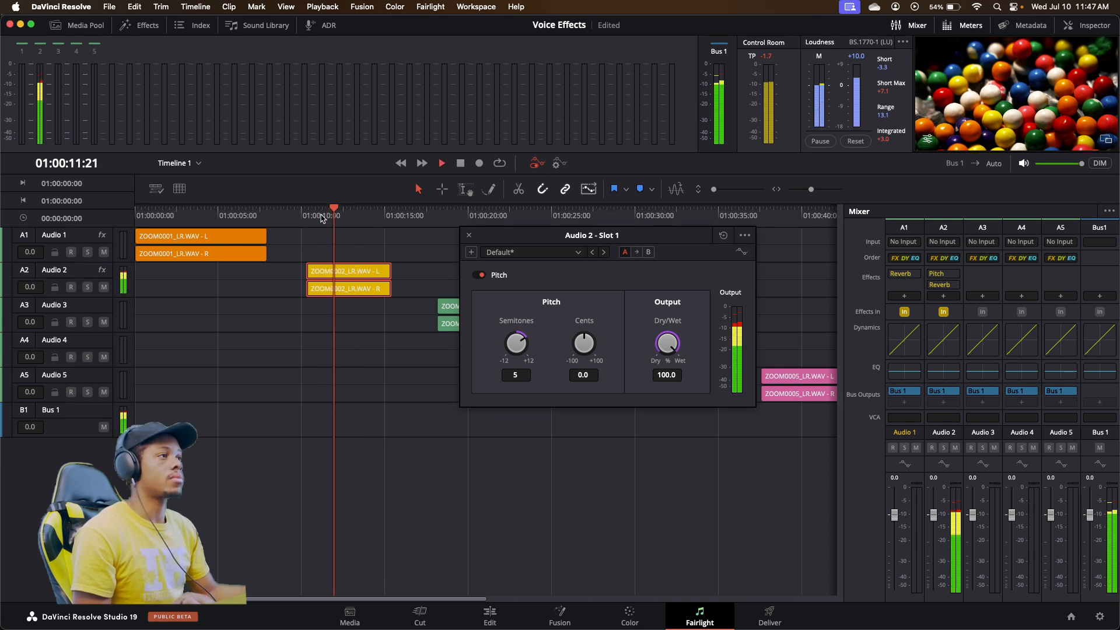
- Raise the Audio 2 pitch to 7 semitones and play the clip from its start
key("space")
left_click_drag(517, 343, 542, 349)
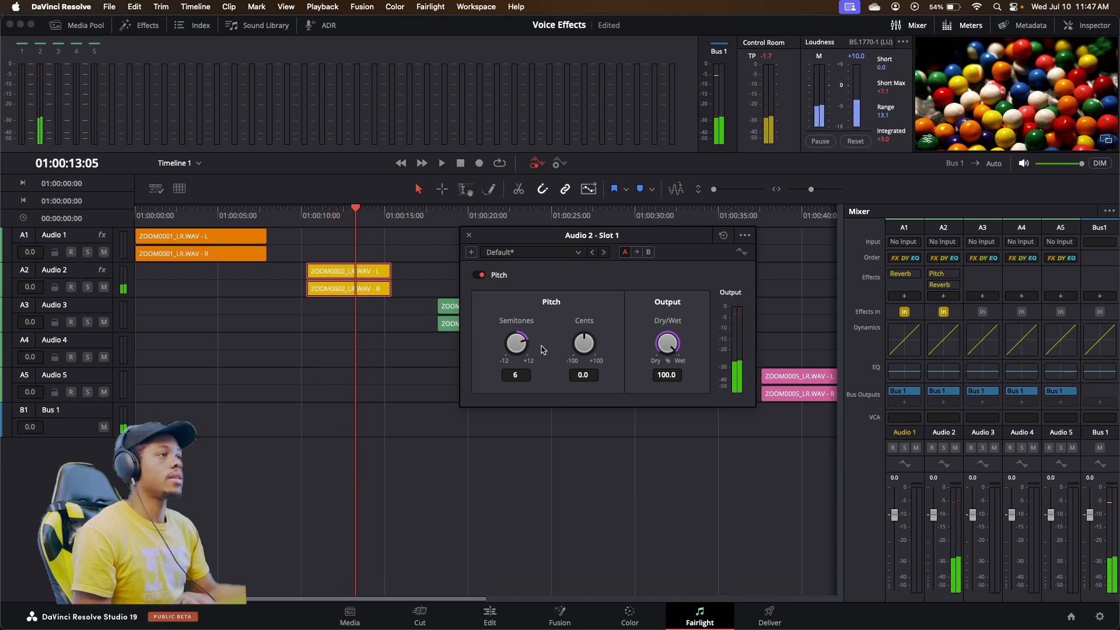
key("space")
left_click(309, 217)
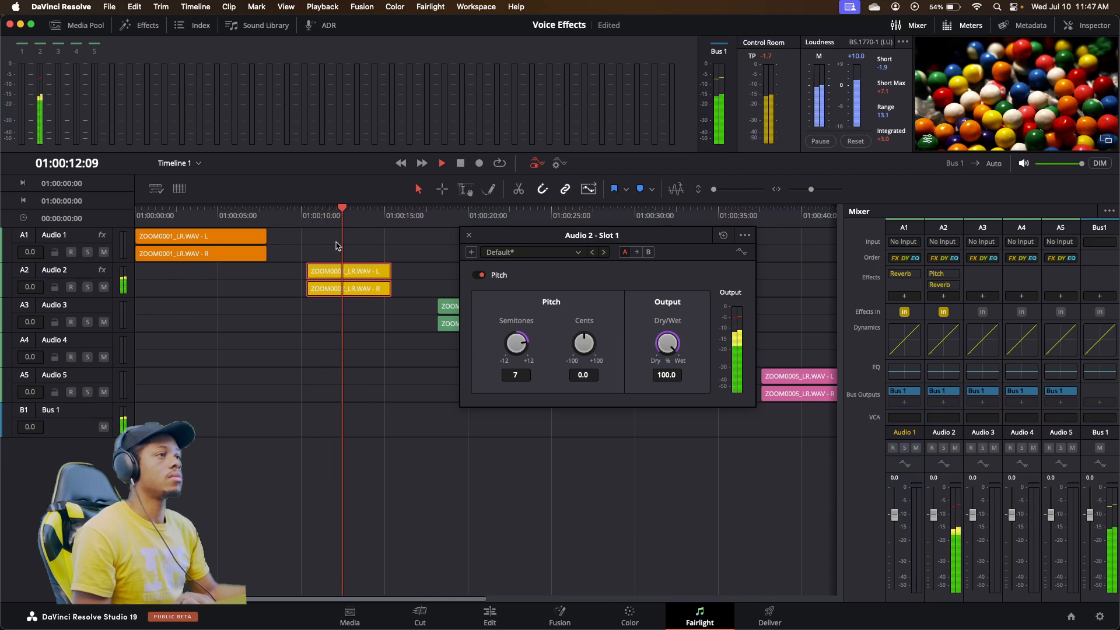
key("space")
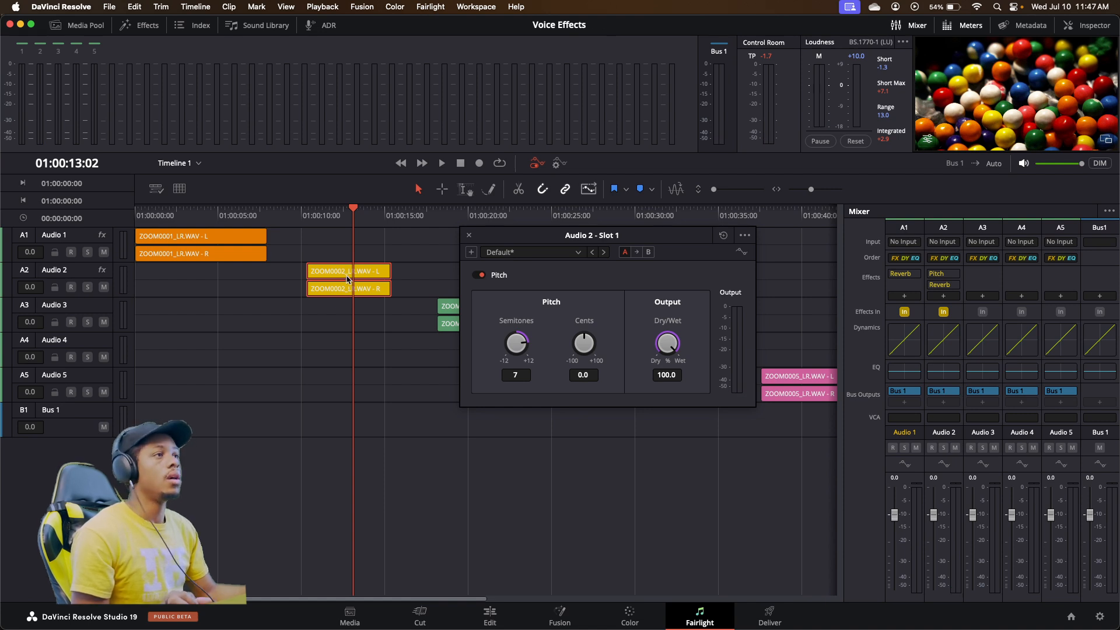
- Duplicate the Audio 2 clip onto Audio 1 directly above it and play both layers together
left_click_drag(347, 279, 343, 254)
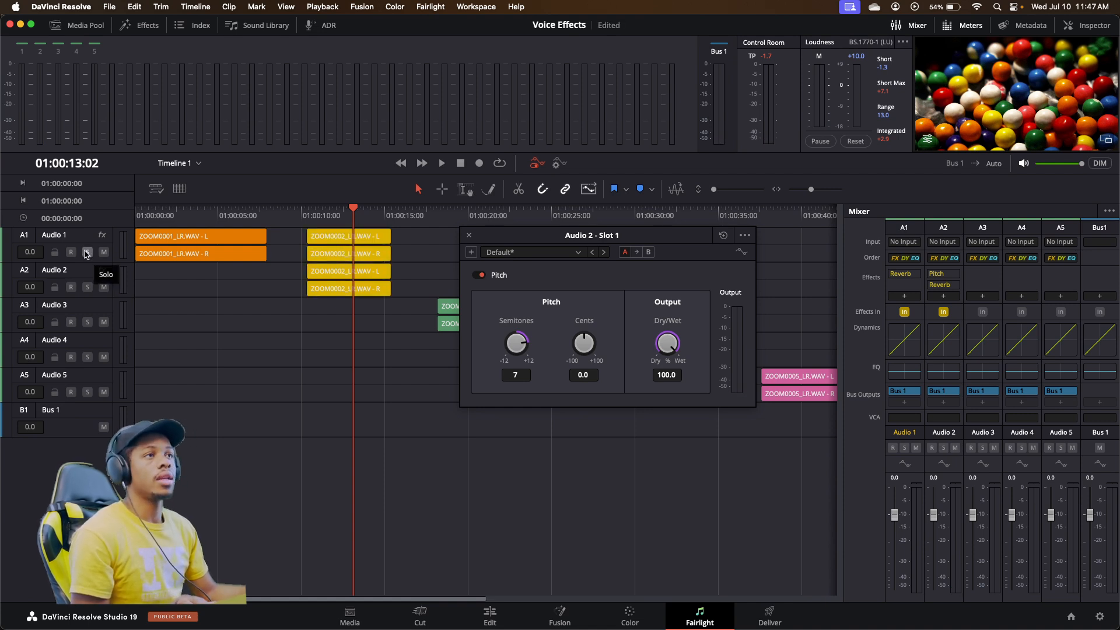
left_click(326, 215)
key("space")
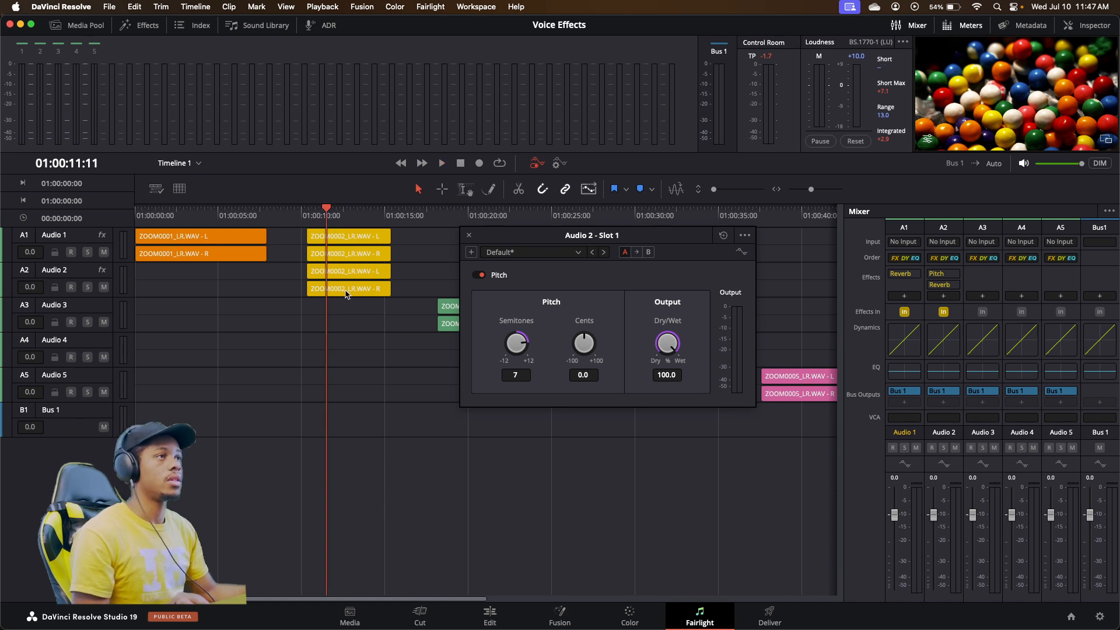
key("space")
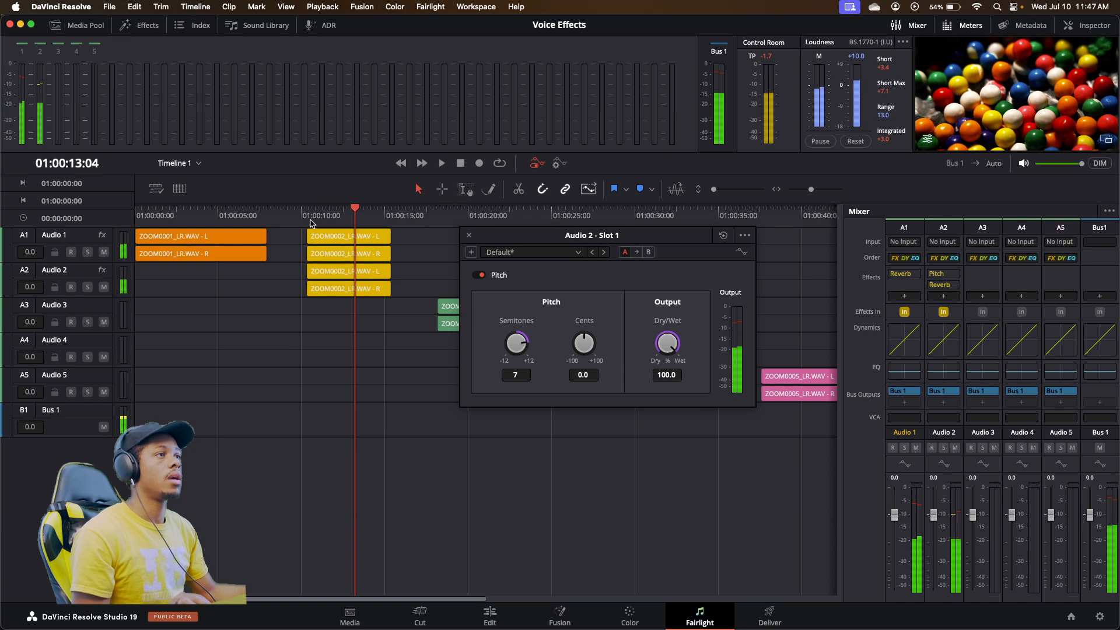
left_click(308, 217)
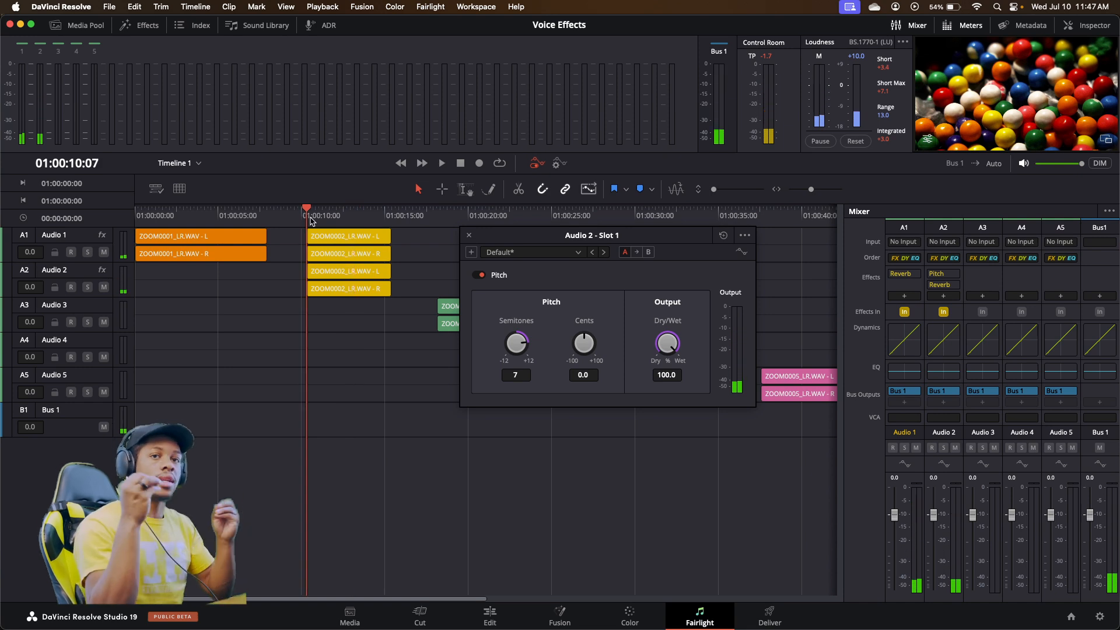
key("space")
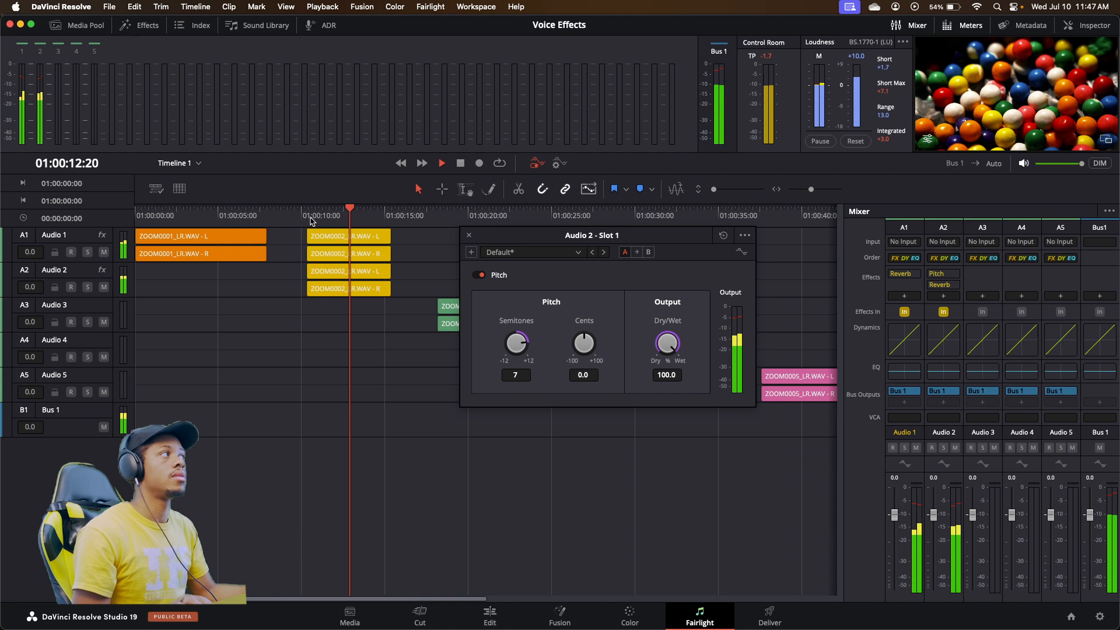
key("space")
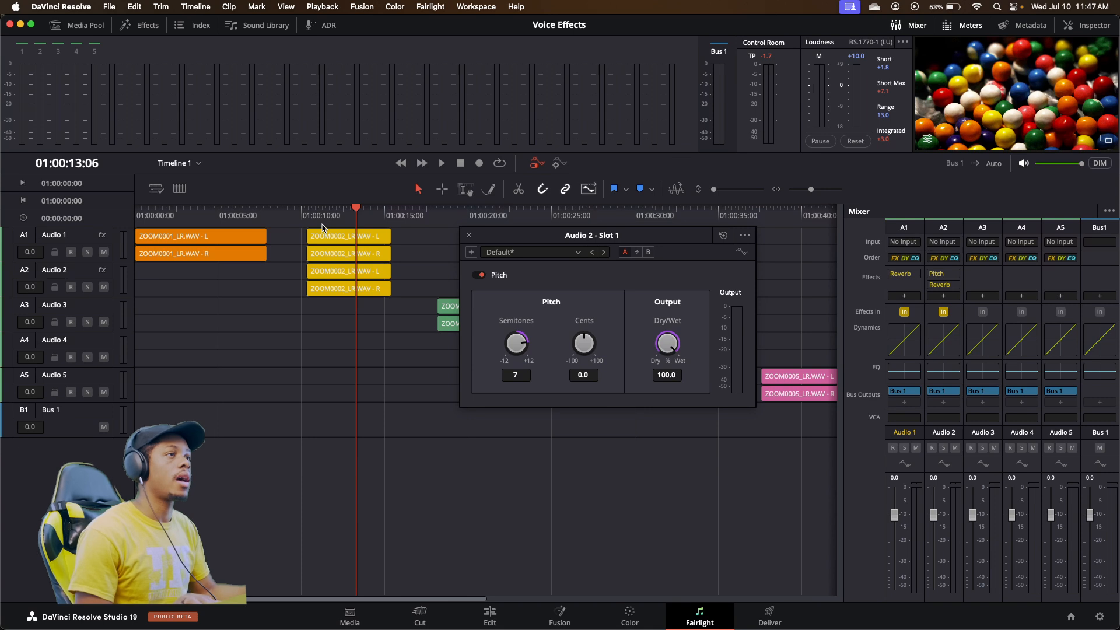
- Close the Audio 2 Pitch window and play the unprocessed Audio 3 clip from its start
left_click_drag(322, 226, 319, 226)
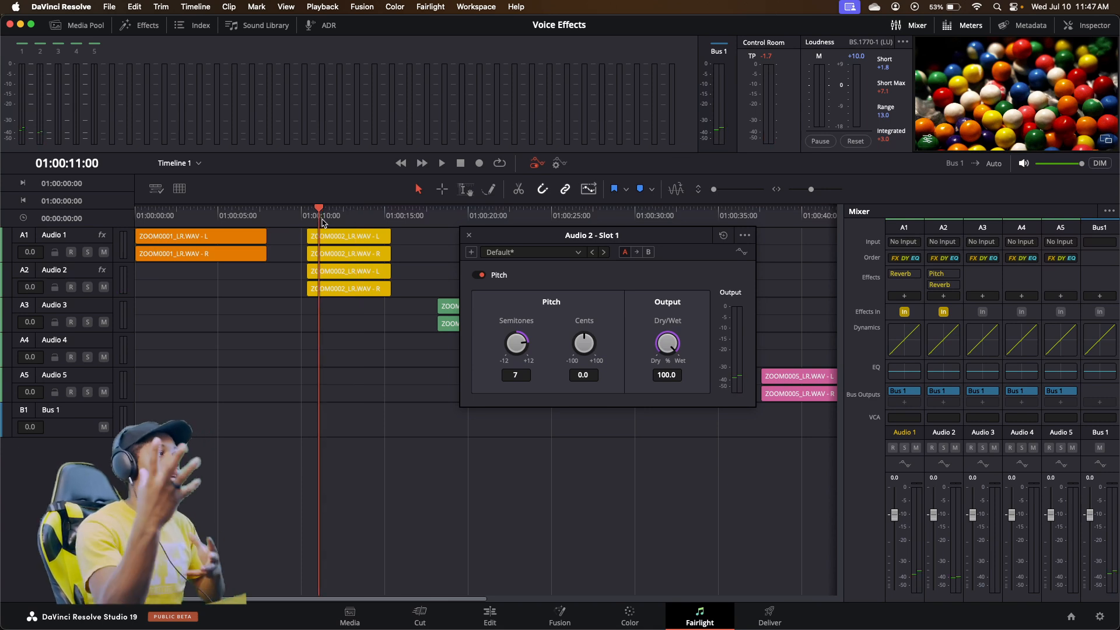
left_click_drag(579, 234, 496, 238)
left_click(385, 240)
left_click(443, 219)
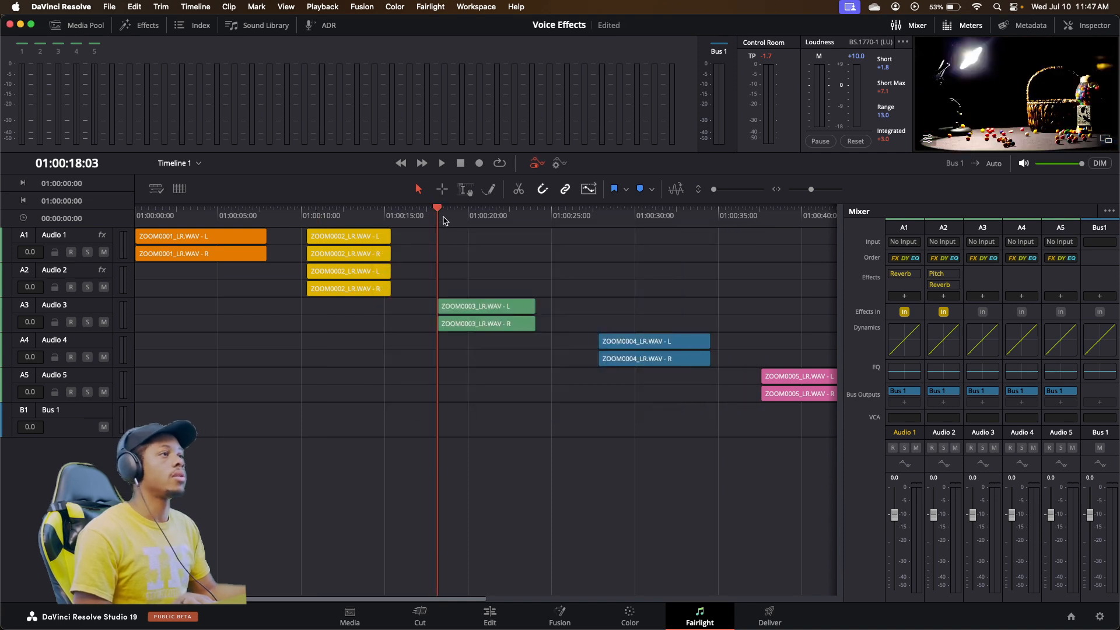
key("space")
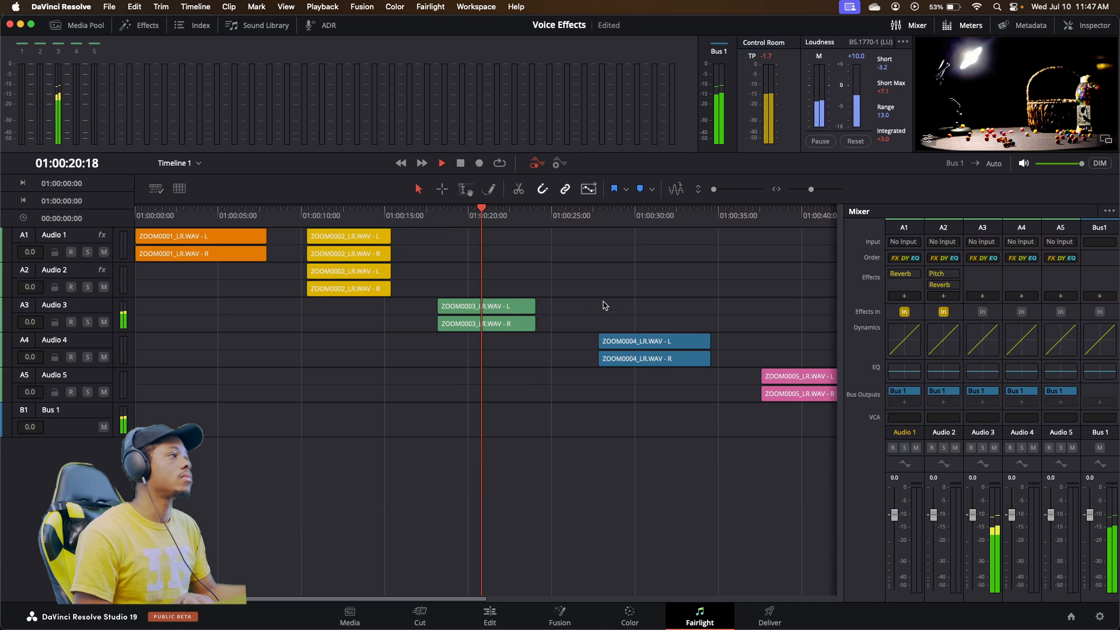
key("space")
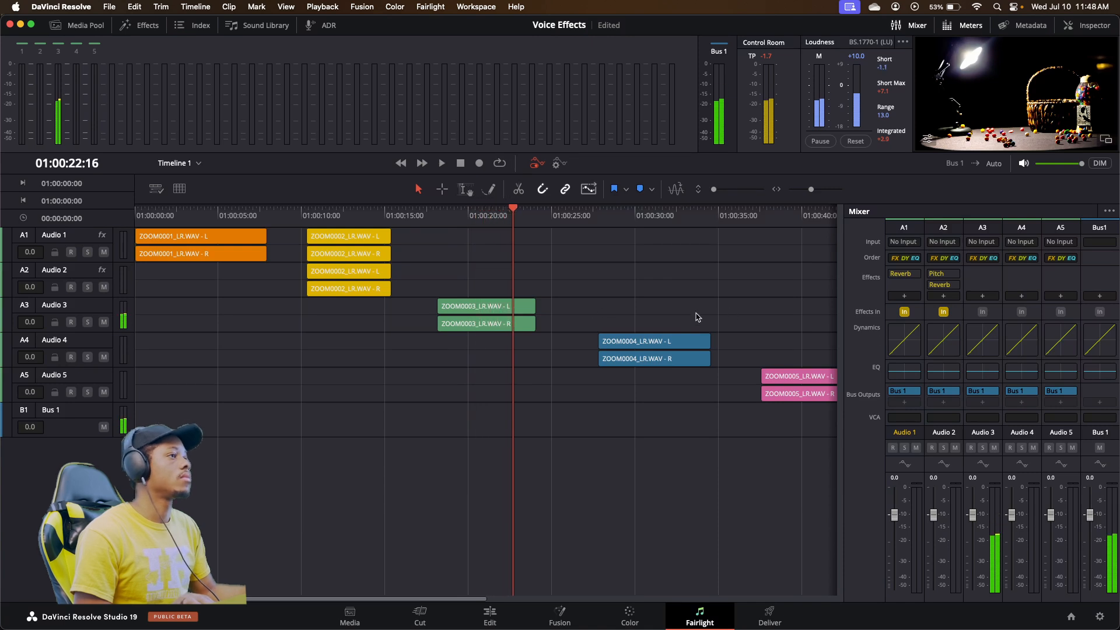
- Add the Fairlight FX Distortion effect to Audio 3 and move its window clear of the Audio 3 clip
left_click(994, 298)
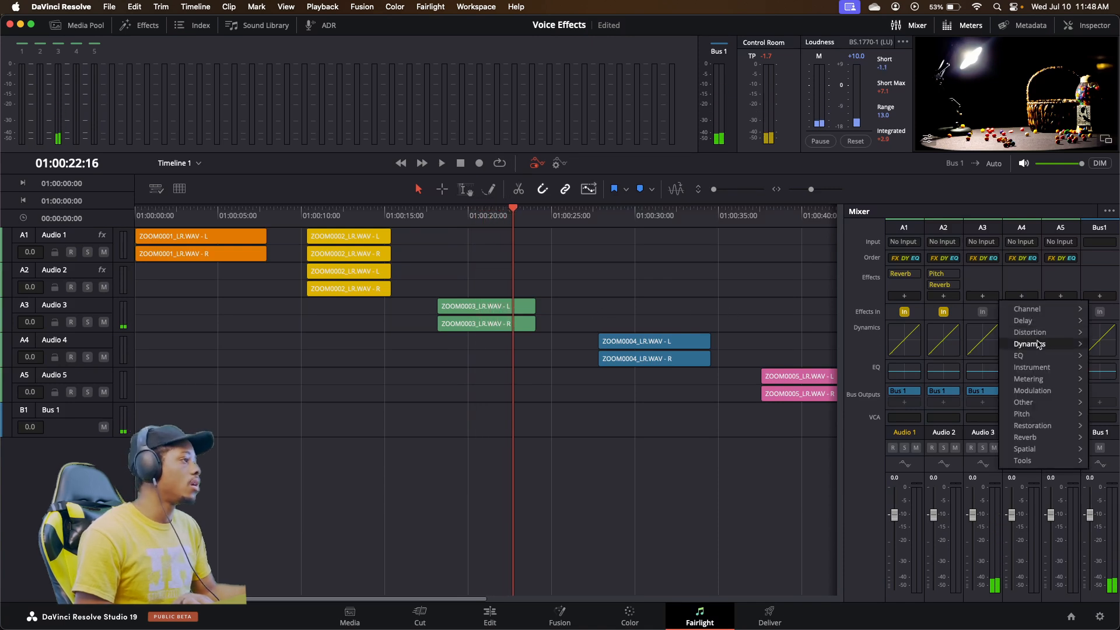
mouse_move(1036, 348)
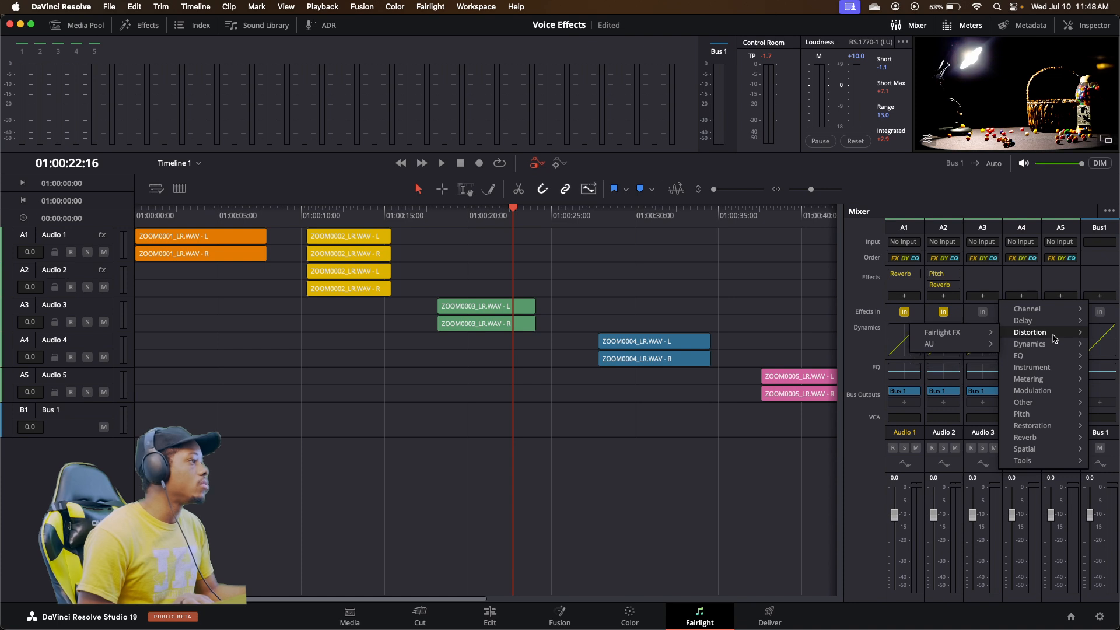
mouse_move(986, 336)
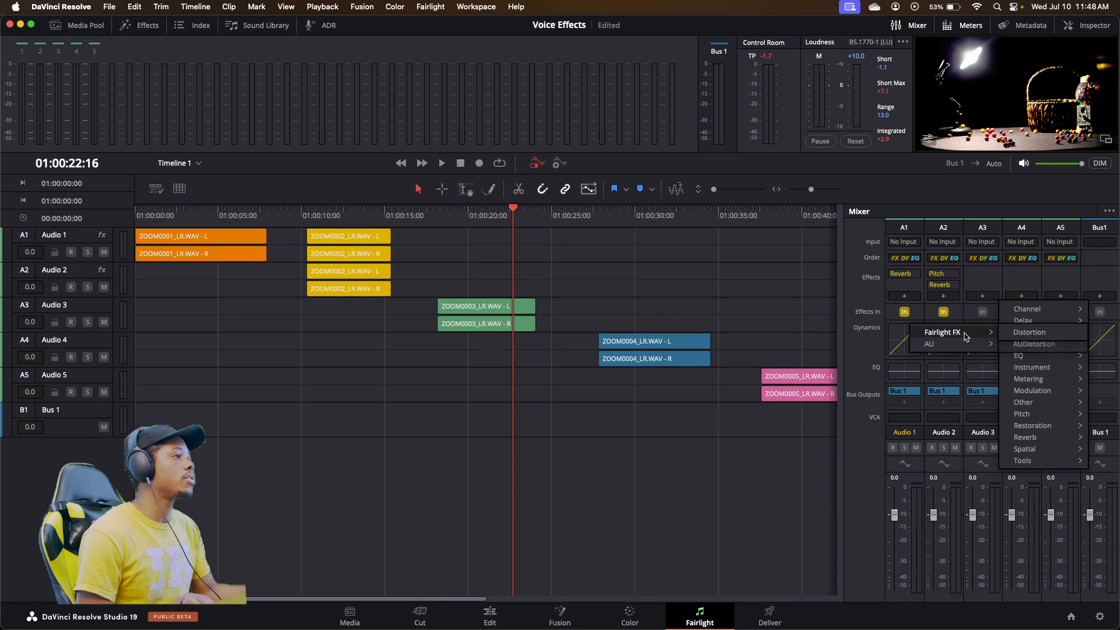
left_click(1030, 334)
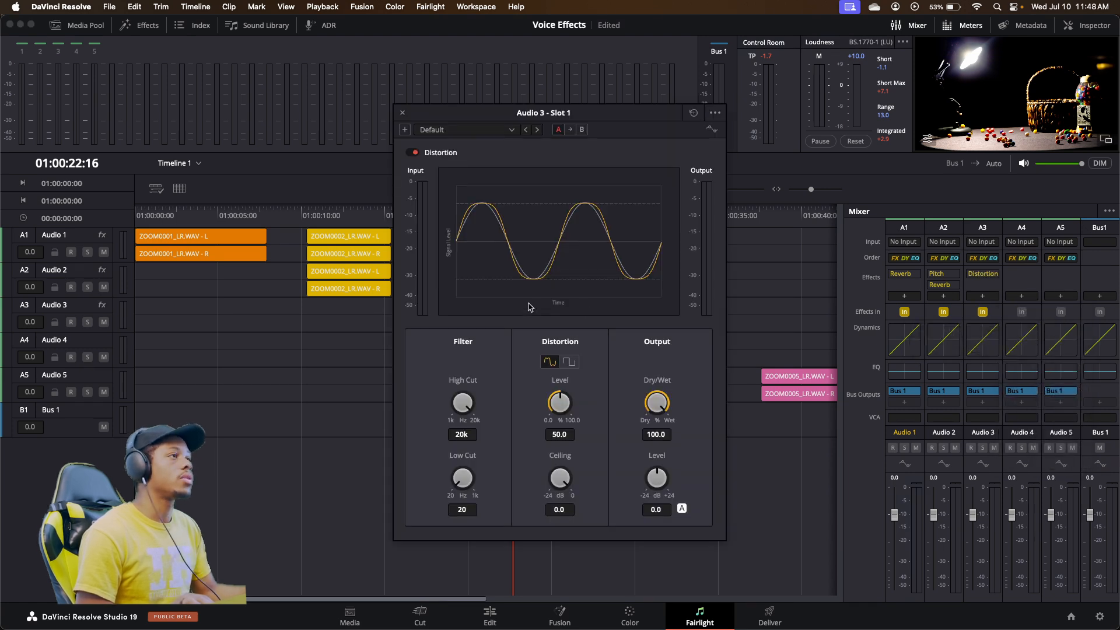
left_click_drag(470, 115, 657, 118)
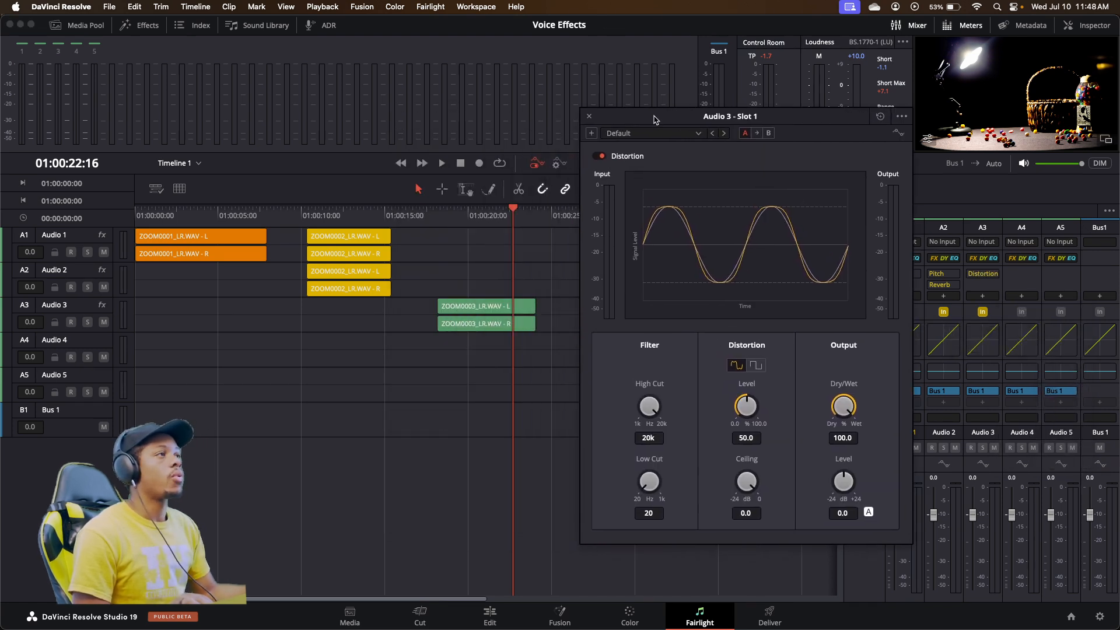
- Compare the Audio 3 clip with Distortion bypassed and enabled by playing it in both states
left_click(447, 217)
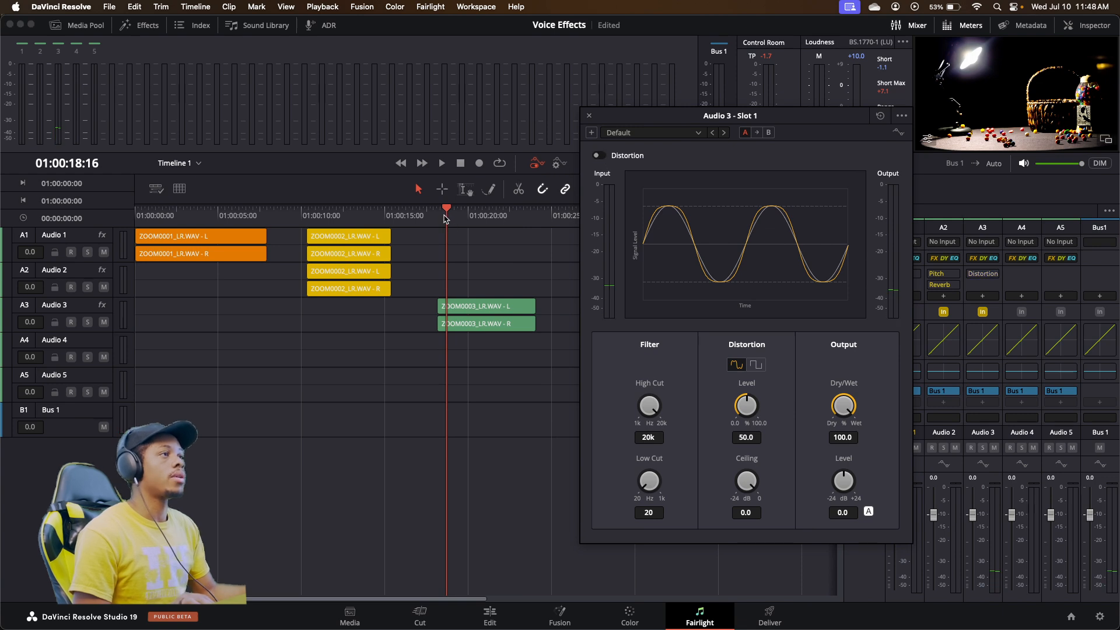
key("space")
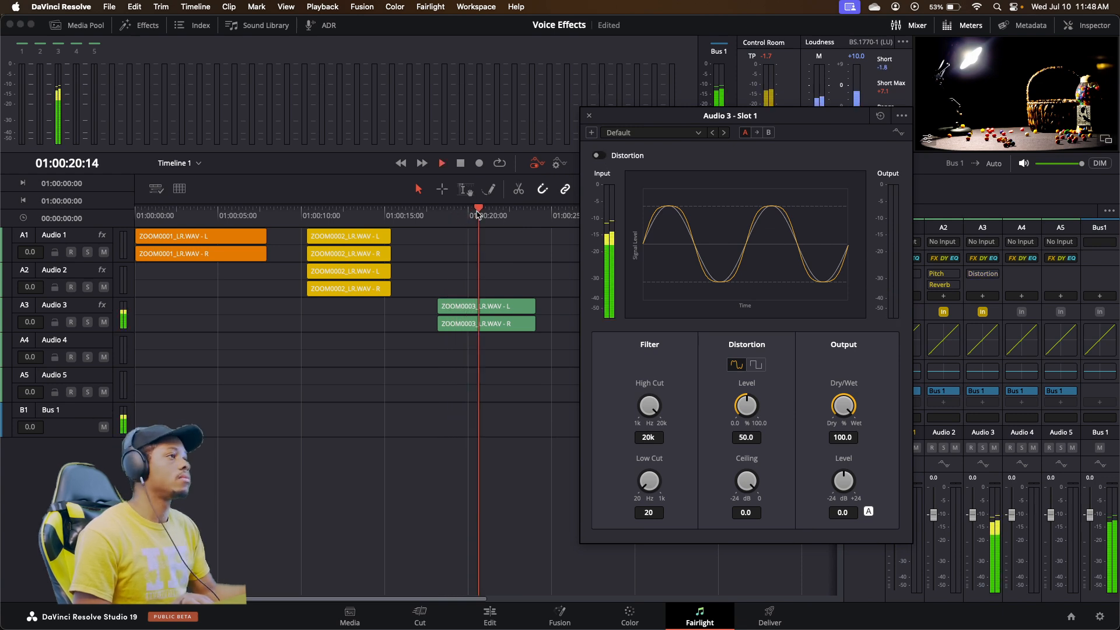
key("space")
left_click(438, 215)
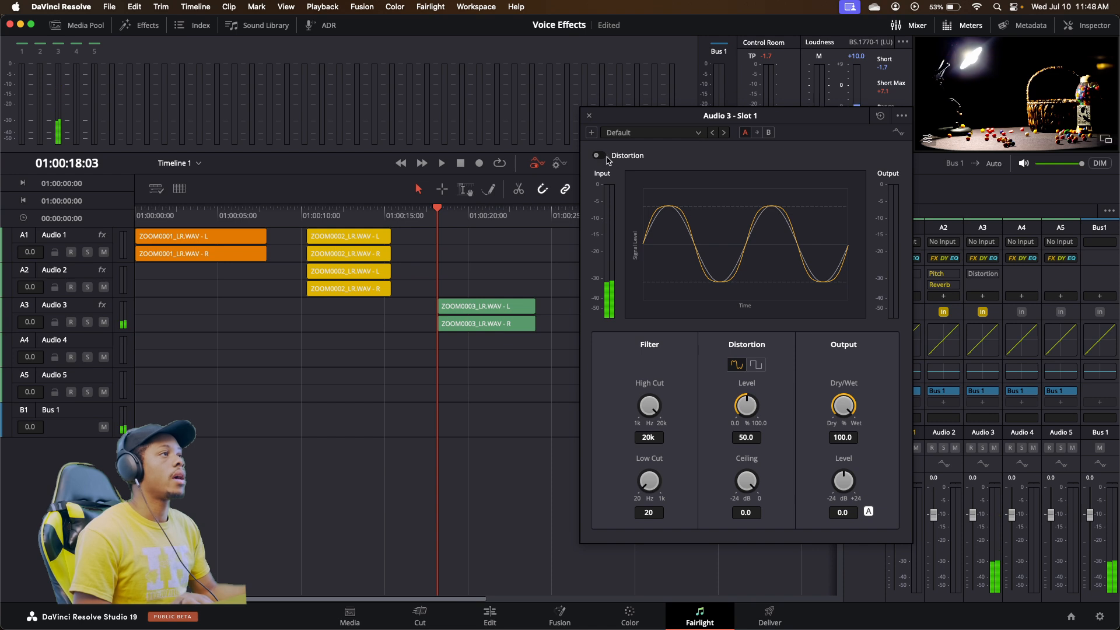
key("space")
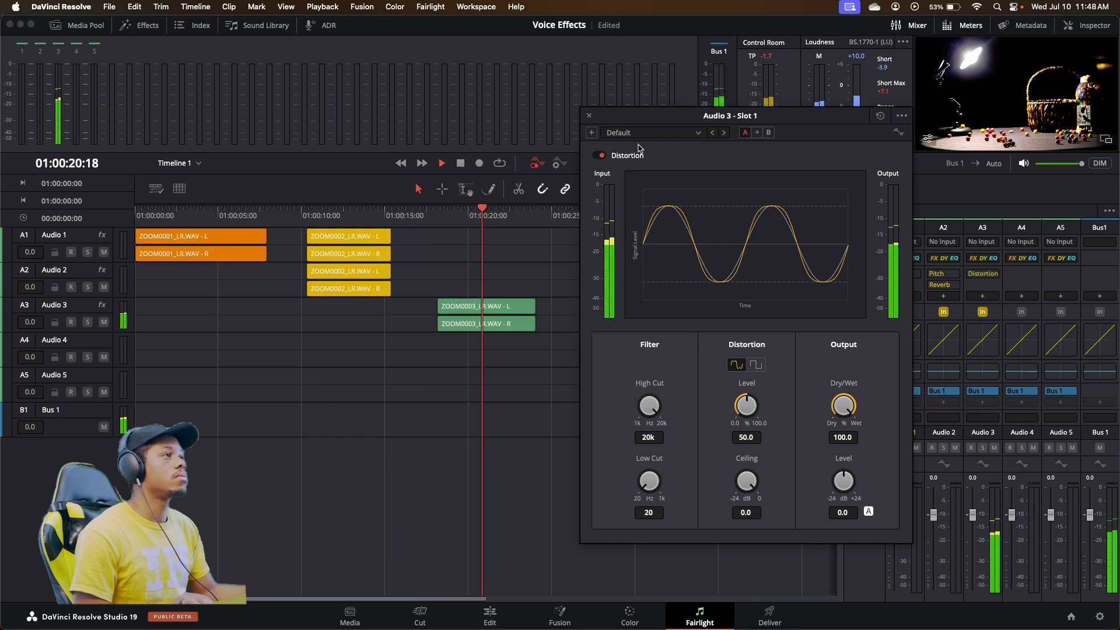
key("space")
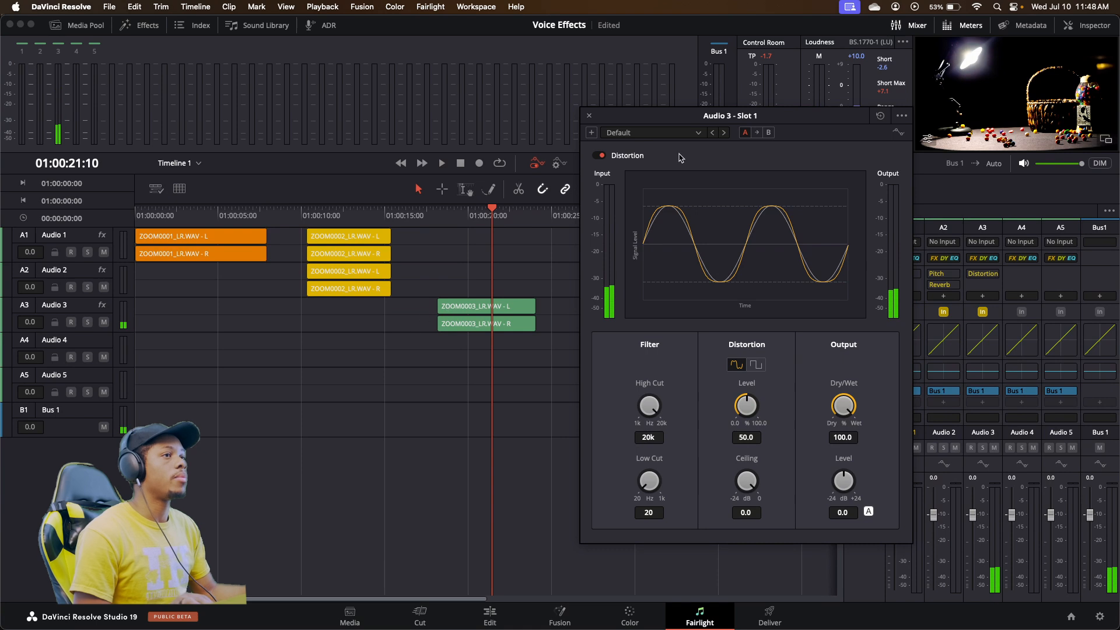
- Apply the Boost Mids preset to the Audio 3 Distortion after trying Boost Presence, and play the clip
left_click(652, 132)
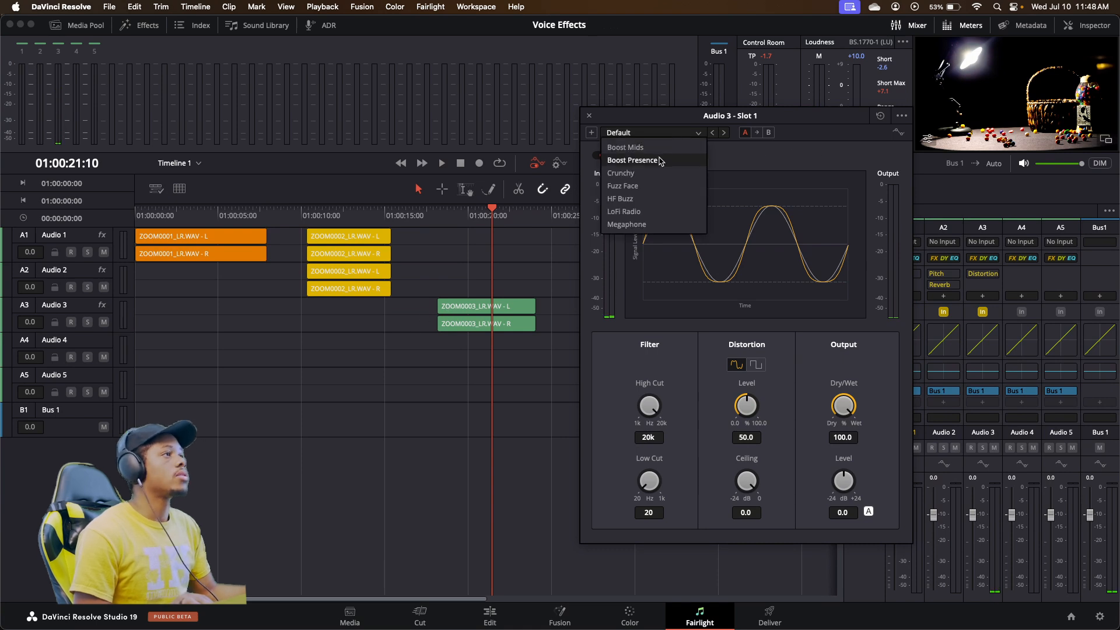
left_click(661, 160)
left_click(699, 133)
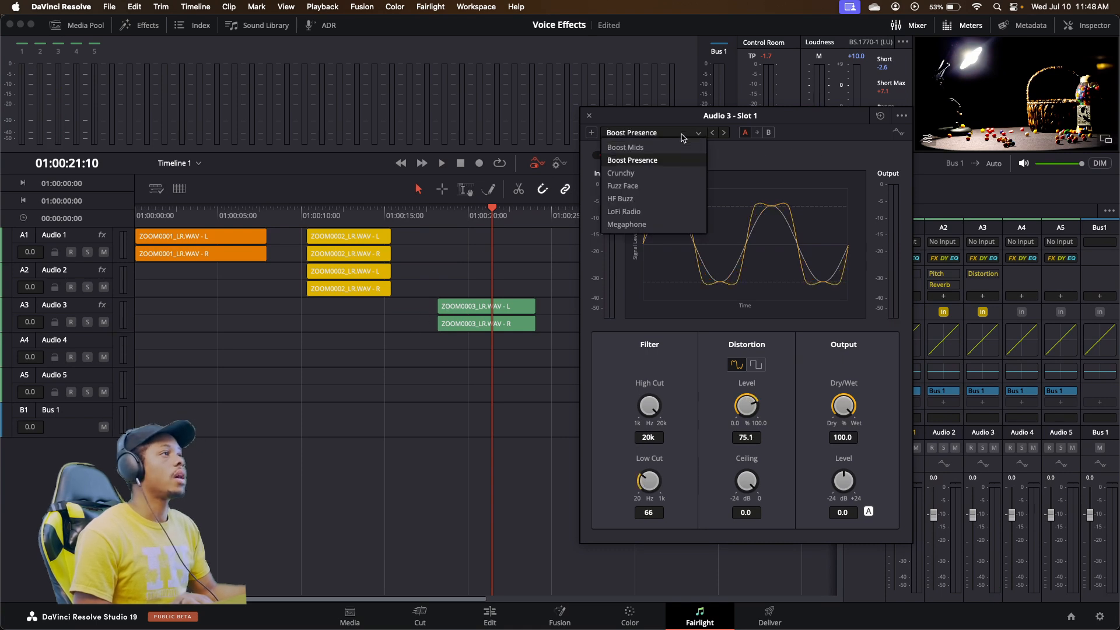
left_click(649, 147)
left_click(448, 223)
key("space")
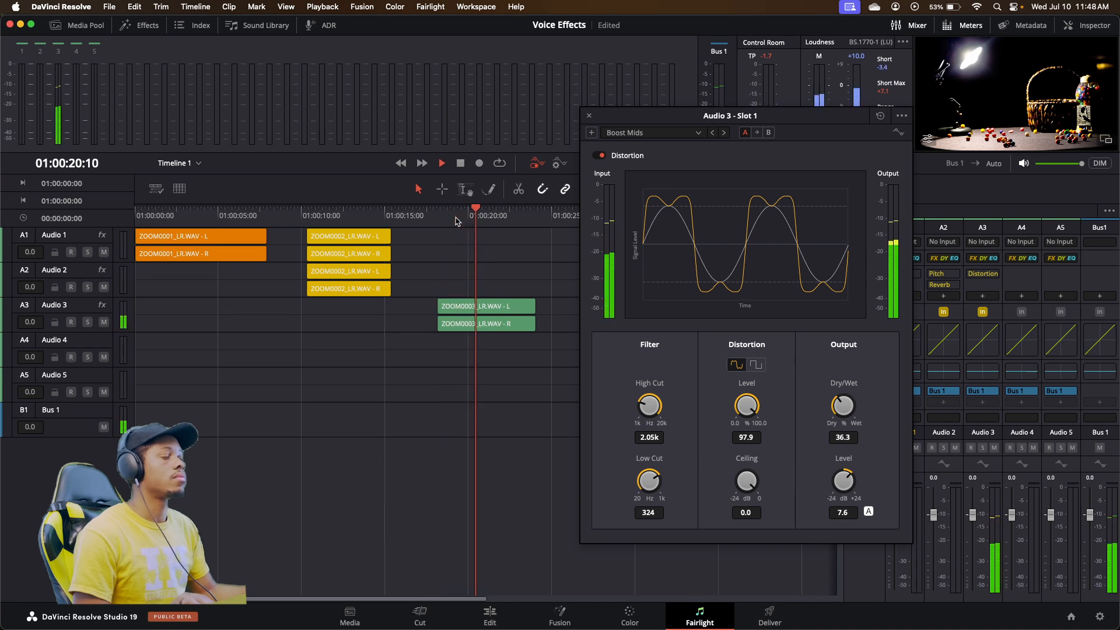
key("space")
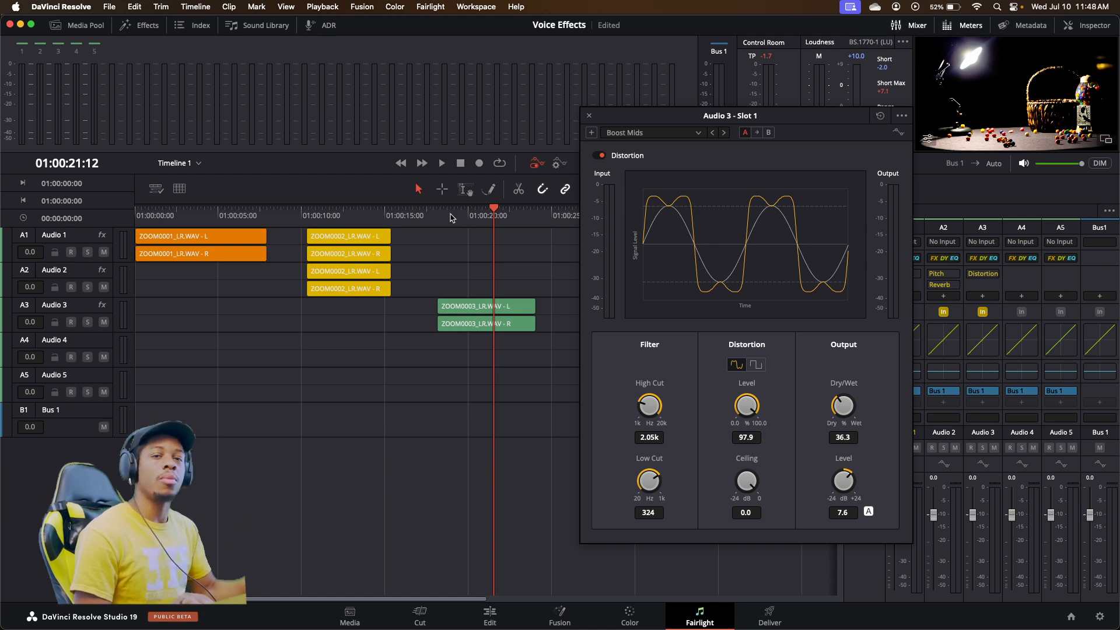
- Play the Audio 3 clip with Boost Mids, and again with the Distortion's Boost Presence preset applied
left_click(449, 217)
key("space")
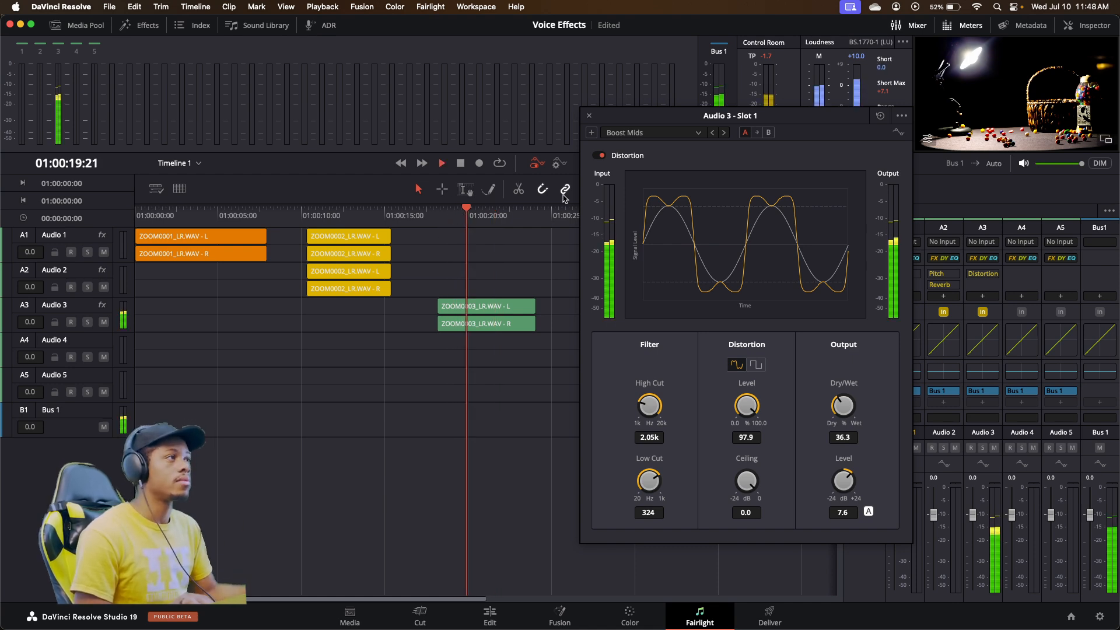
key("space")
left_click(671, 133)
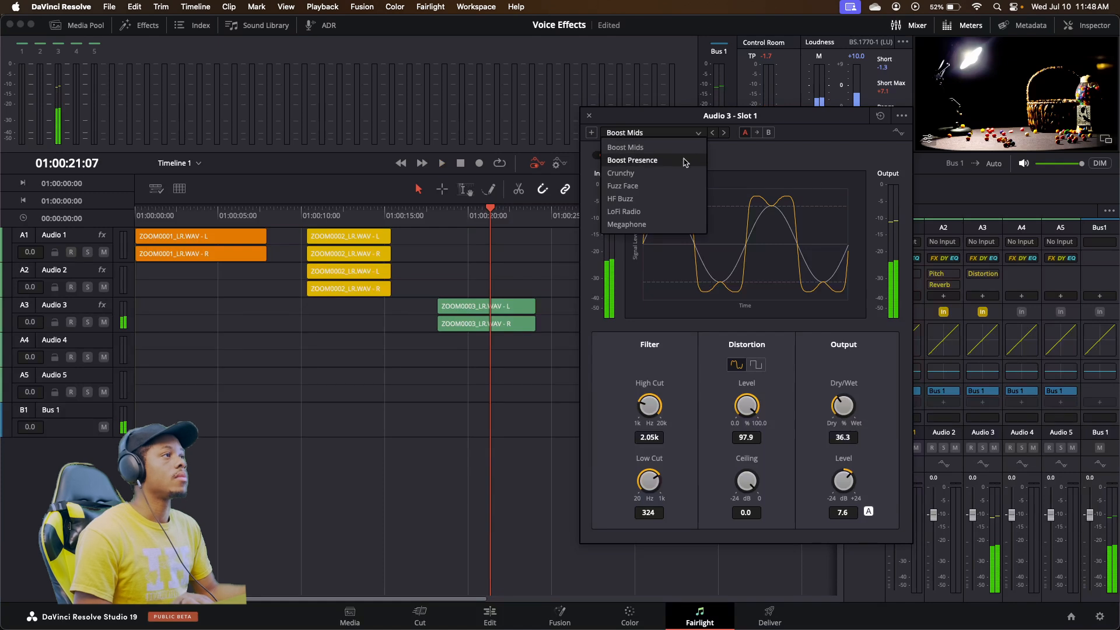
left_click(642, 160)
left_click(439, 218)
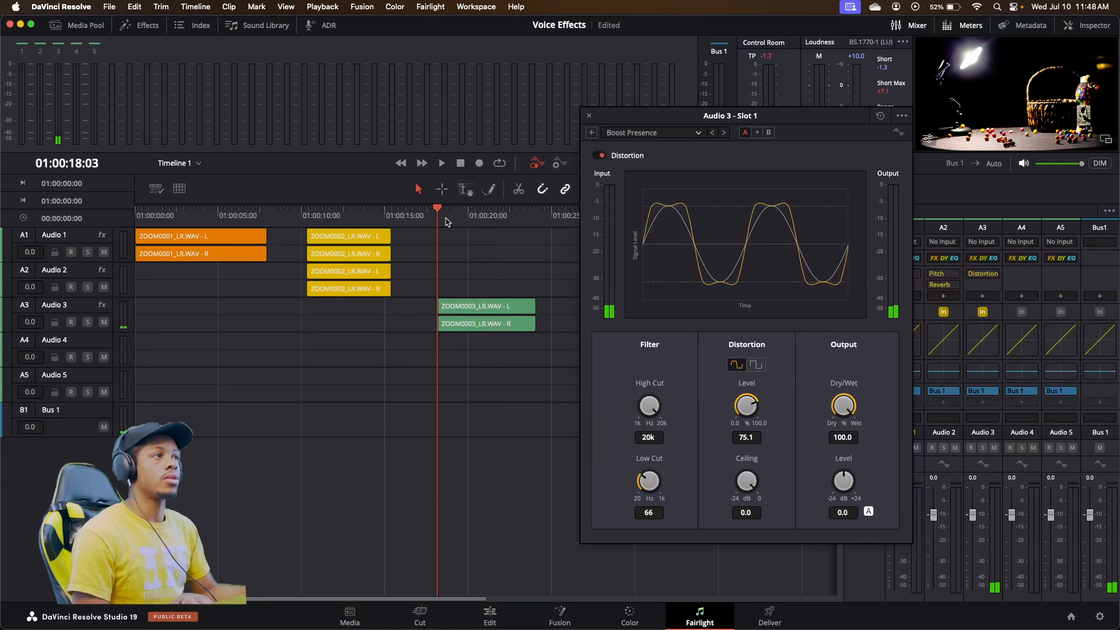
key("space")
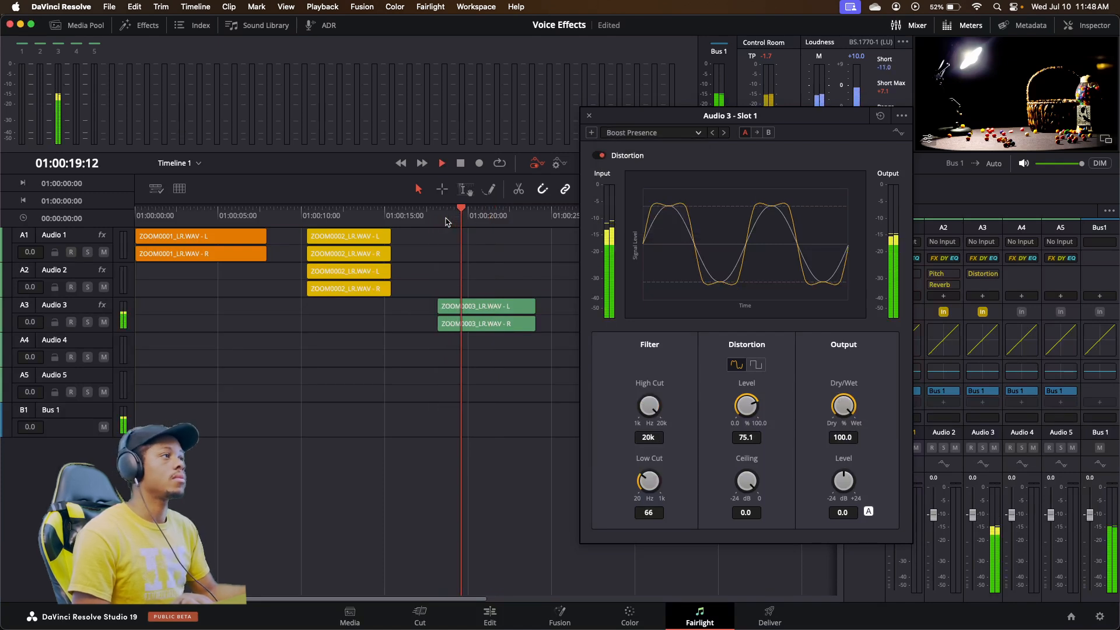
key("space")
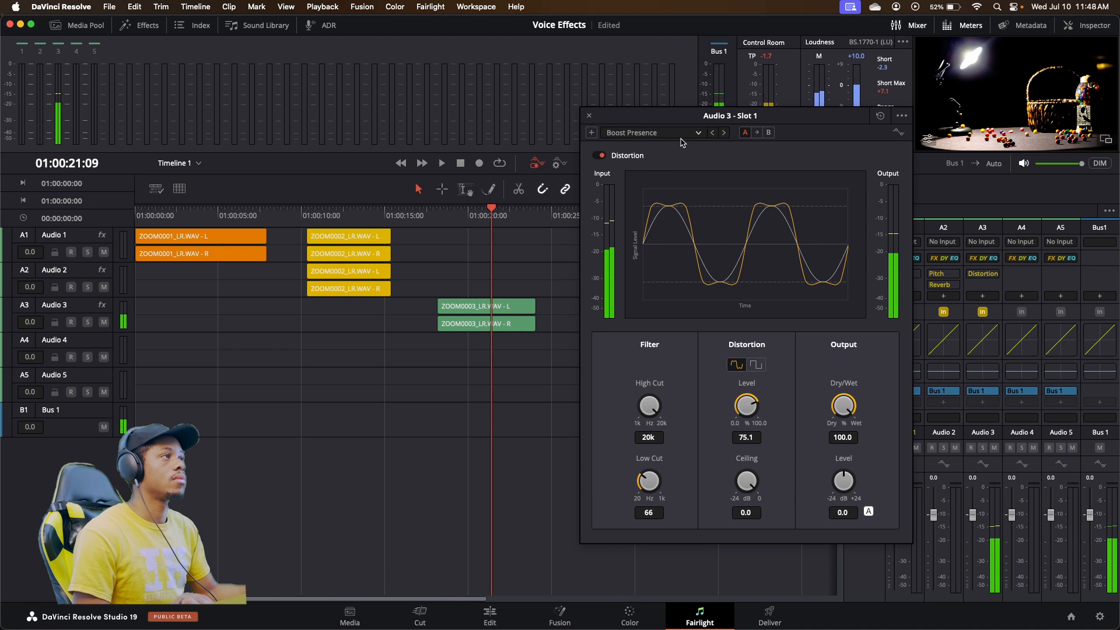
- Try the Crunchy preset on the Audio 3 Distortion and play the clip from its start
left_click(671, 133)
left_click(656, 173)
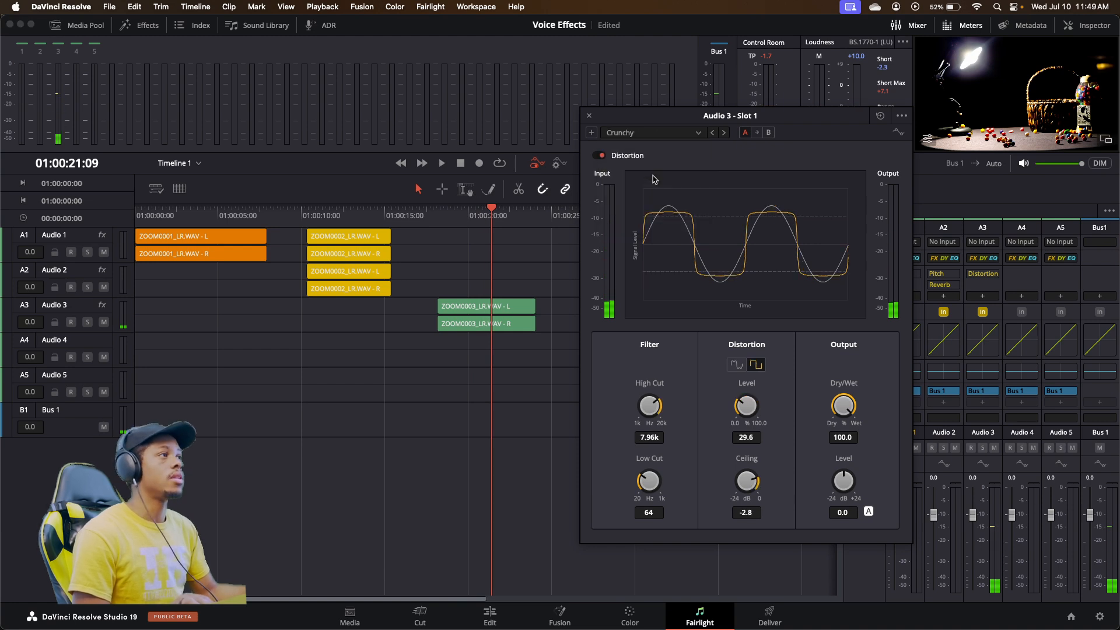
left_click(439, 218)
key("space")
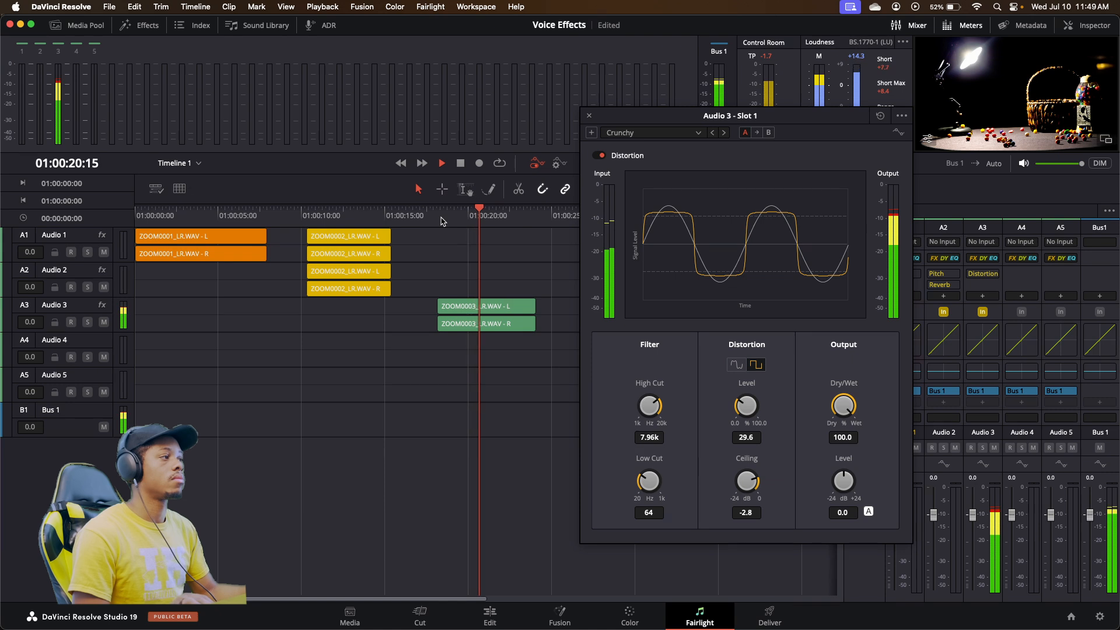
key("space")
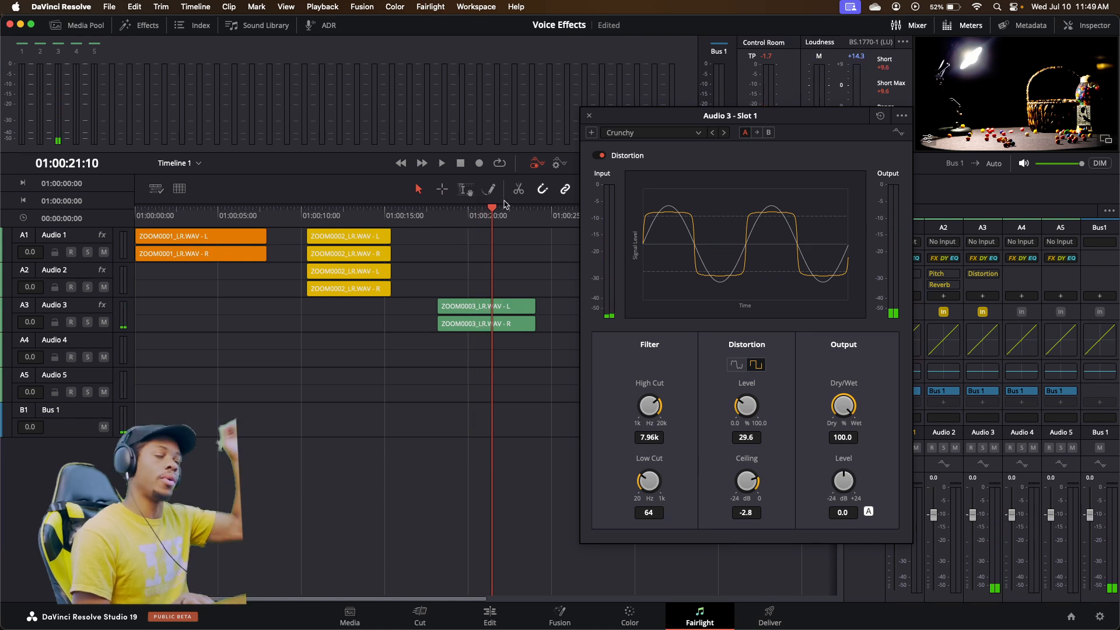
- Try the Fuzz Face preset on the Audio 3 Distortion and play the clip
left_click(698, 133)
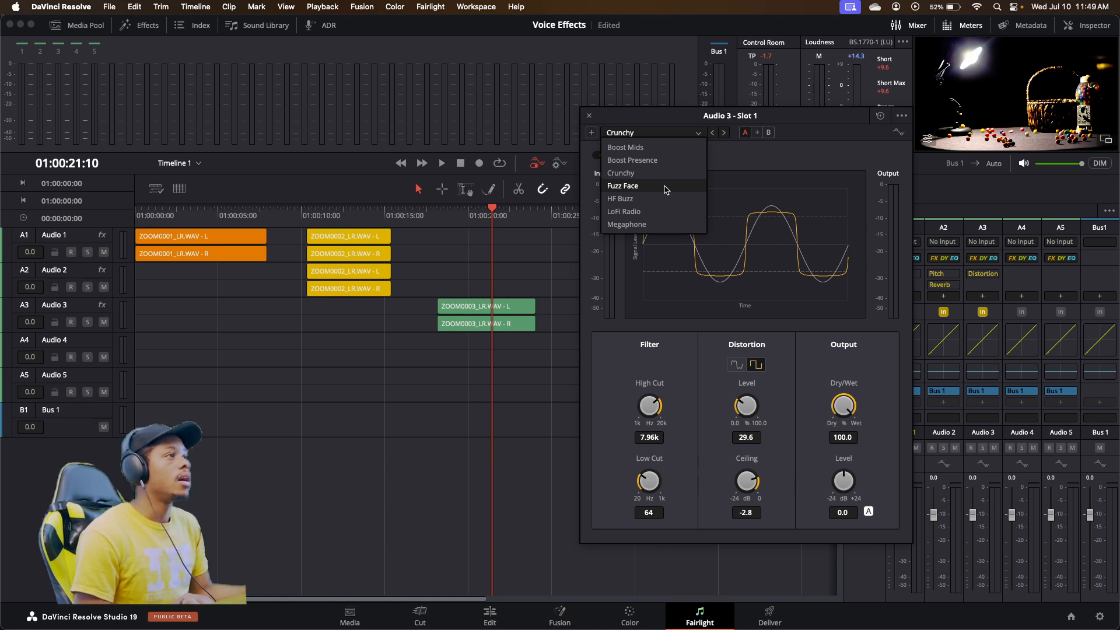
left_click(623, 186)
left_click(456, 216)
key("space")
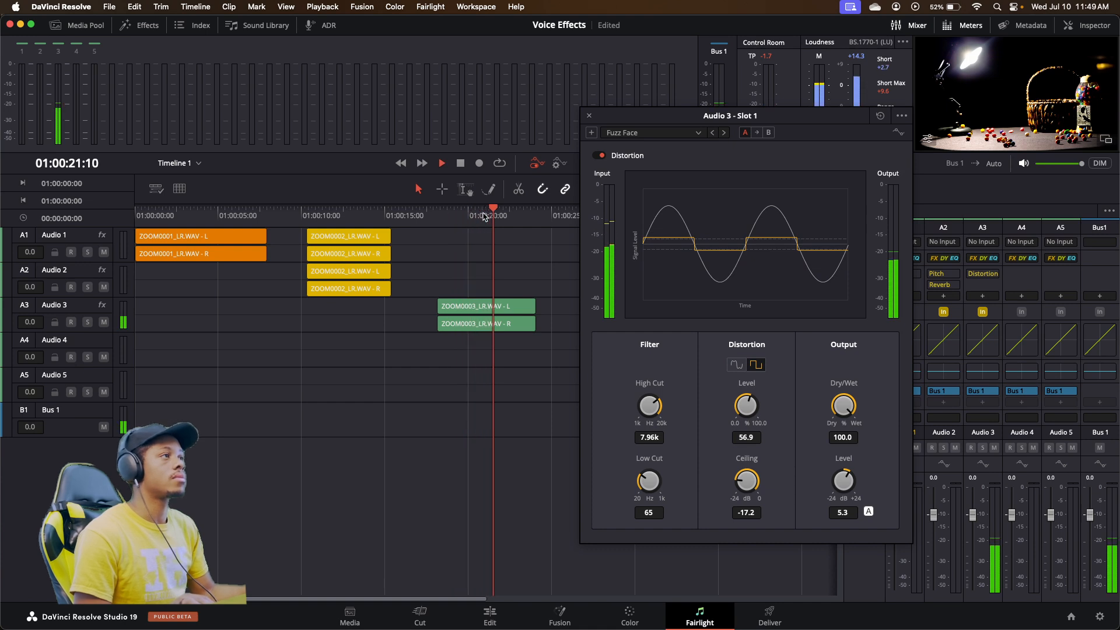
key("space")
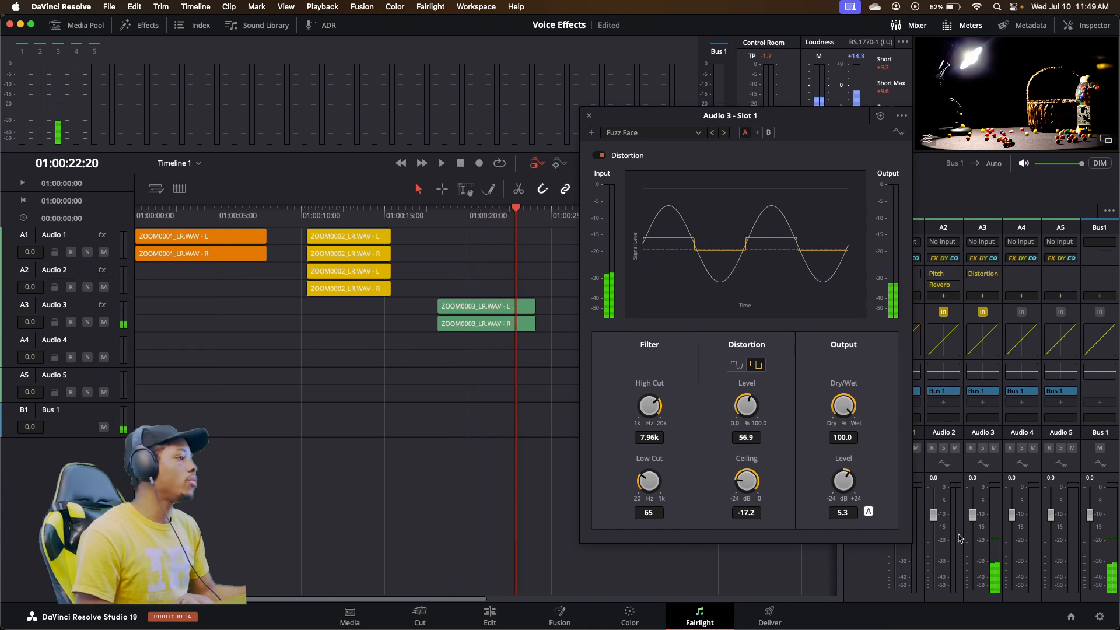
- Audition the Audio 3 clip from its start with the track fader at -15, and return the fader to about -0.3
left_click_drag(973, 514, 973, 546)
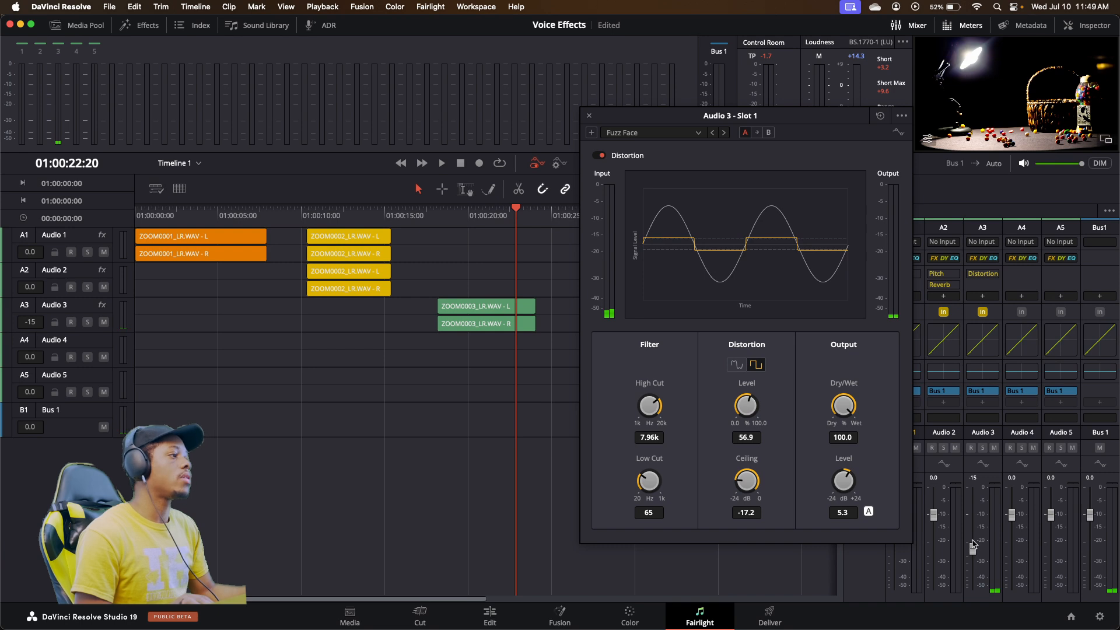
left_click(437, 216)
key("space")
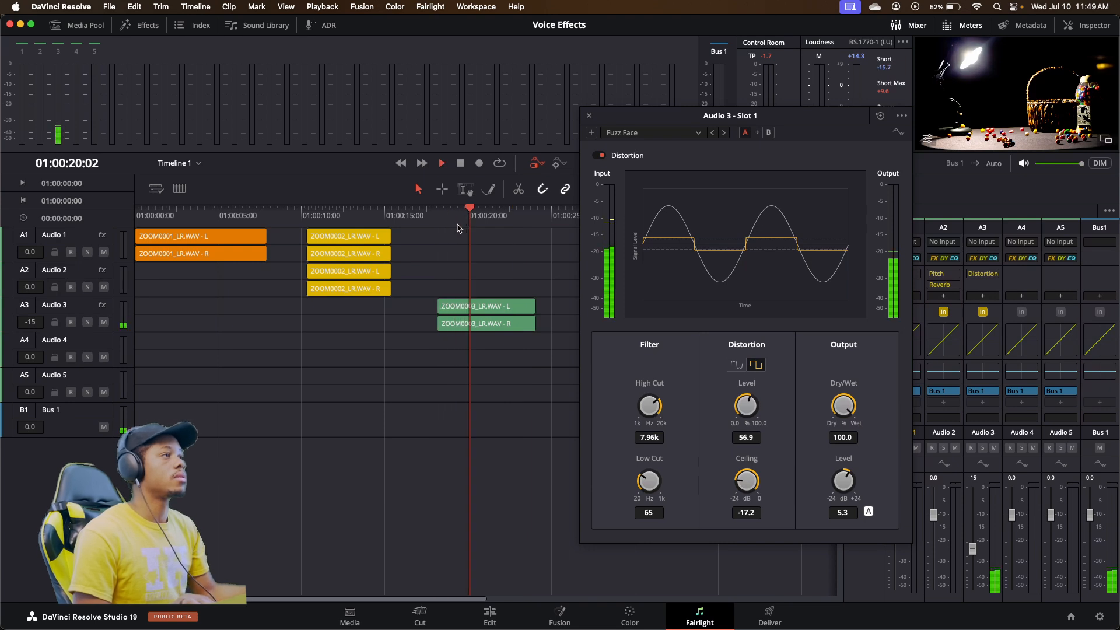
key("space")
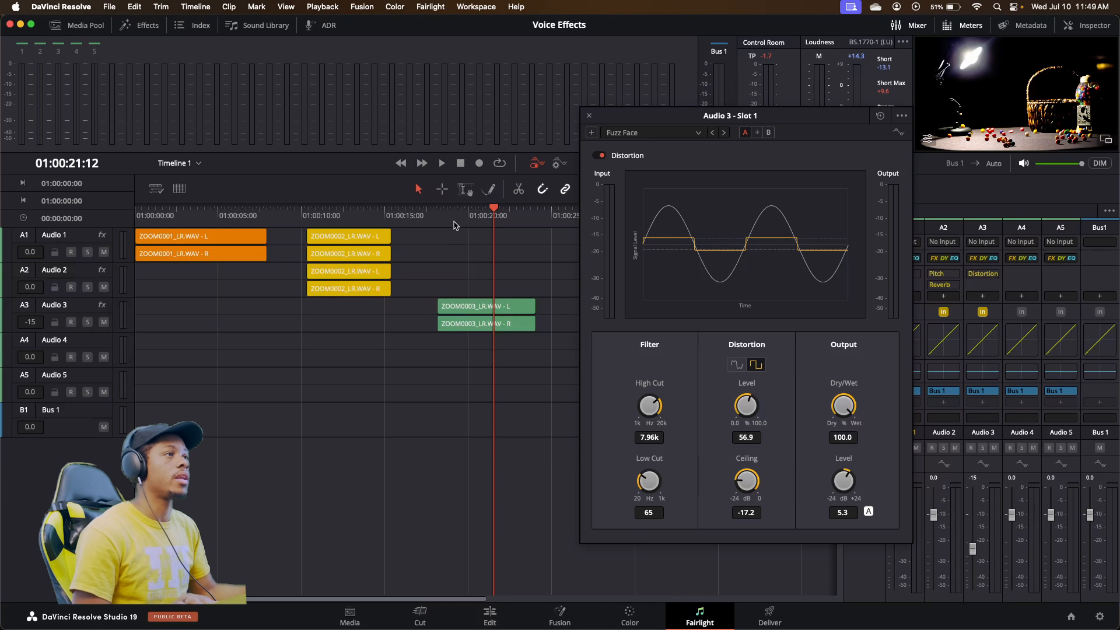
left_click(455, 222)
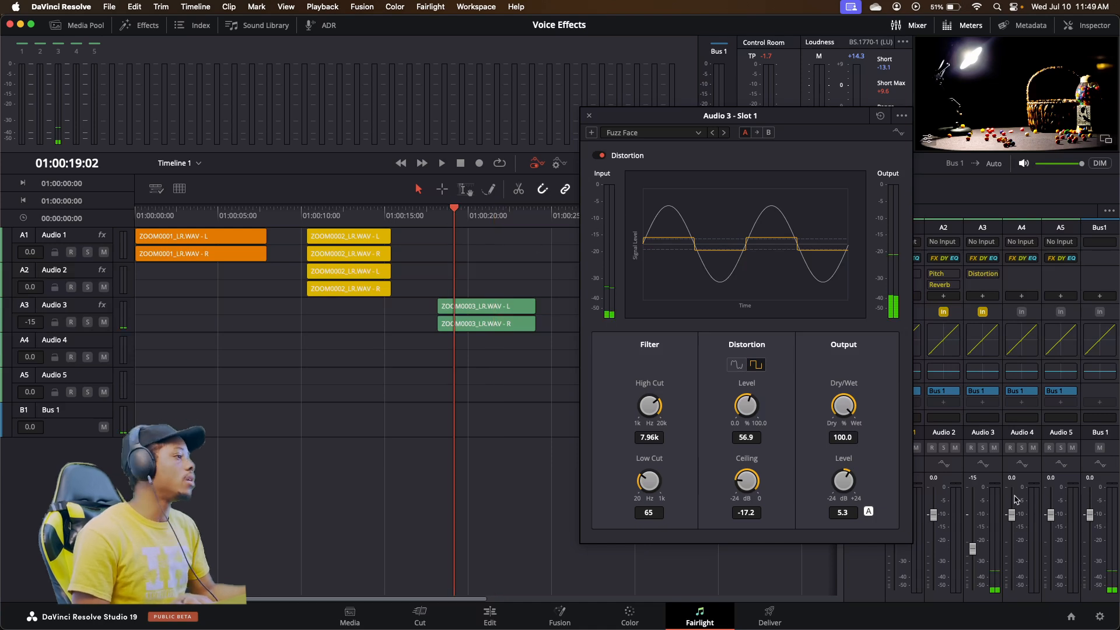
left_click_drag(973, 549, 976, 517)
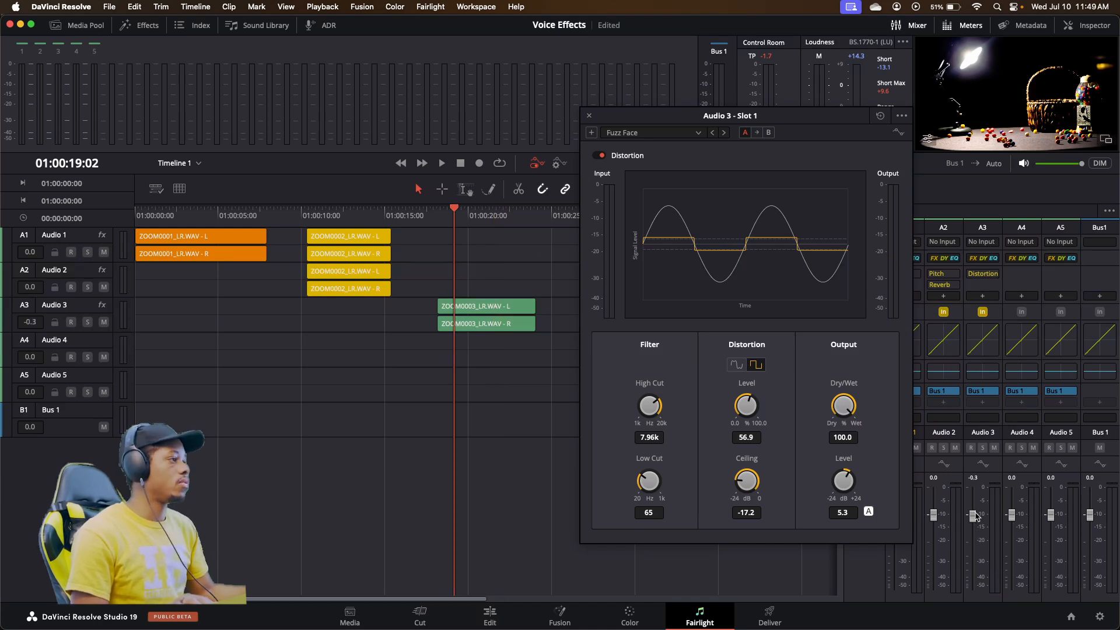
- Try the HF Buzz preset on the Audio 3 Distortion and play the clip
left_click(631, 138)
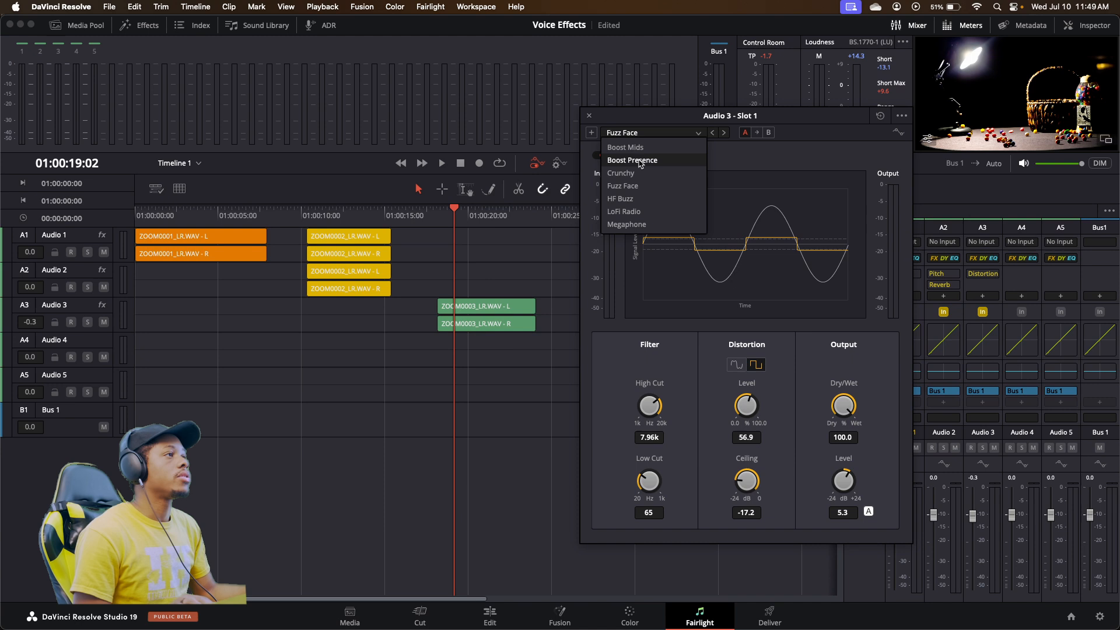
left_click(639, 204)
left_click(456, 231)
key("space")
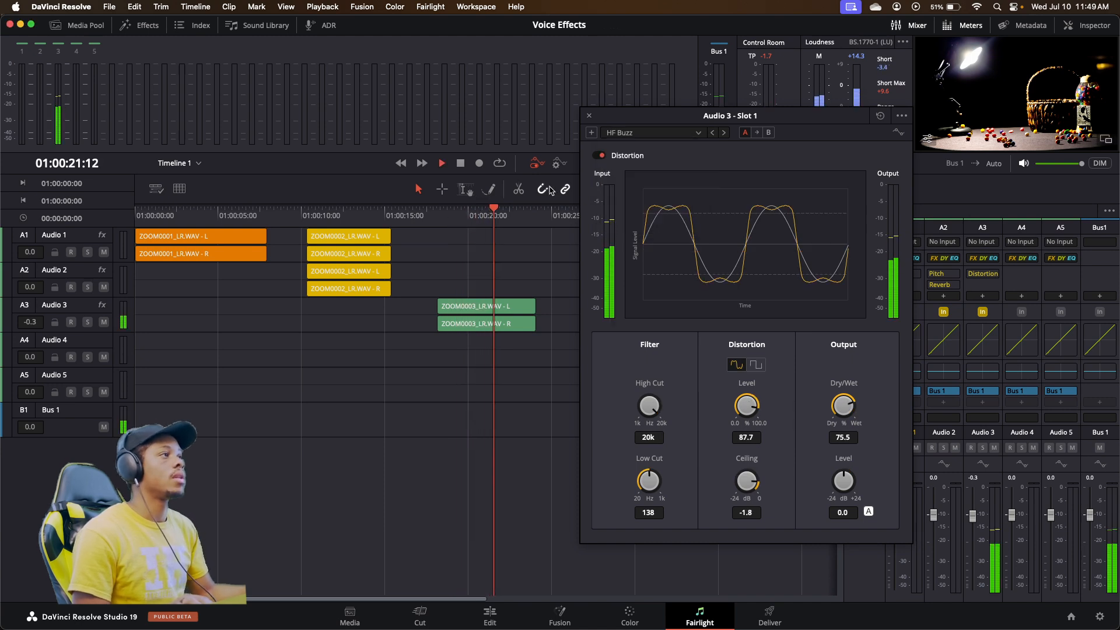
key("space")
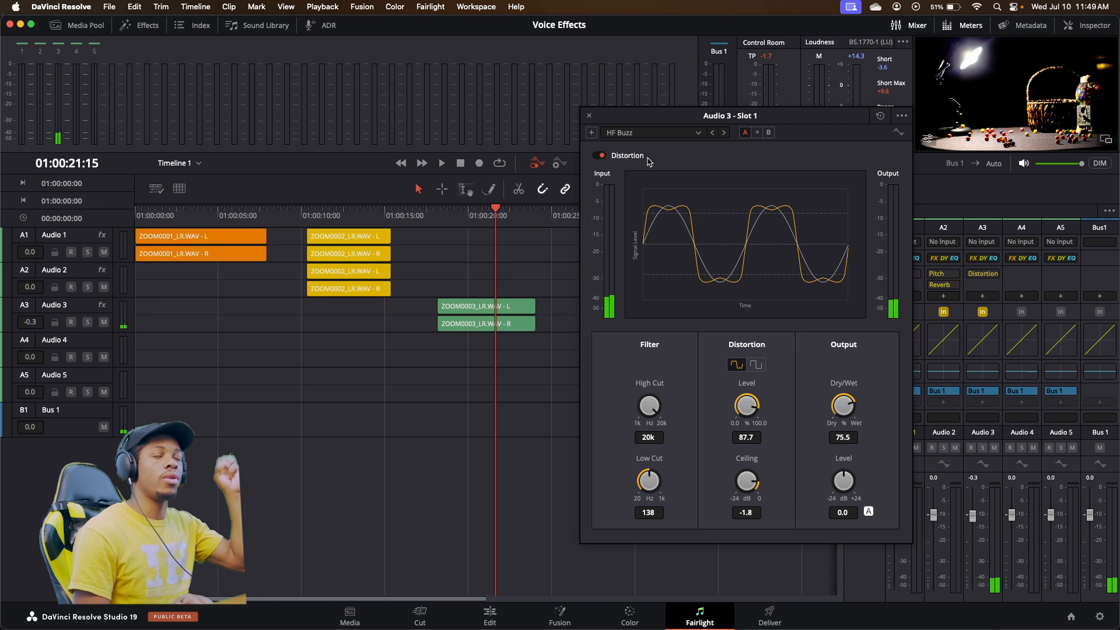
- Try the LoFi Radio preset on the Audio 3 Distortion and play the clip
left_click(636, 133)
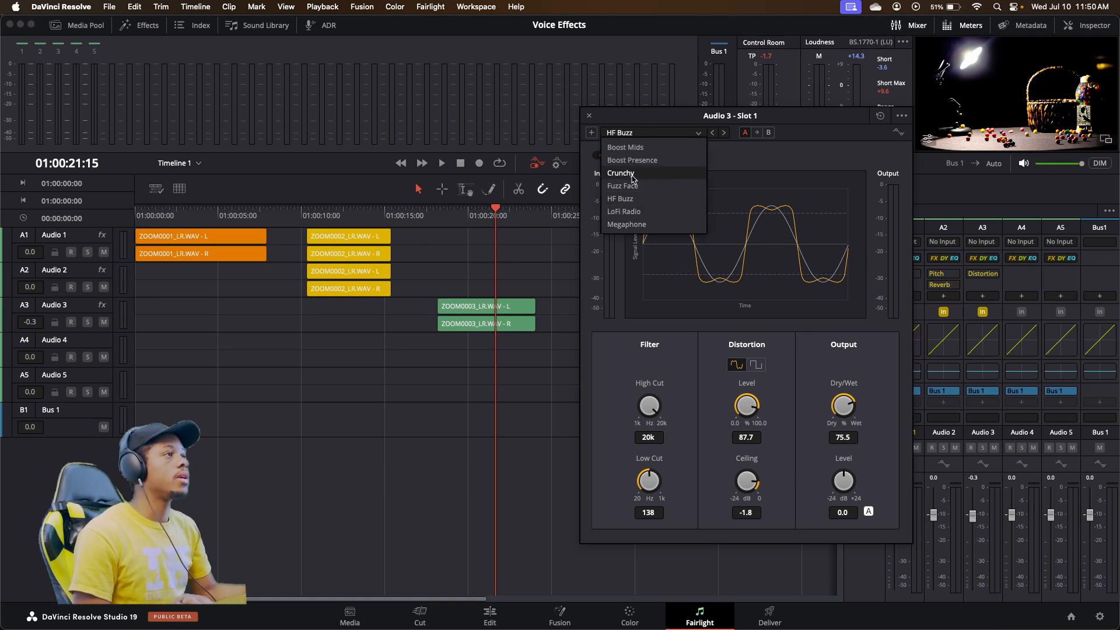
left_click(621, 216)
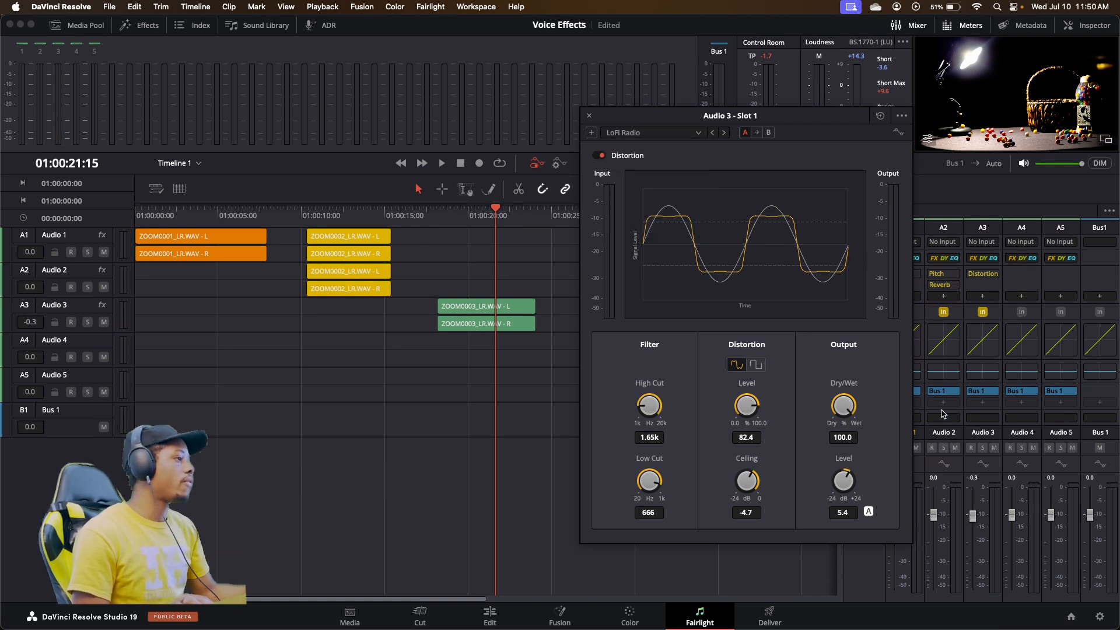
left_click(455, 217)
key("space")
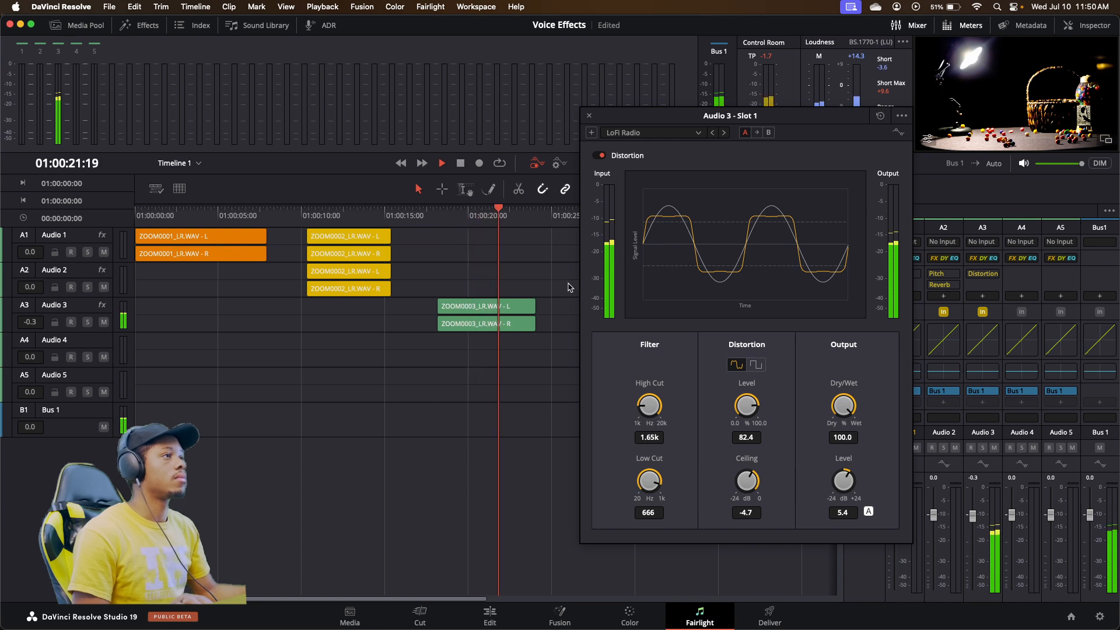
key("space")
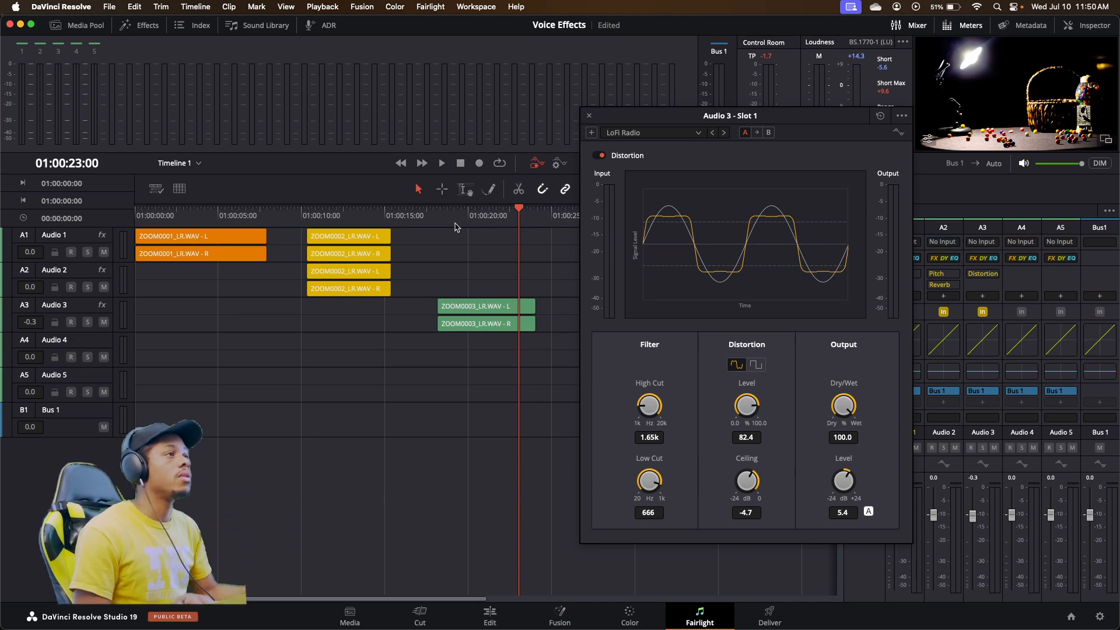
- Apply the Megaphone preset to the Audio 3 Distortion and play the clip from near its start
left_click(646, 137)
left_click(628, 222)
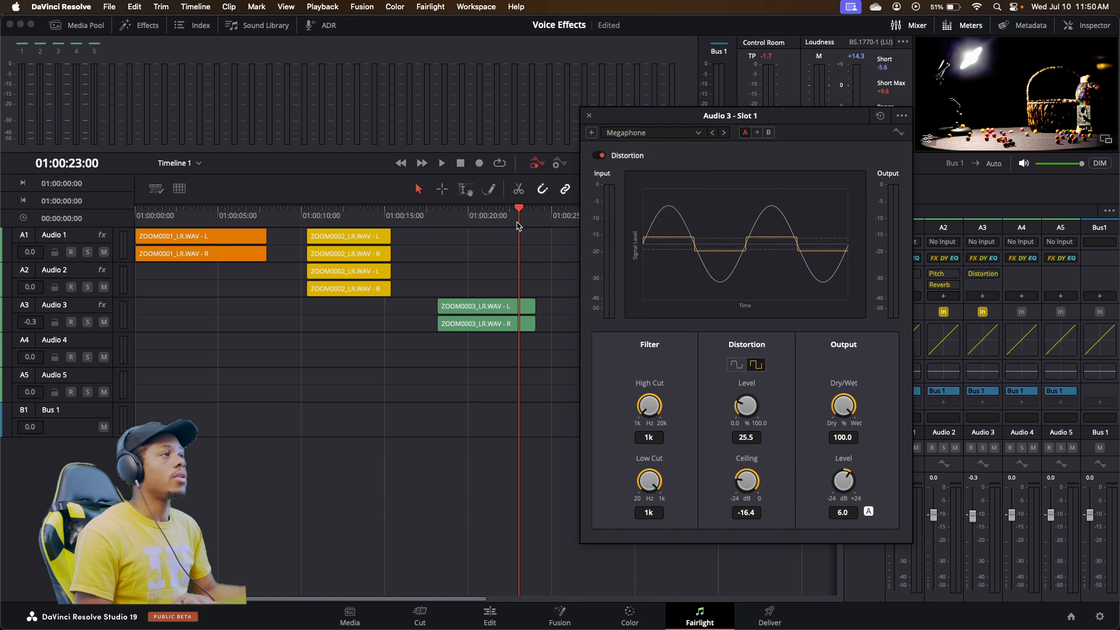
left_click(455, 222)
left_click(446, 218)
key("space")
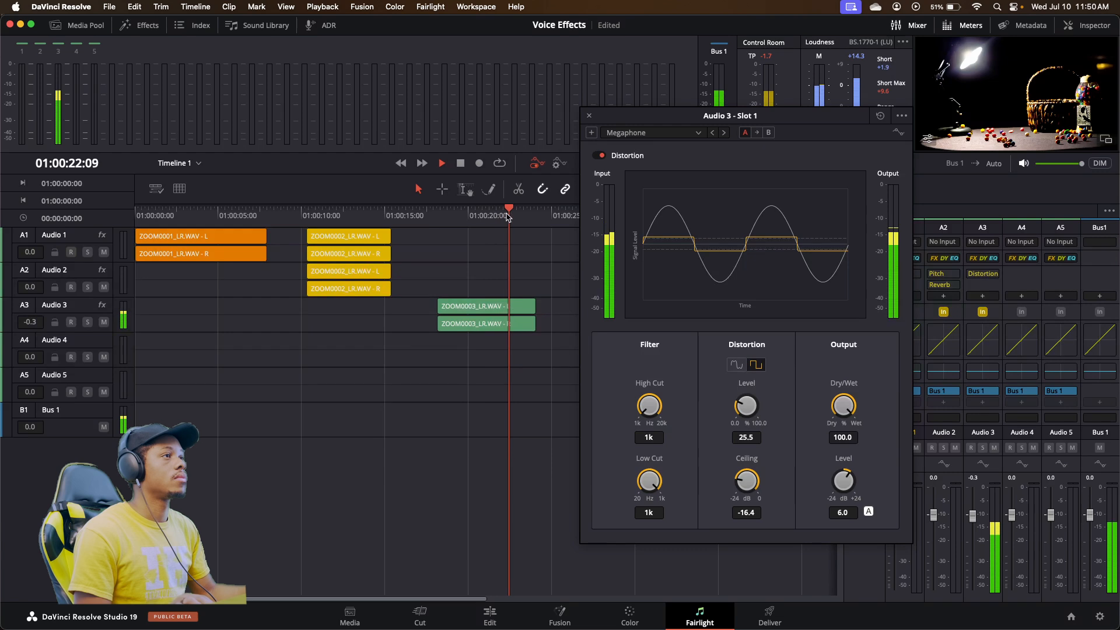
key("space")
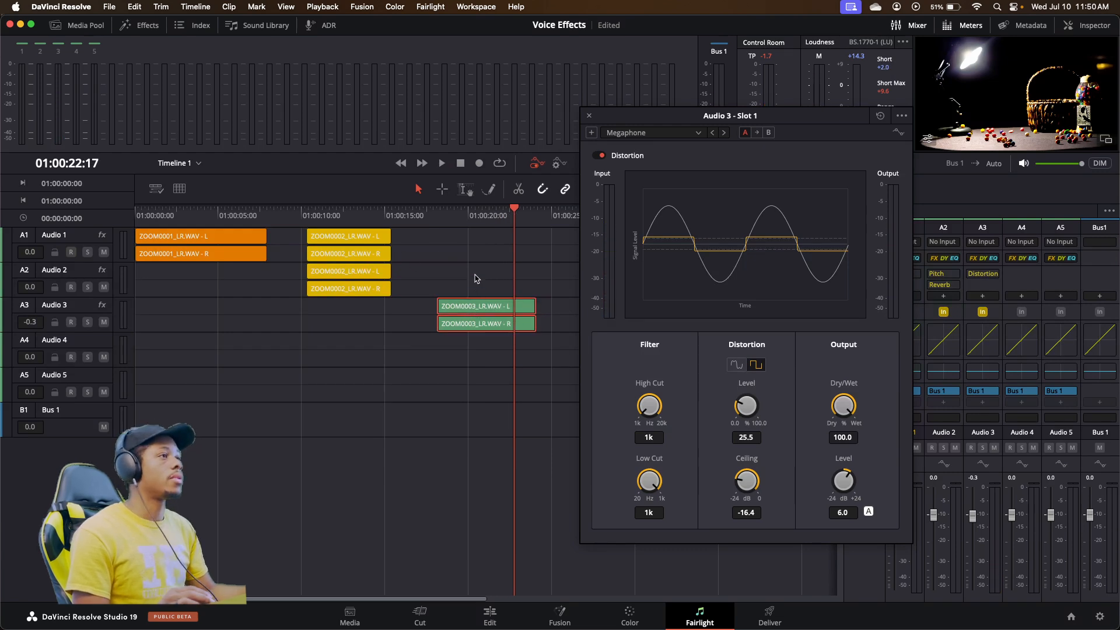
- Copy the Audio 3 clip onto Audio 2 at the same time position and move the Distortion window clear of the clips and mixer
left_click_drag(472, 308, 470, 284)
left_click(504, 279)
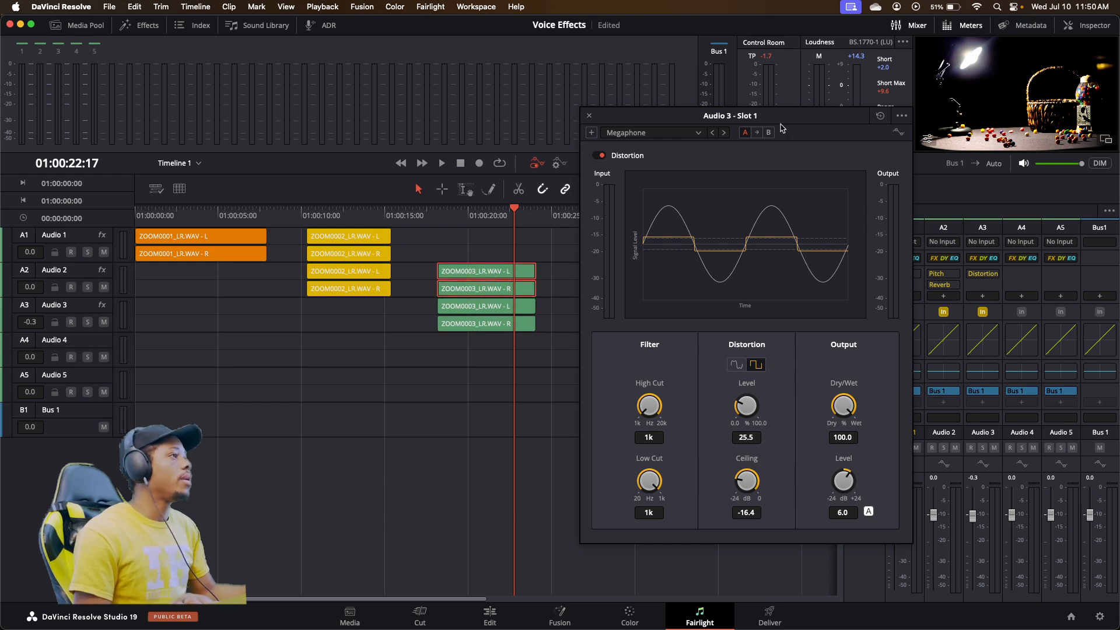
left_click_drag(808, 115, 274, 112)
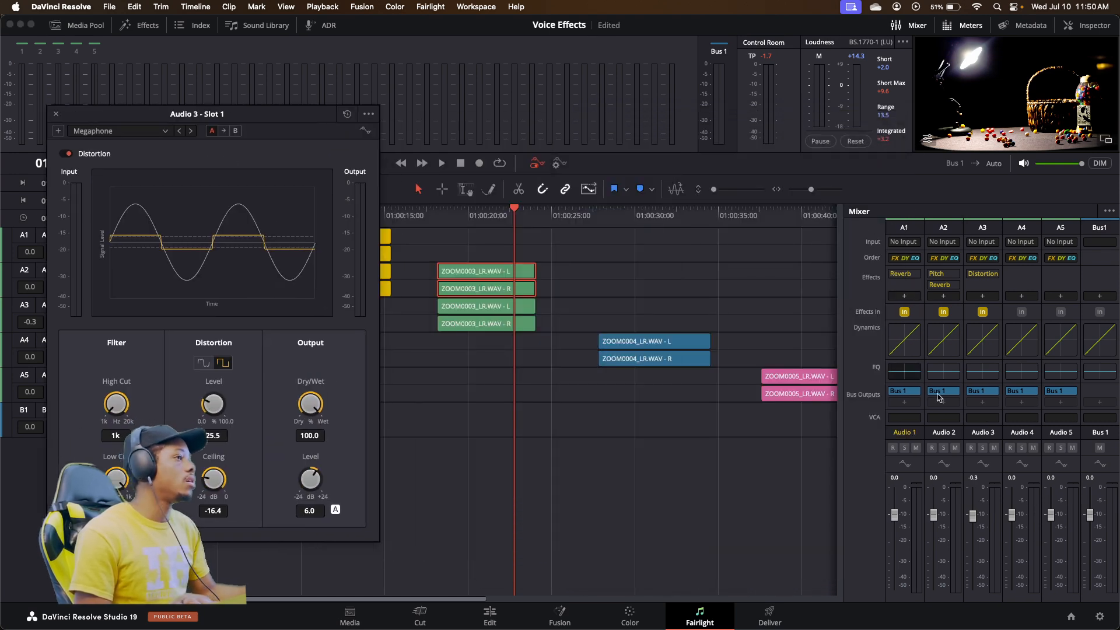
- Set the Audio 2 Pitch effect to -7 semitones, with its window clear of the clips, and play the layered clips from their start
left_click(943, 274)
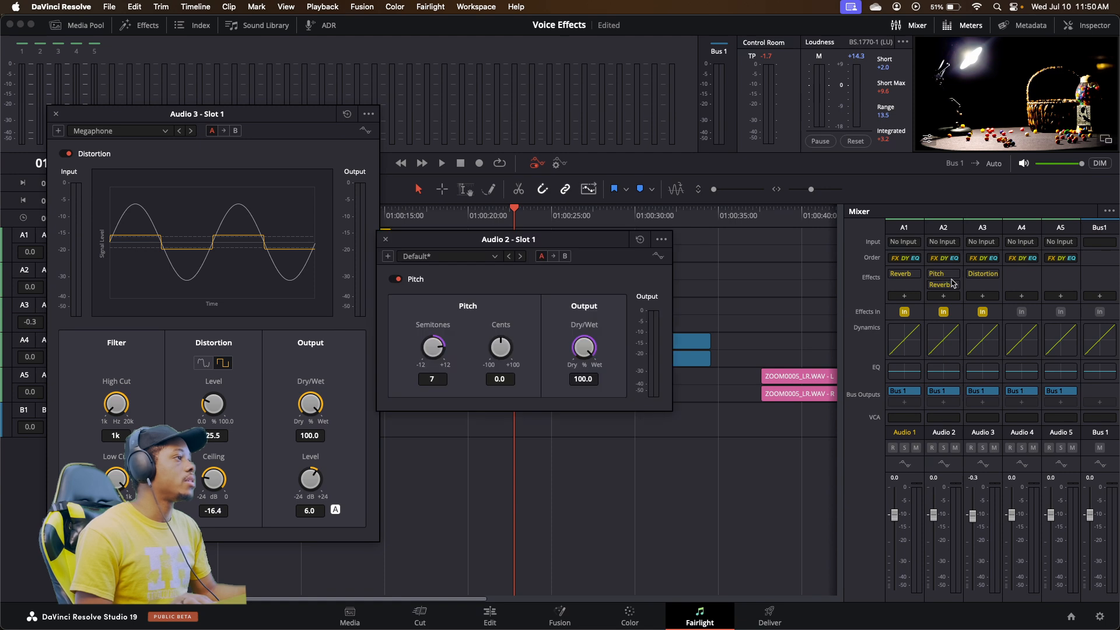
left_click_drag(349, 358, 291, 367)
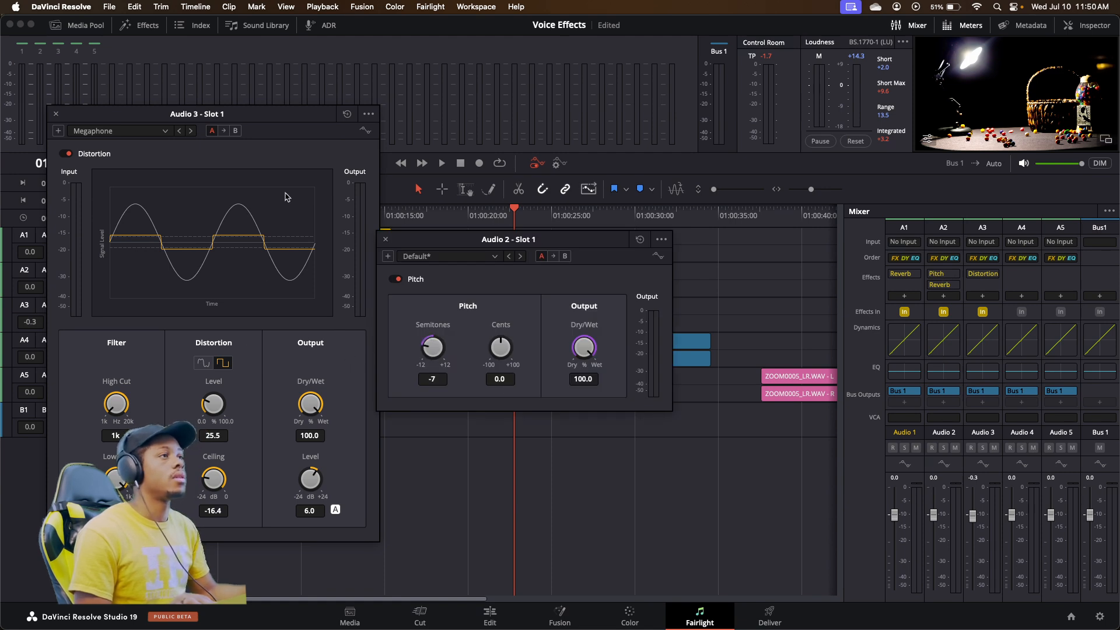
left_click_drag(472, 239, 603, 332)
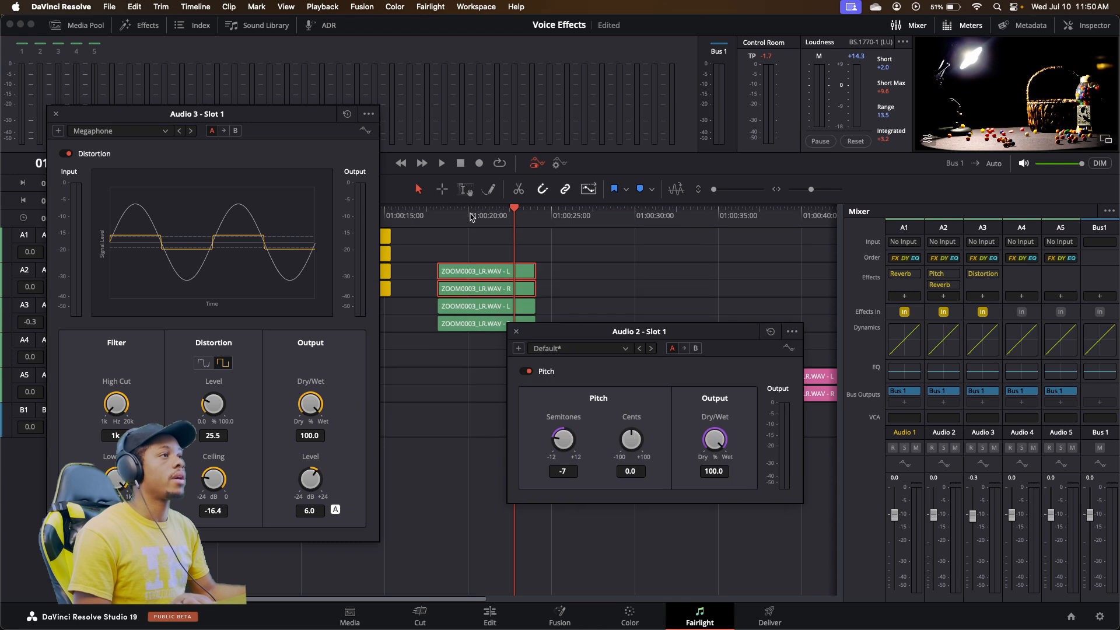
left_click(438, 213)
key("space")
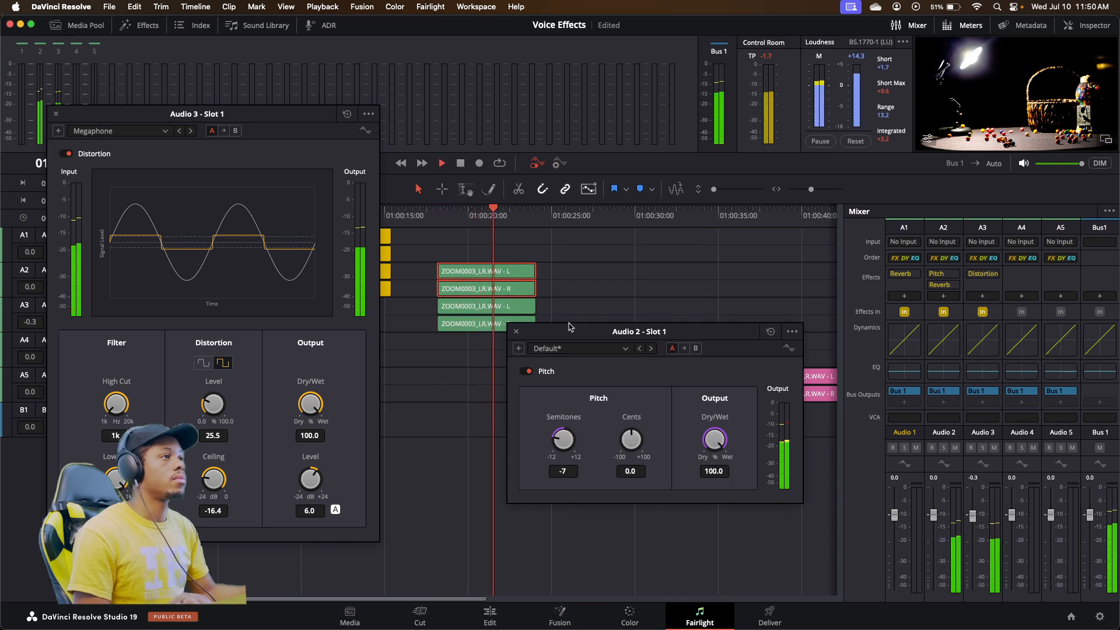
key("space")
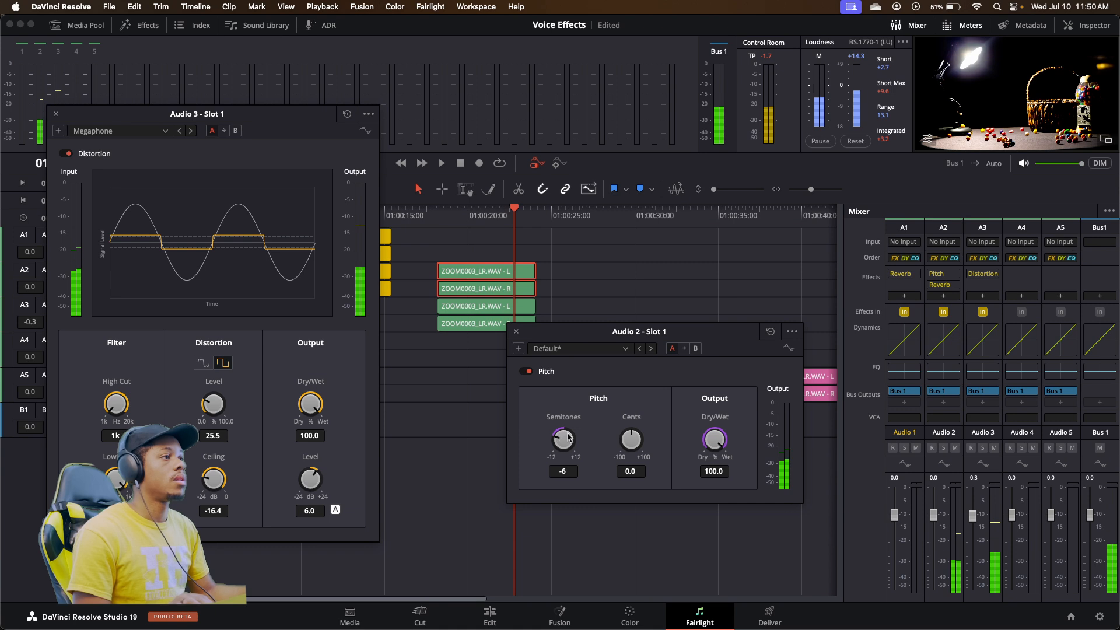
- Set the Audio 2 Pitch to -5 semitones and lower the Audio 3 fader to about -7.1
left_click_drag(564, 439, 582, 436)
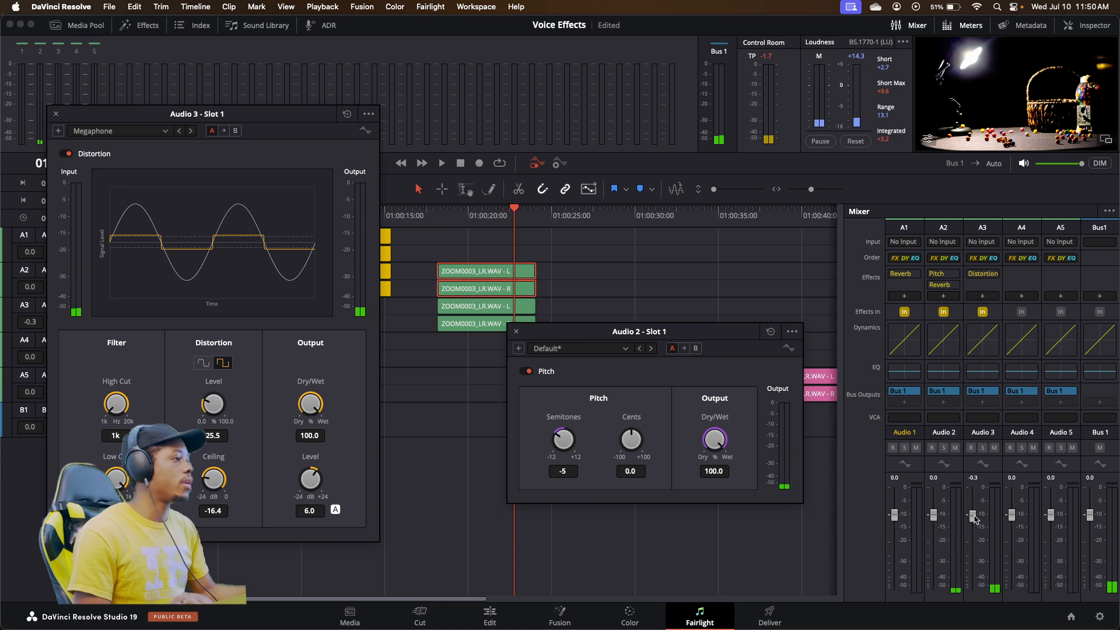
left_click_drag(972, 516, 979, 541)
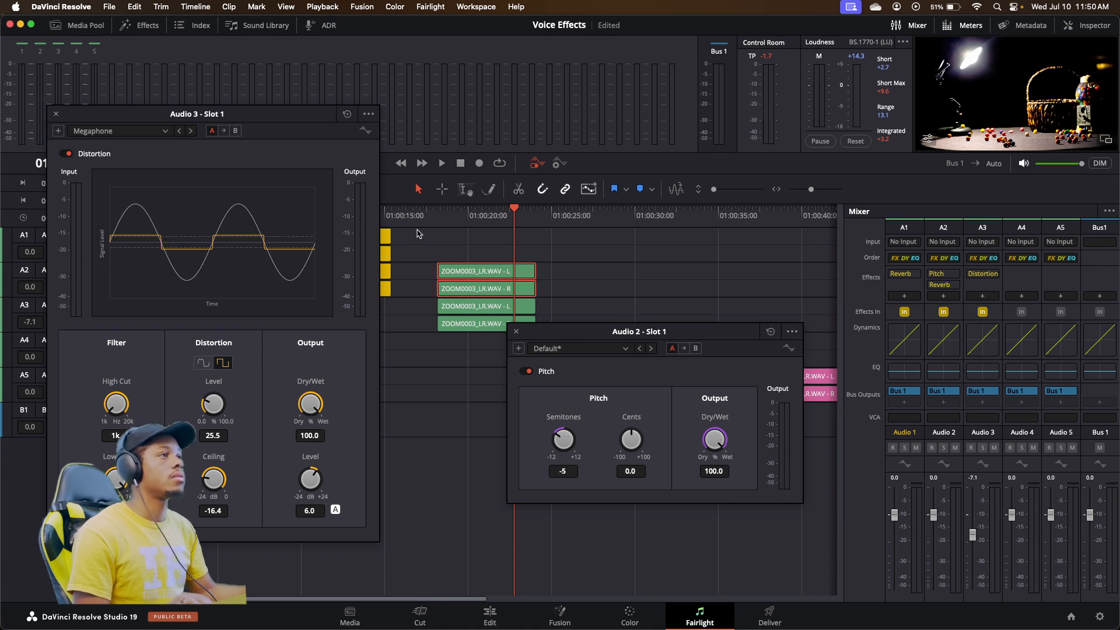
- Play the layered Audio 2 and Audio 3 clips from their start, stop partway through, and save the project
left_click(434, 217)
key("space")
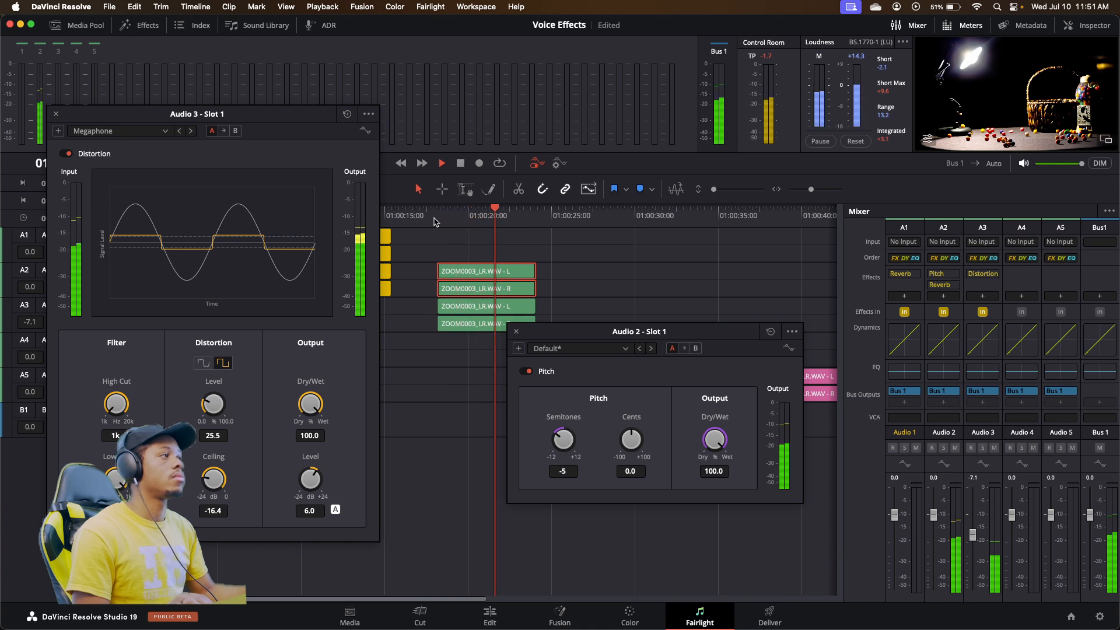
key("space")
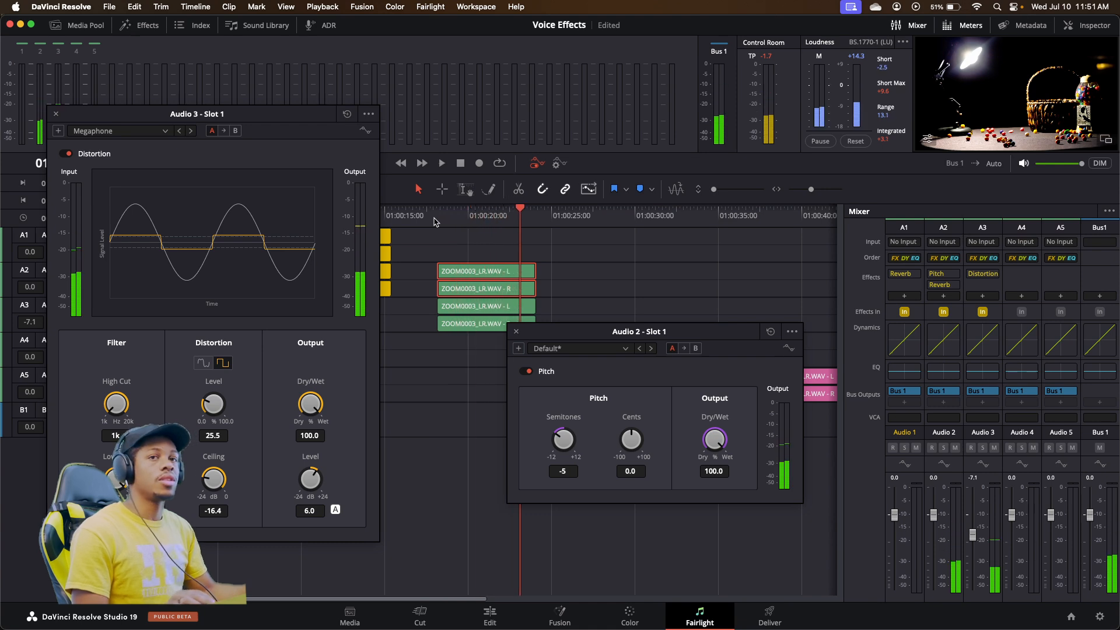
key("super+s")
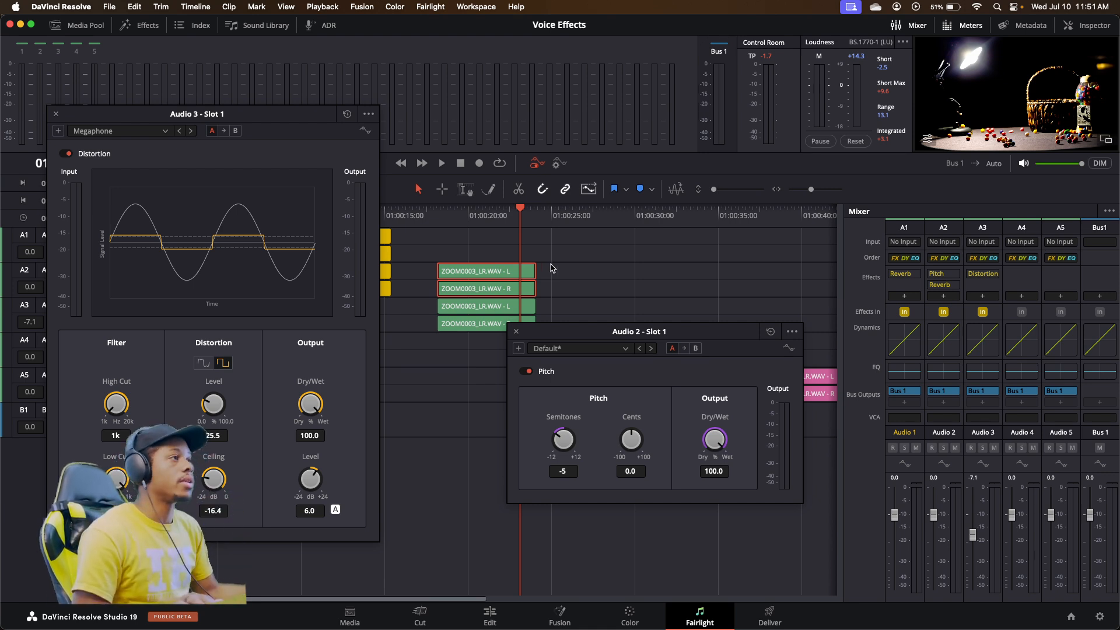
- Move the Audio 2 Pitch window off the timeline clips and close both the Distortion and Pitch windows
left_click_drag(640, 329, 603, 374)
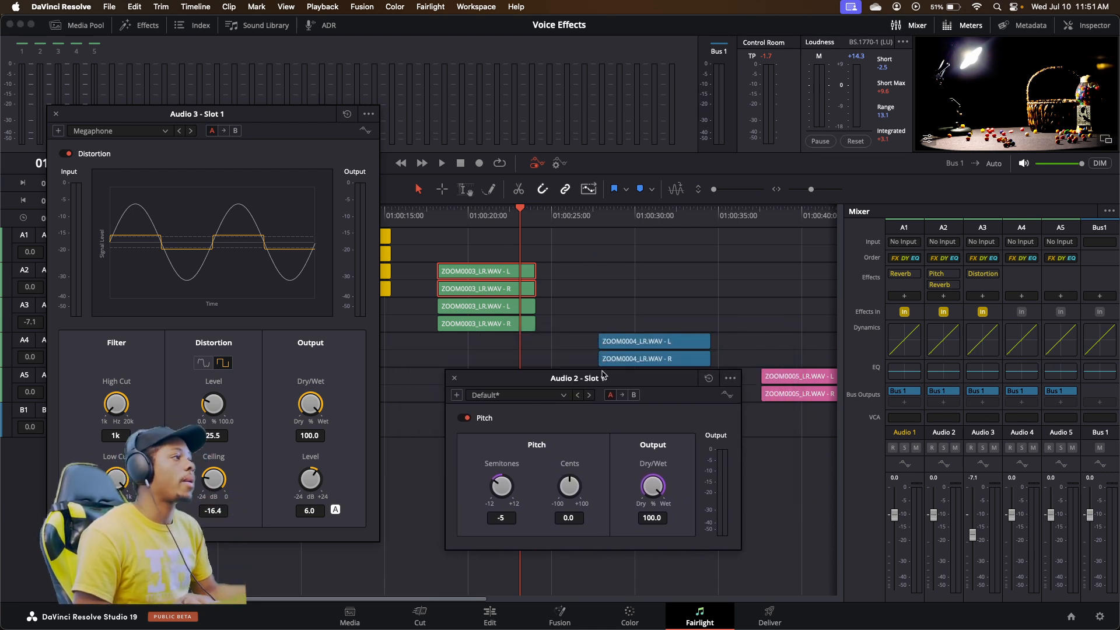
left_click(56, 114)
left_click(455, 379)
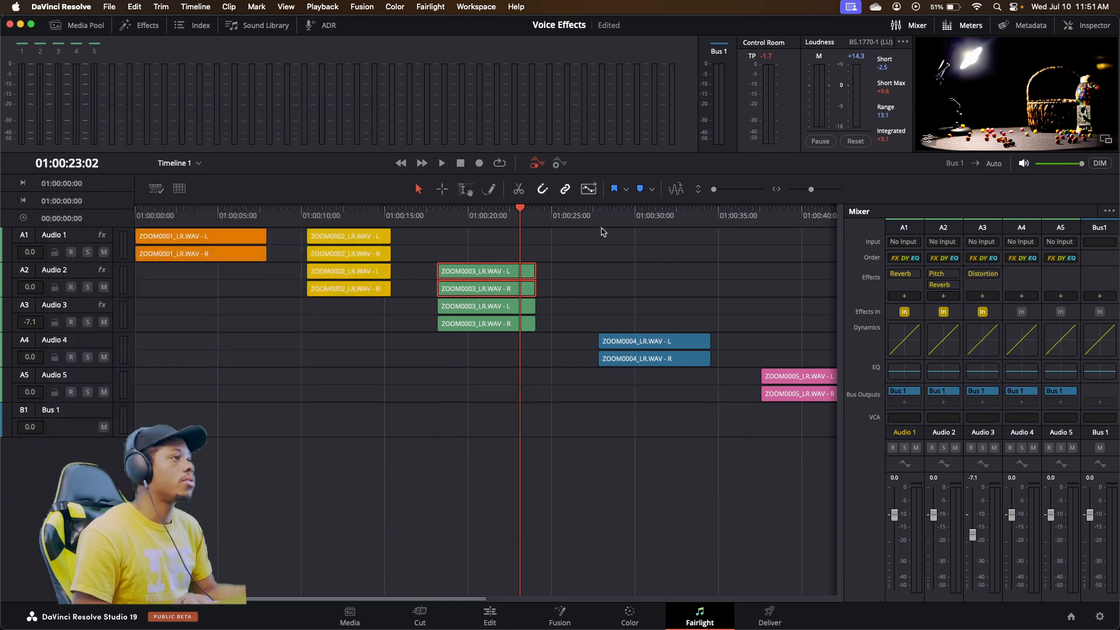
- Play the unprocessed Audio 4 clip from its start at 01:00:27:19 and return the playhead there
left_click_drag(613, 221, 601, 220)
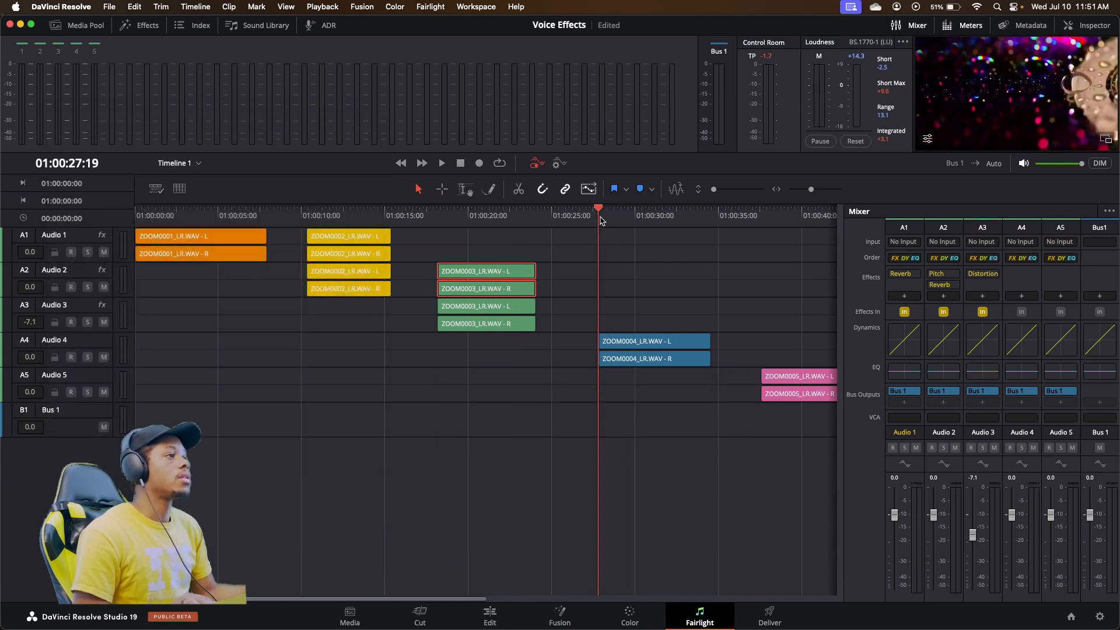
key("space")
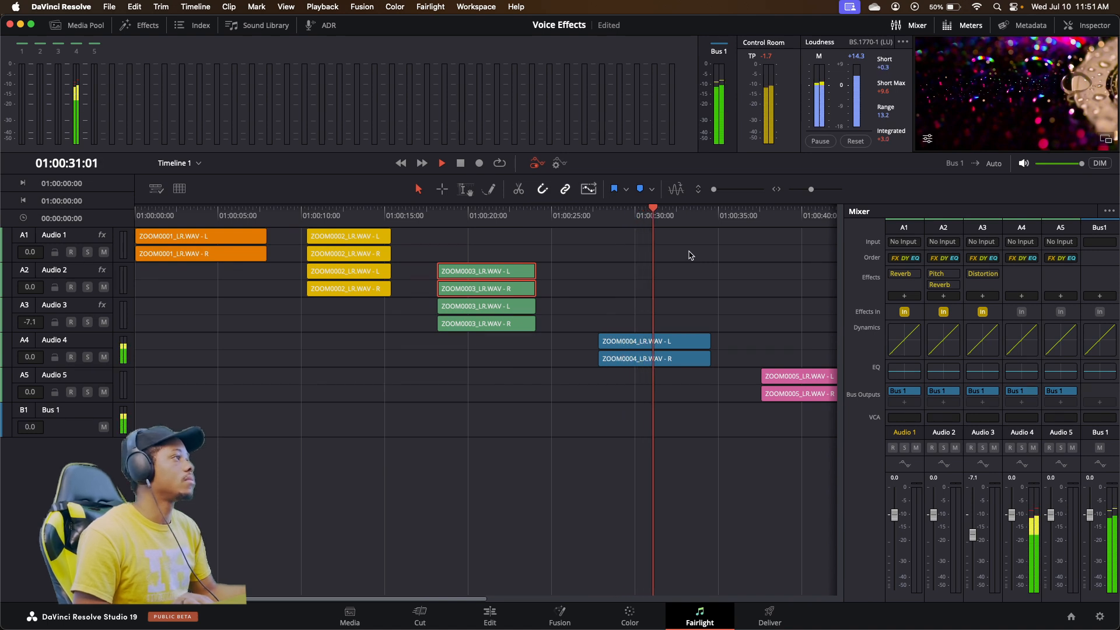
key("space")
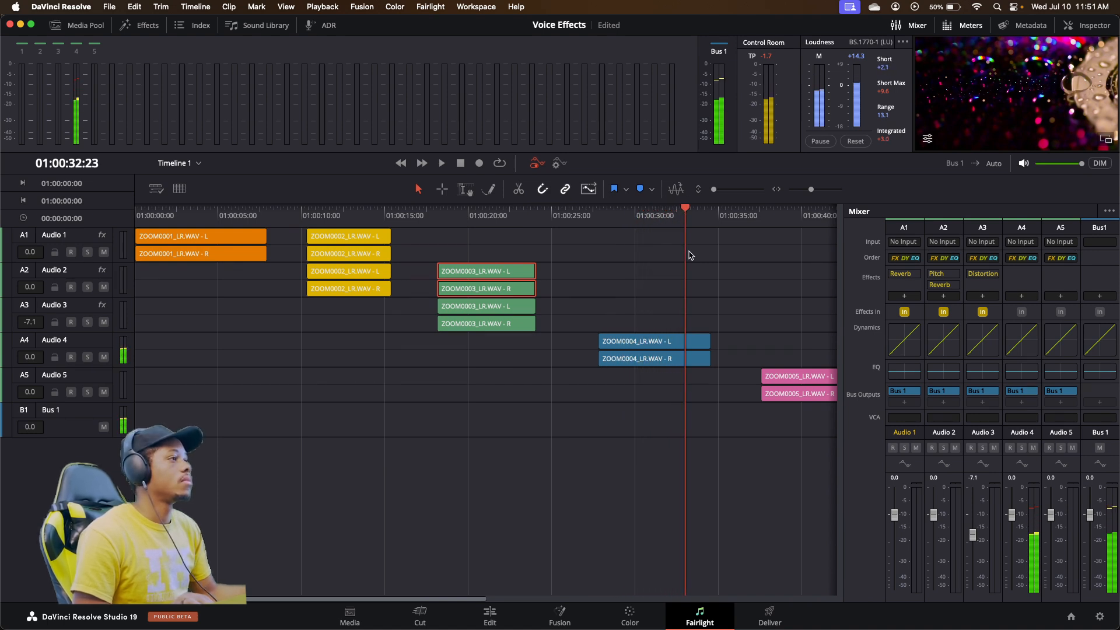
left_click(599, 227)
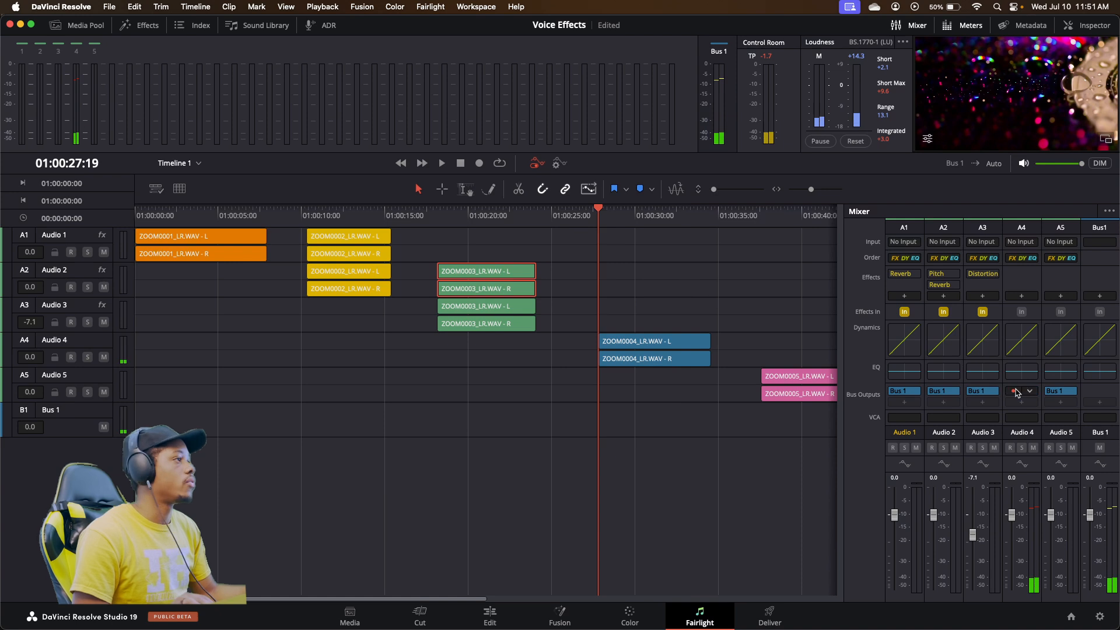
- Add the Stereo Width effect to Audio 4 and move its window clear of the Audio 4 clip
left_click(1022, 296)
mouse_move(1065, 334)
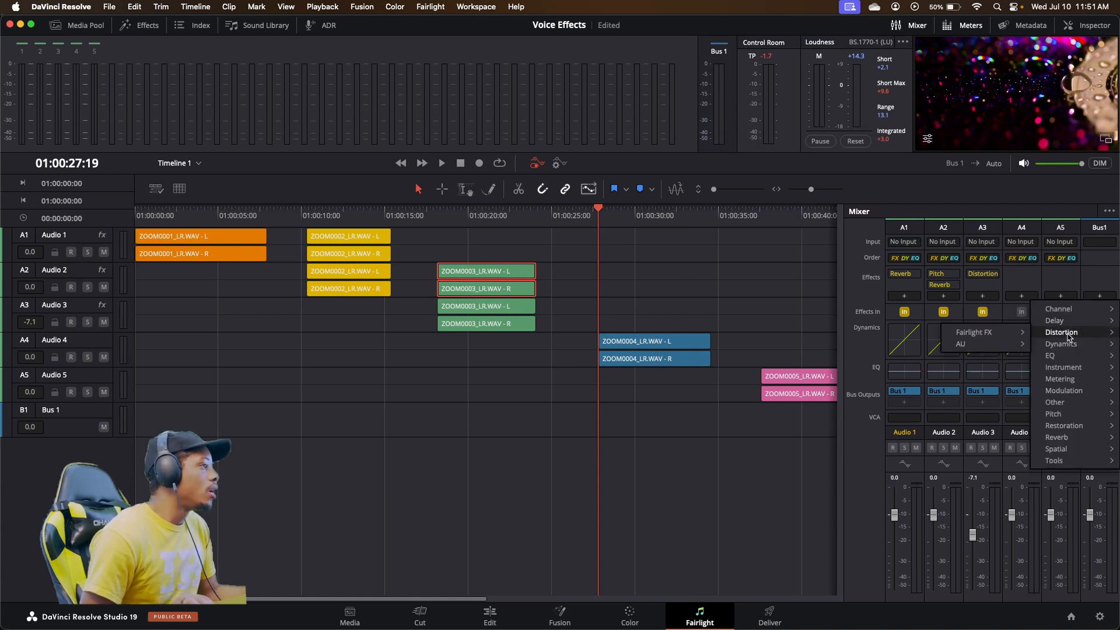
mouse_move(1068, 362)
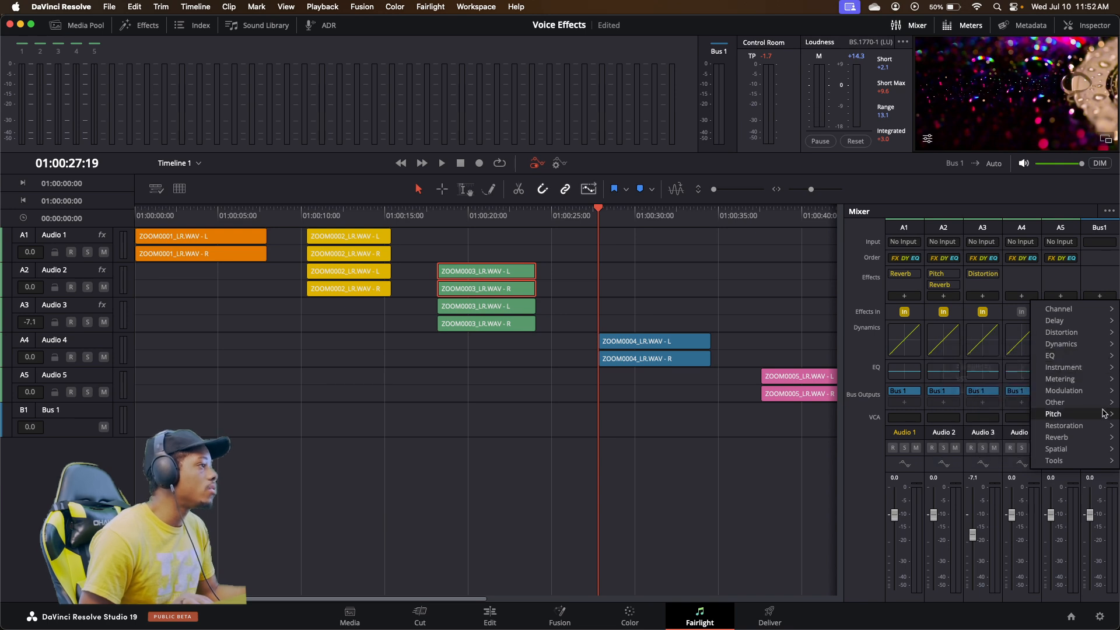
mouse_move(1100, 396)
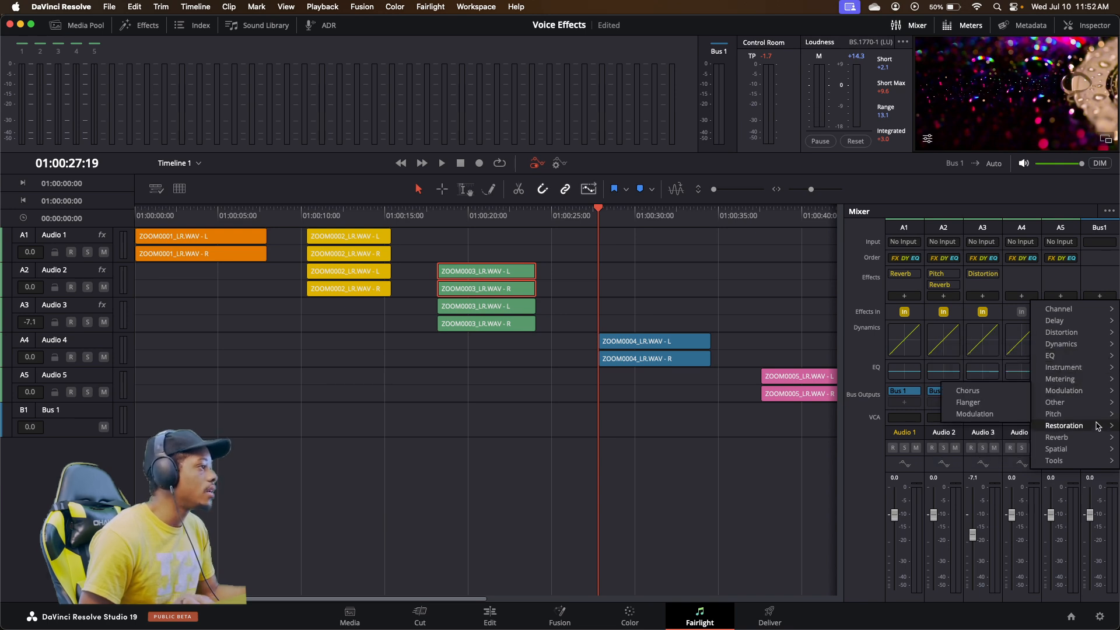
mouse_move(1089, 452)
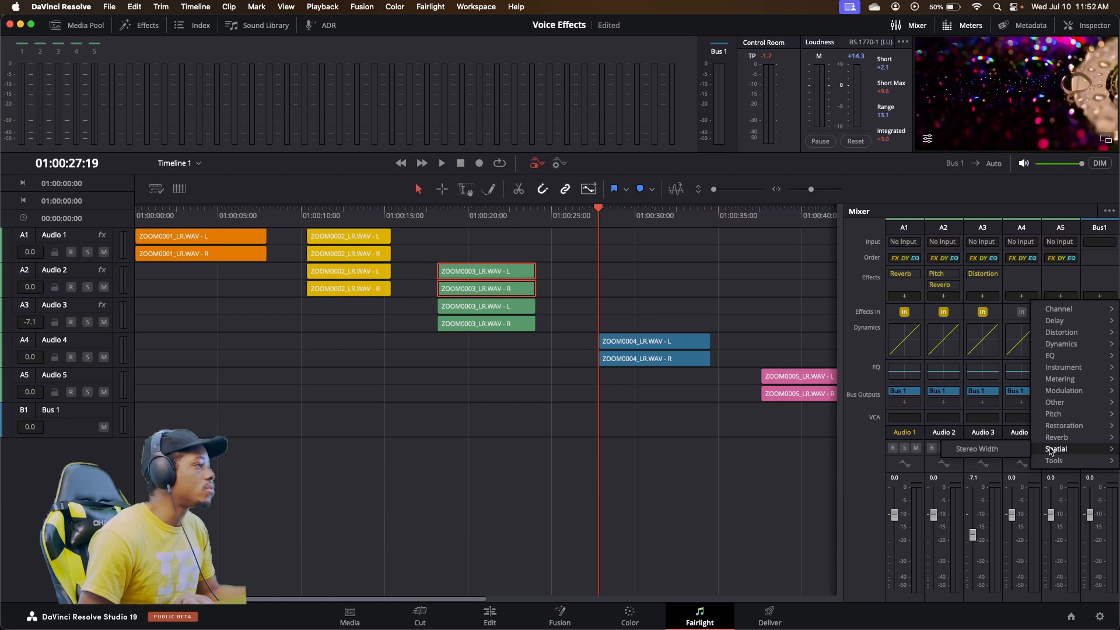
left_click(1016, 450)
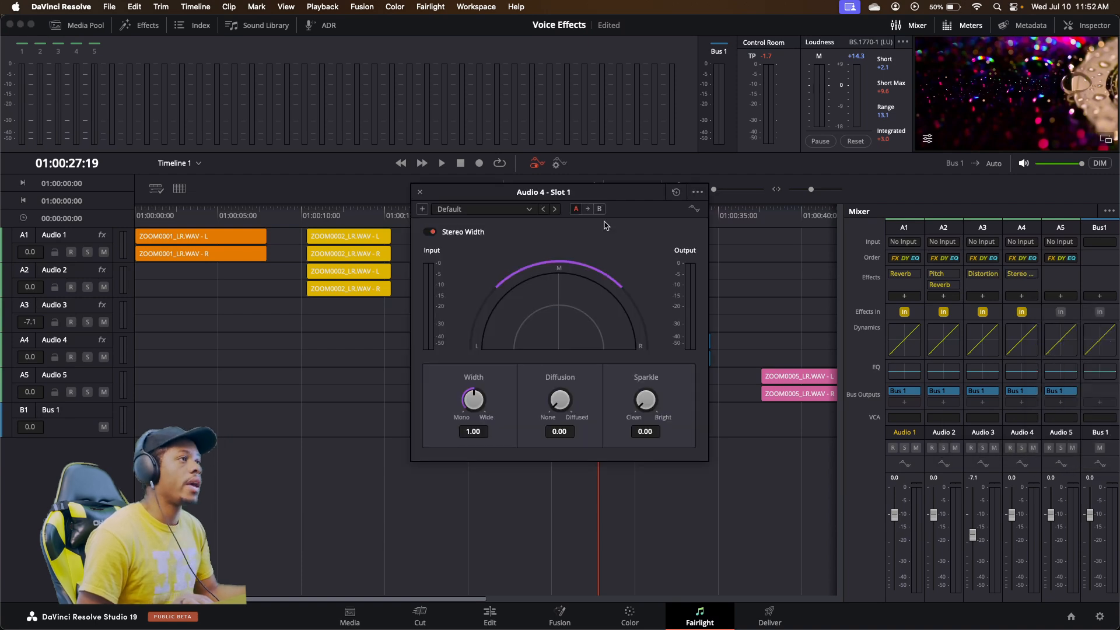
left_click_drag(577, 196, 400, 285)
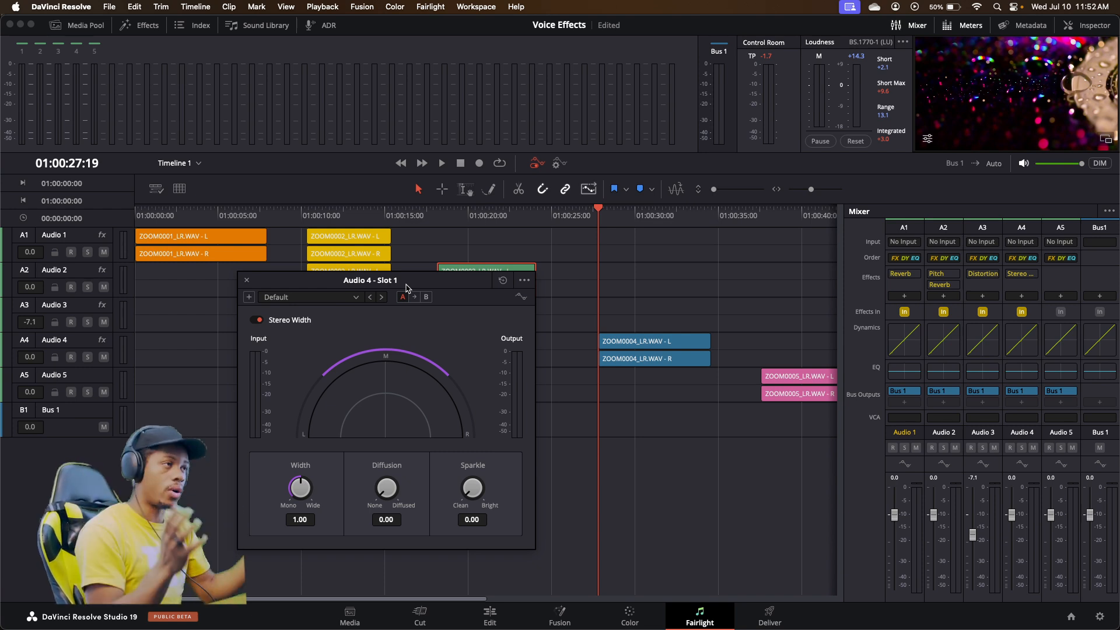
- Review the Stereo Width presets without choosing one, and play the Audio 4 clip with the Default settings
left_click(343, 298)
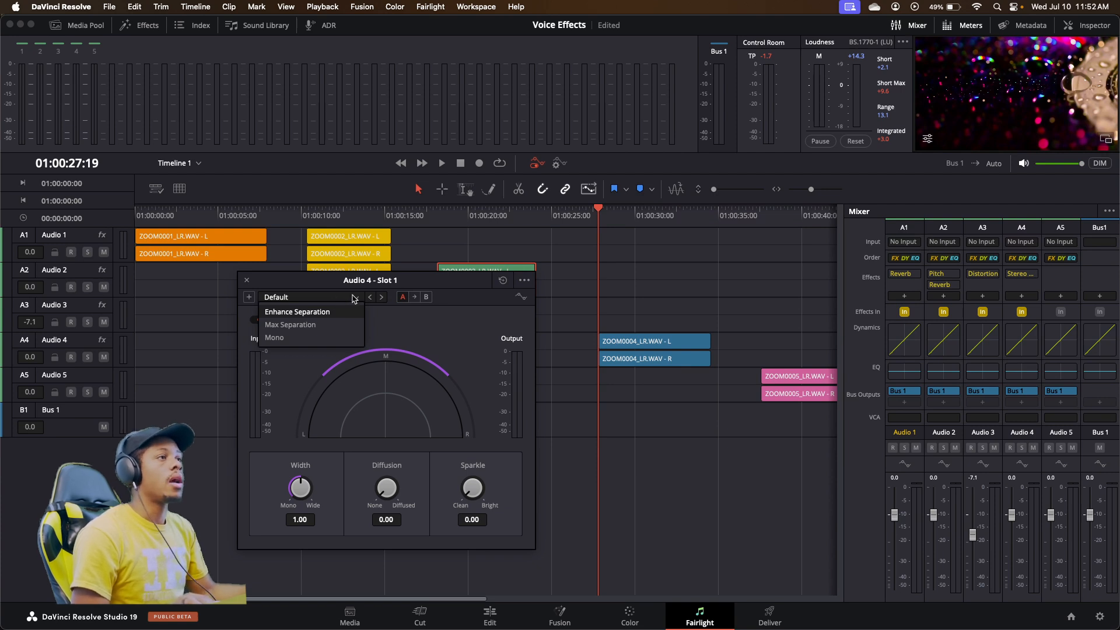
left_click(386, 277)
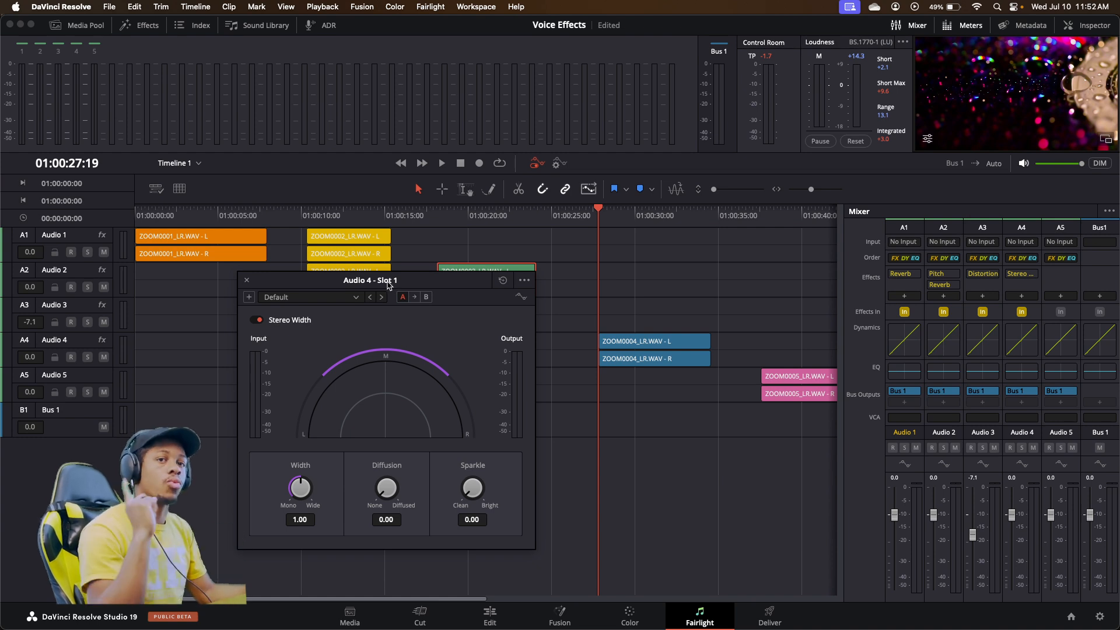
left_click_drag(389, 285, 426, 296)
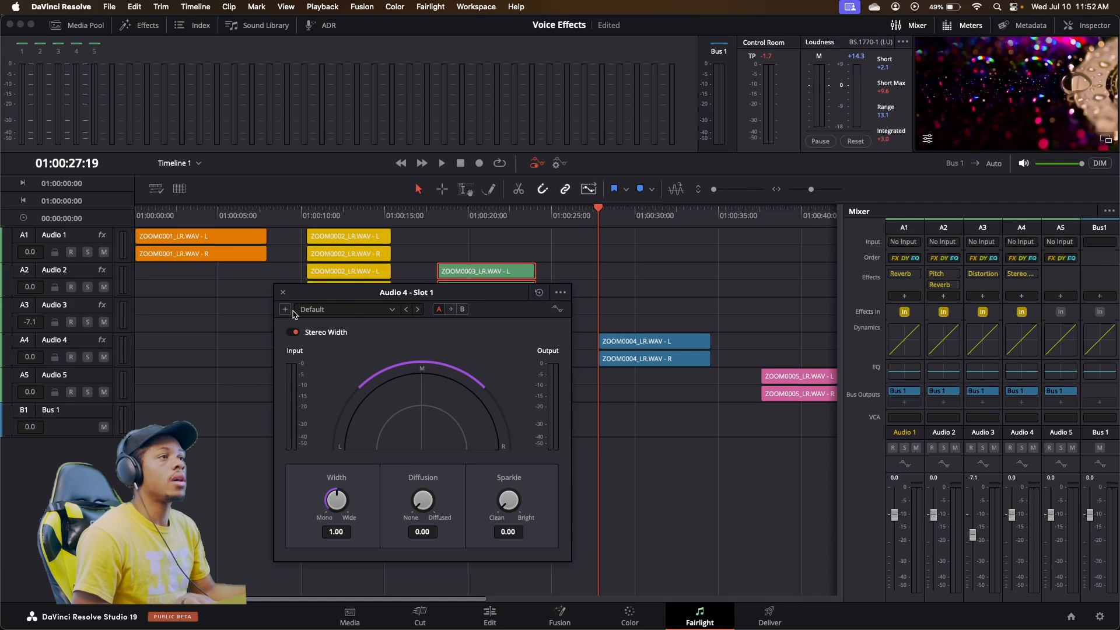
key("space")
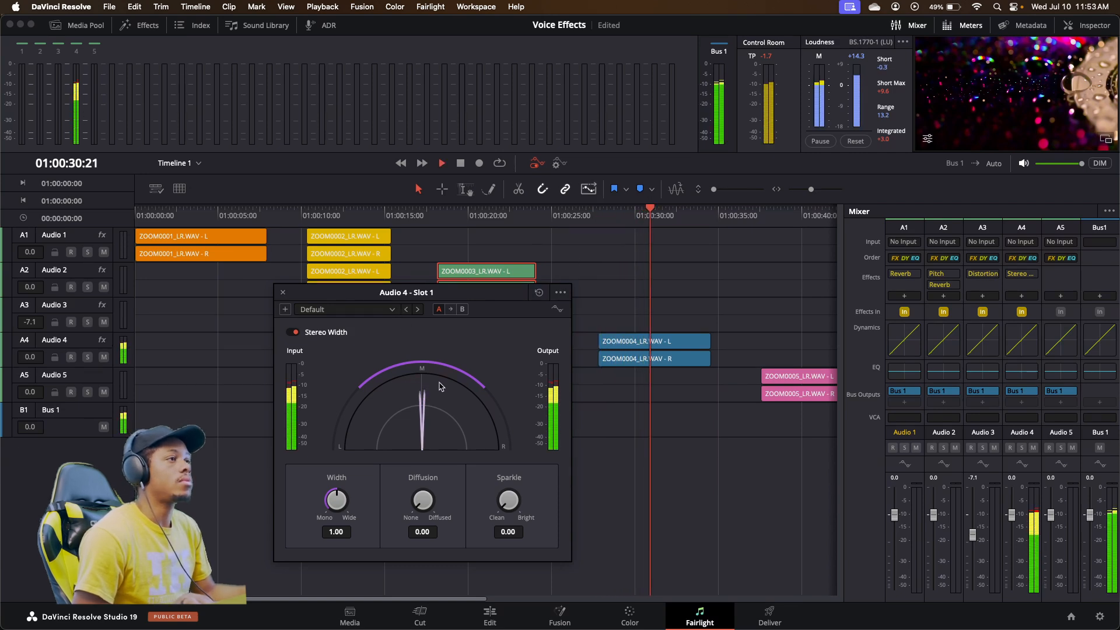
key("space")
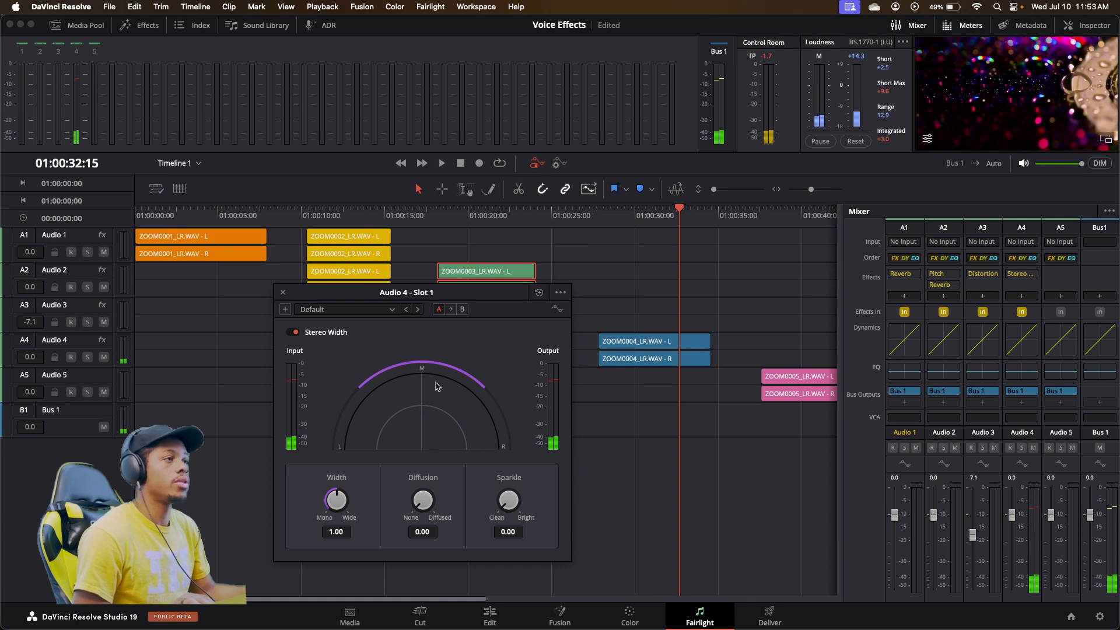
- Apply the Max Separation preset to the Audio 4 Stereo Width and play the clip from its start
left_click(380, 311)
left_click(361, 337)
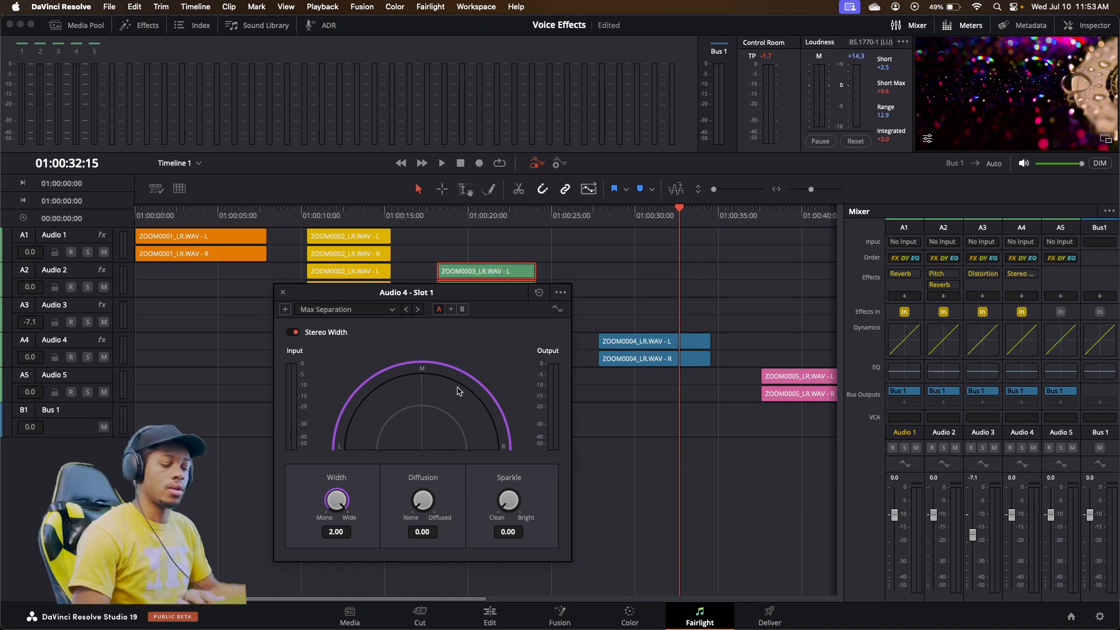
left_click(608, 218)
key("space")
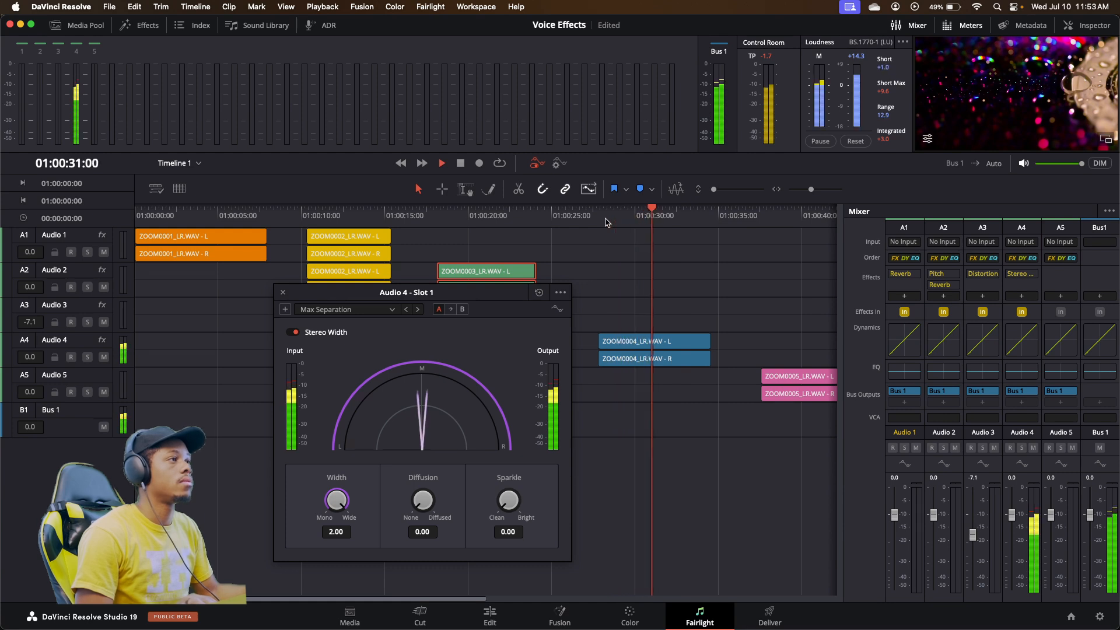
left_click(599, 217)
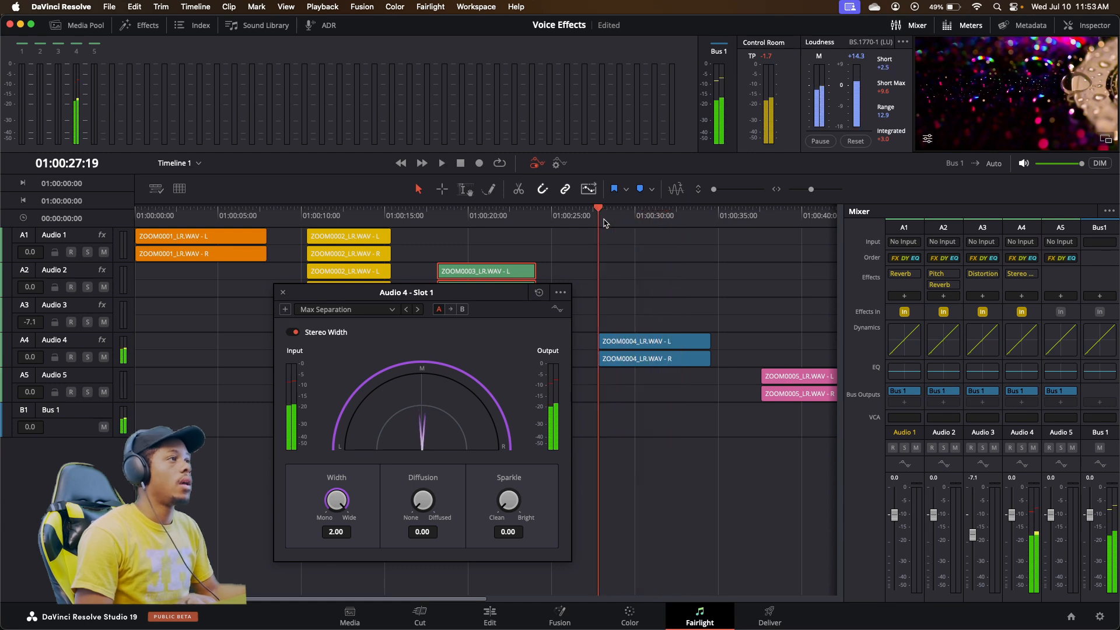
- Compare the Audio 4 clip from its start, first with Stereo Width bypassed and again with it enabled
left_click(292, 332)
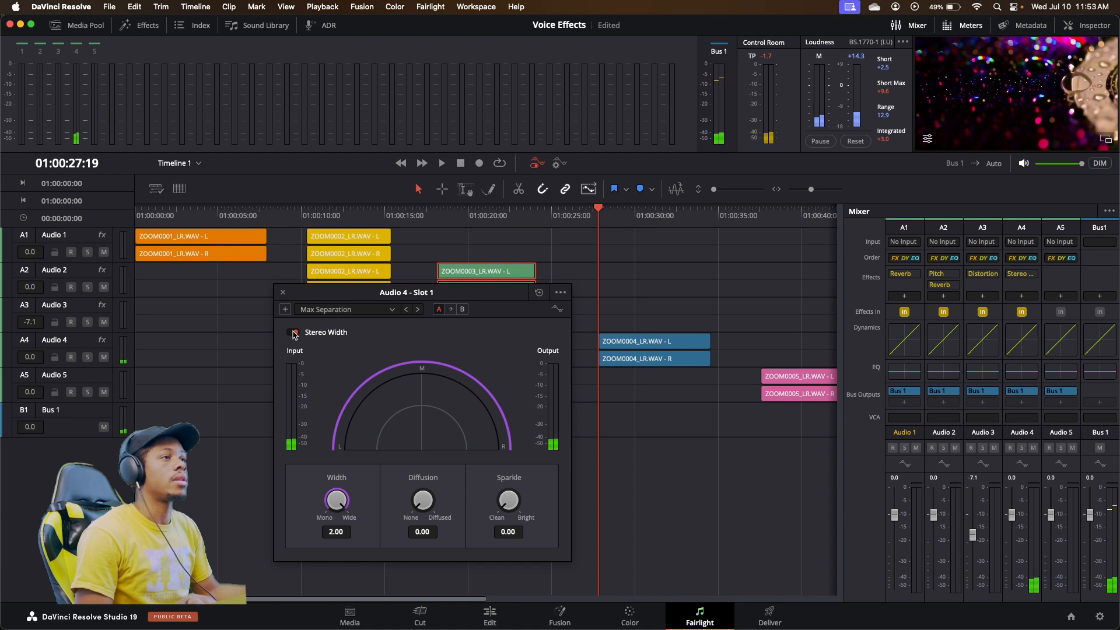
key("space")
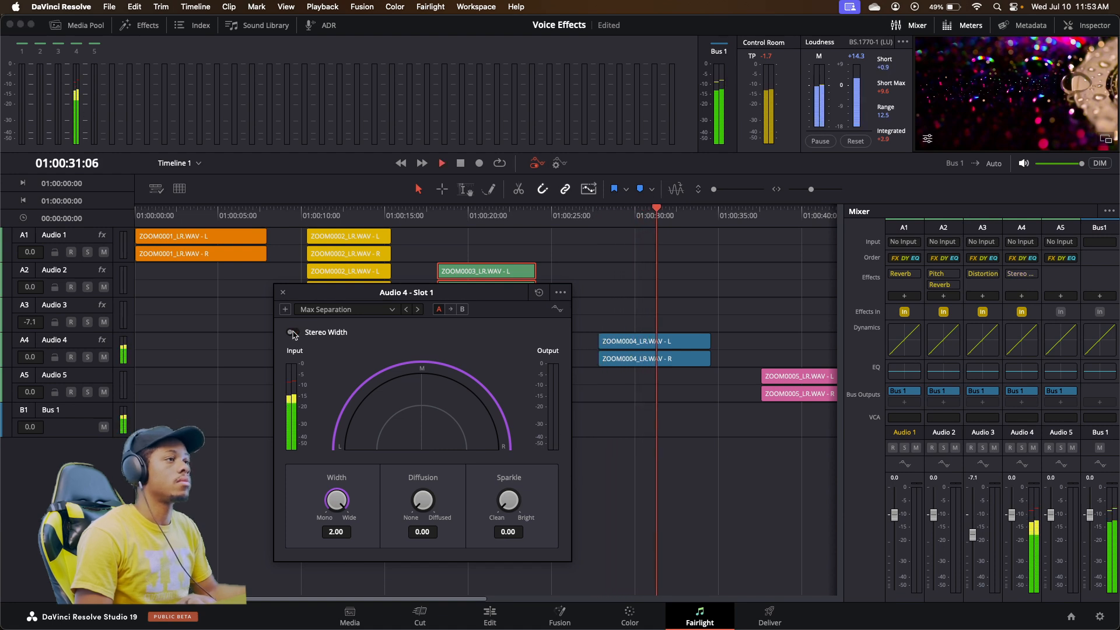
key("space")
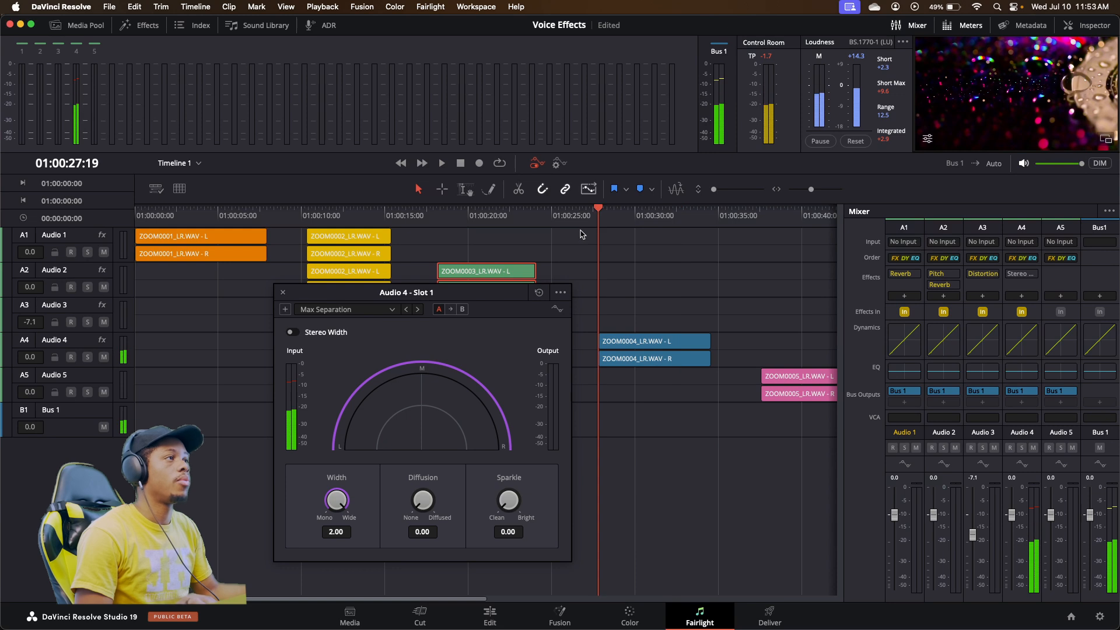
left_click(293, 332)
key("space")
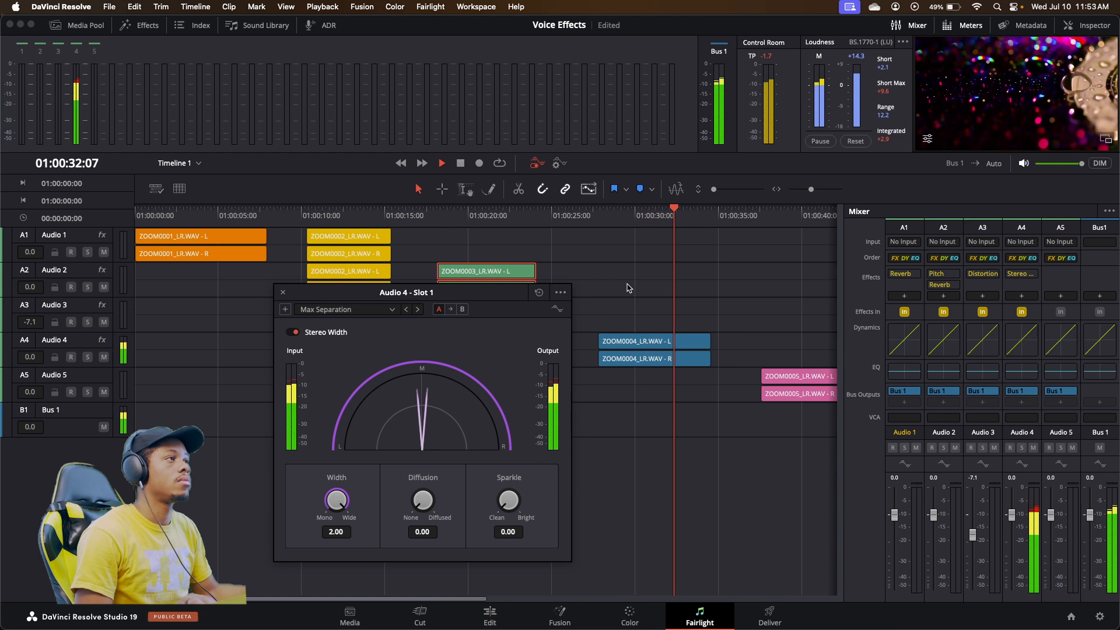
key("space")
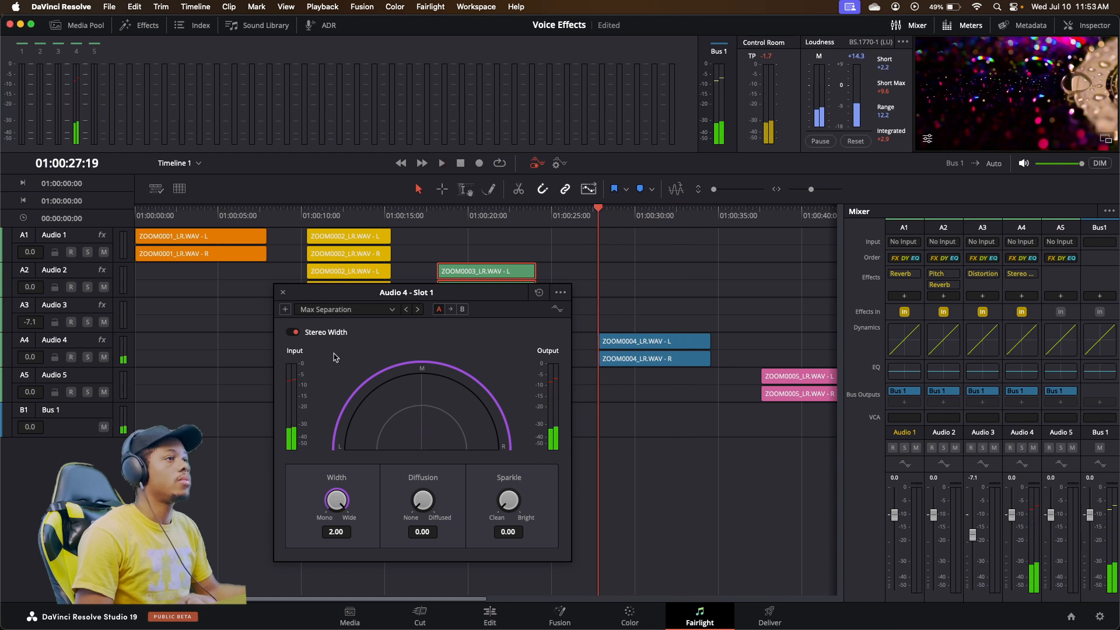
- Play the Audio 4 clip while switching Stereo Width off, on and off again, leaving the effect bypassed
left_click(294, 334)
key("space")
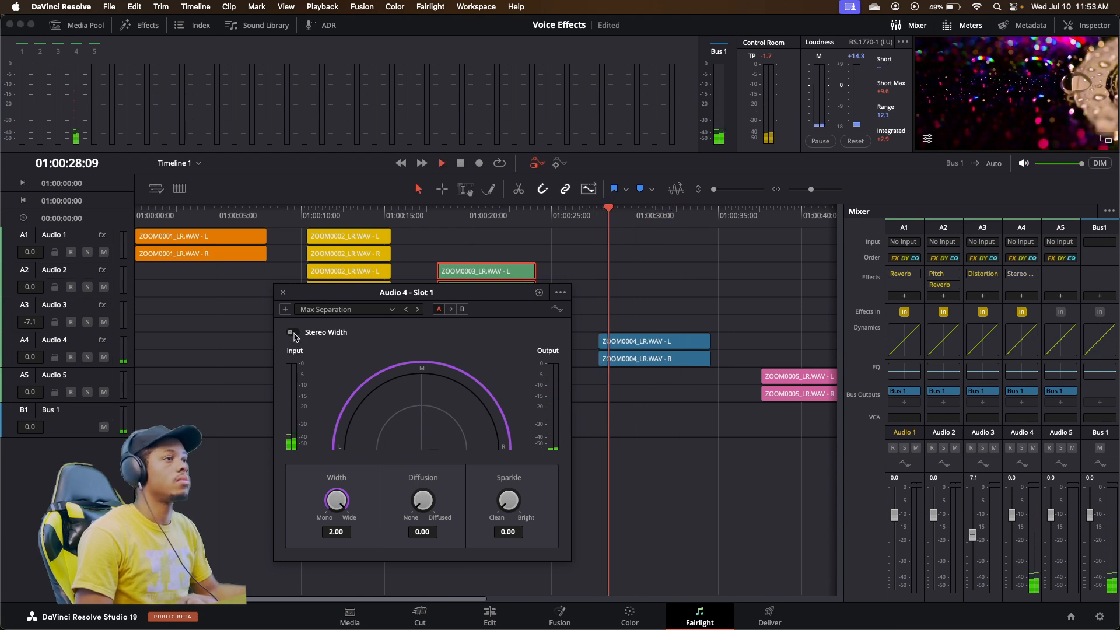
left_click(295, 336)
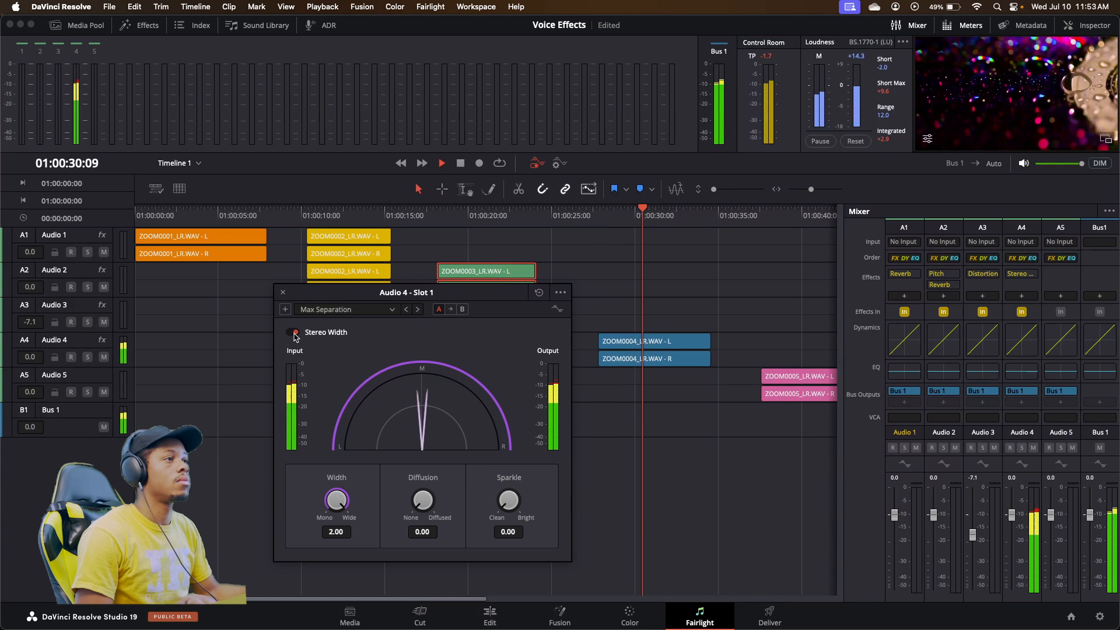
left_click(294, 333)
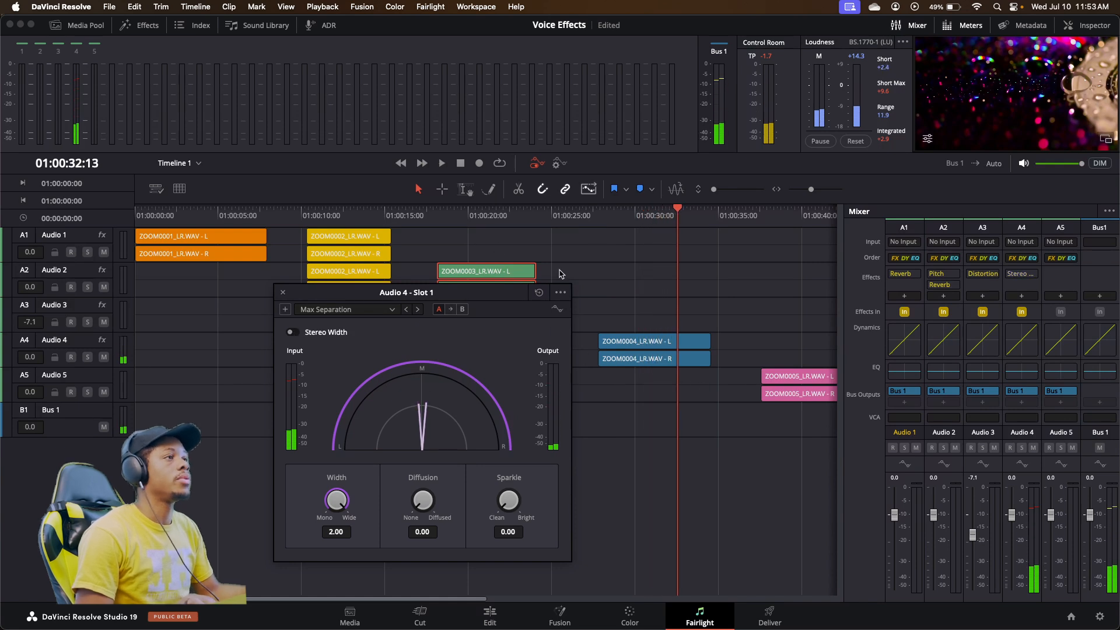
mouse_move(991, 280)
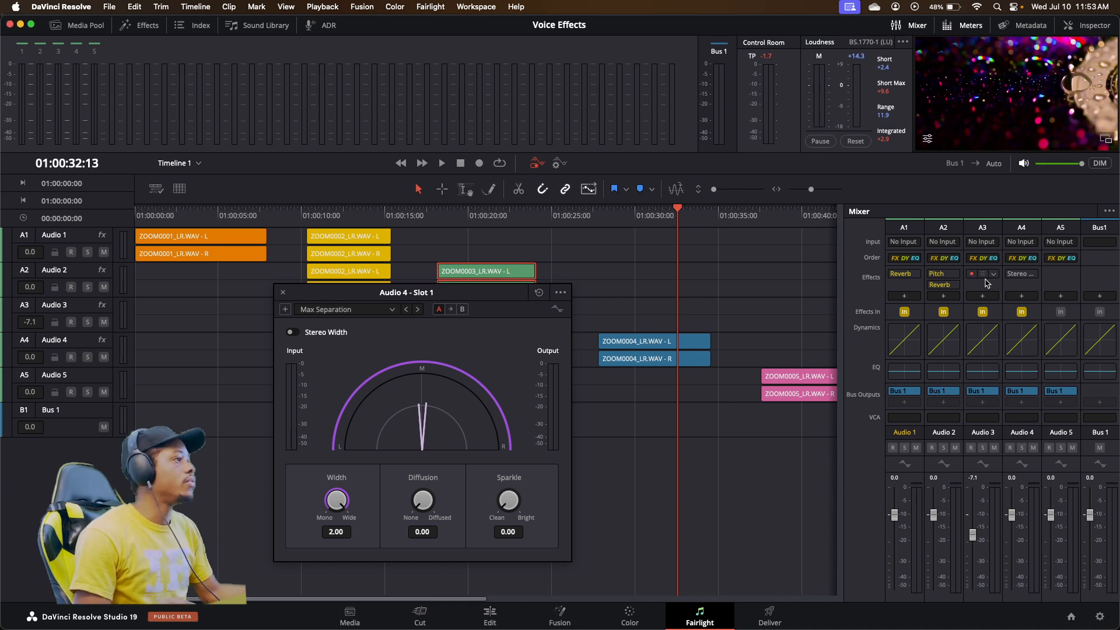
left_click(985, 286)
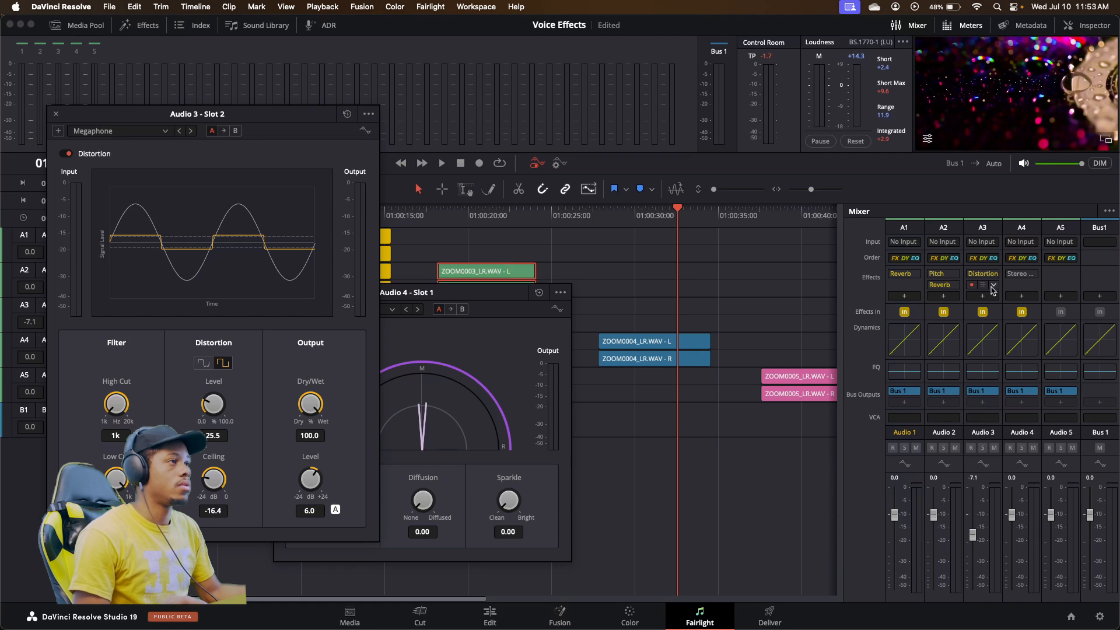
left_click(994, 285)
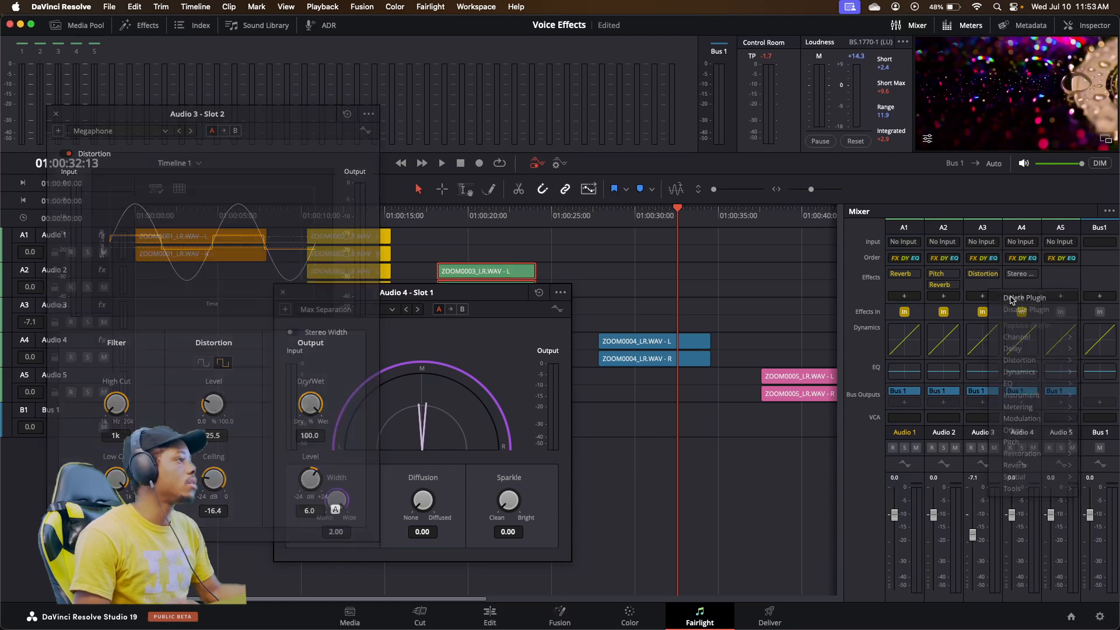
left_click(1013, 298)
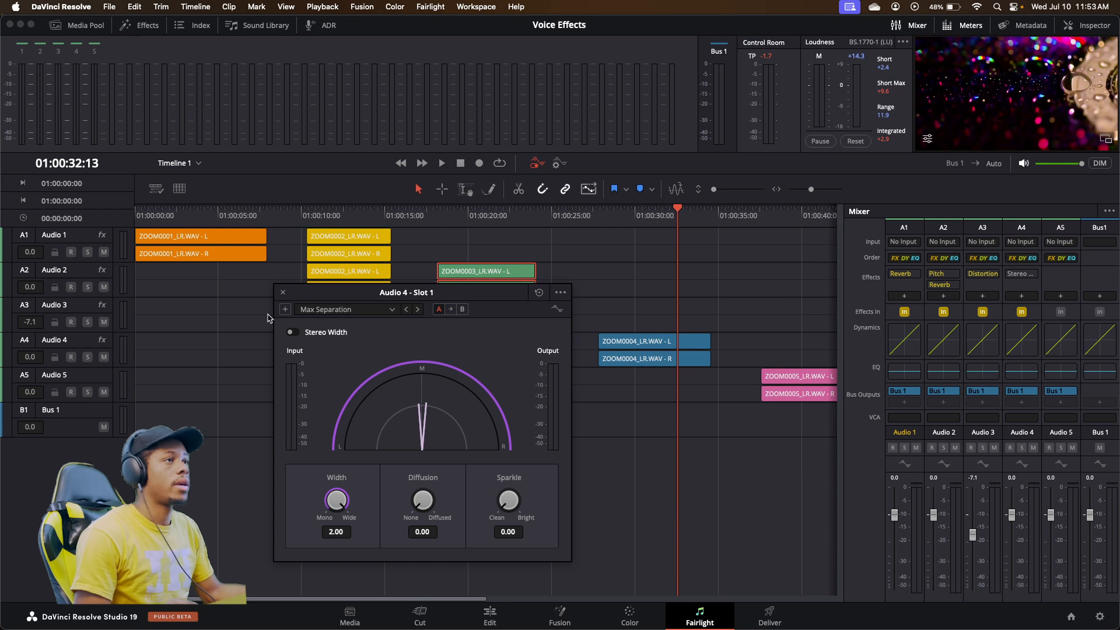
- Enable Stereo Width on Audio 4 and copy the effect to Audio 3 below Distortion
left_click(289, 332)
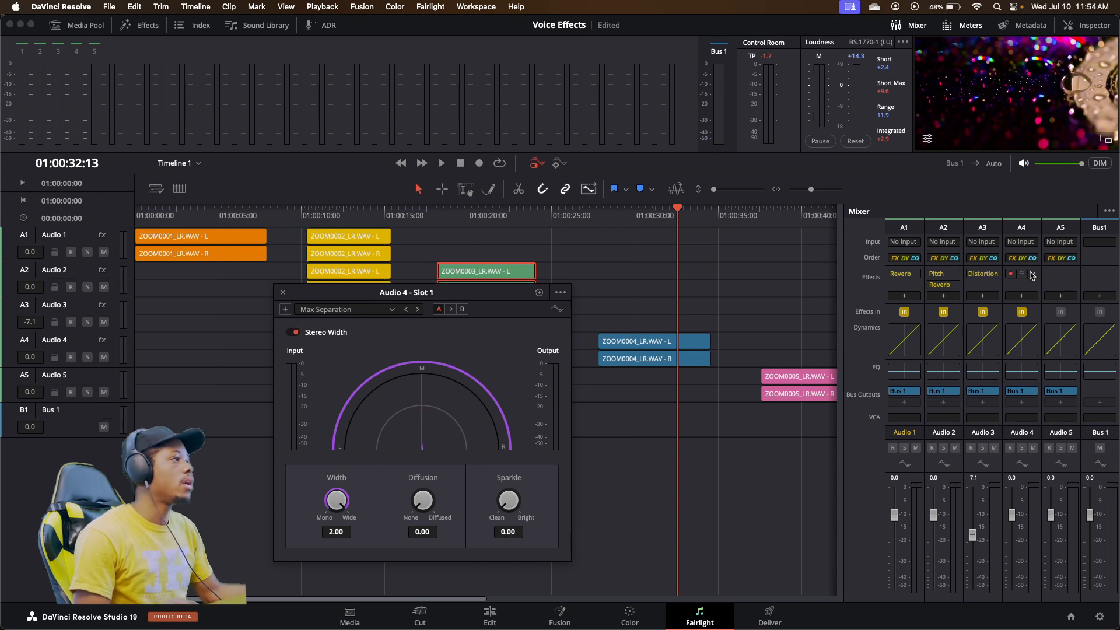
left_click_drag(1024, 279, 982, 285)
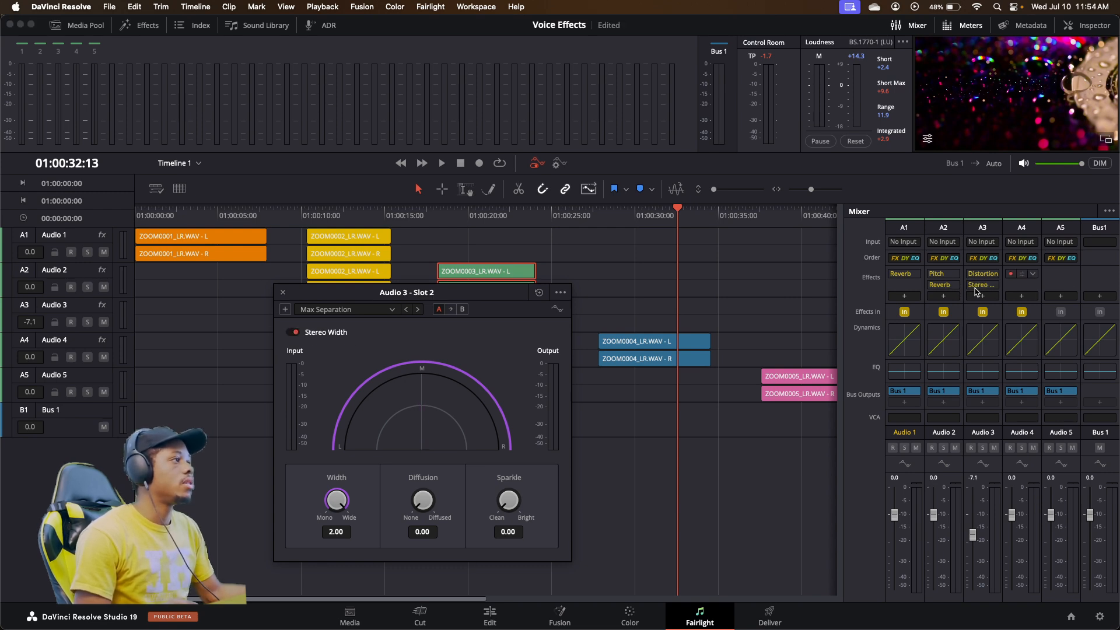
left_click_drag(484, 299, 372, 365)
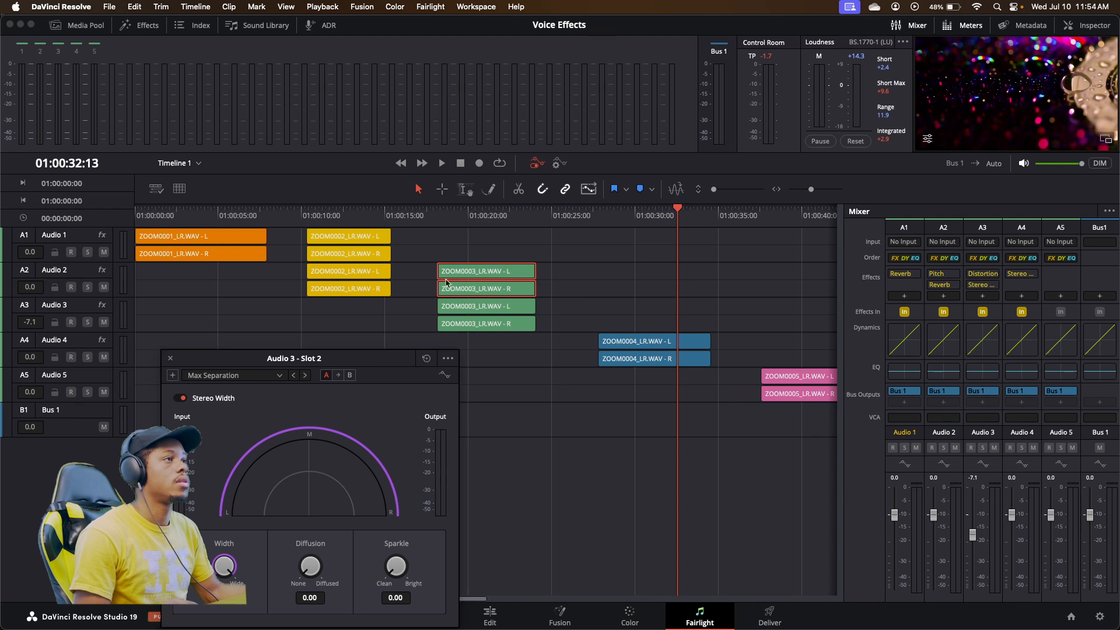
- Delete the ZOOM0003 clip from Audio 2 and play the remaining copy on Audio 3 from its start
key("BackSpace")
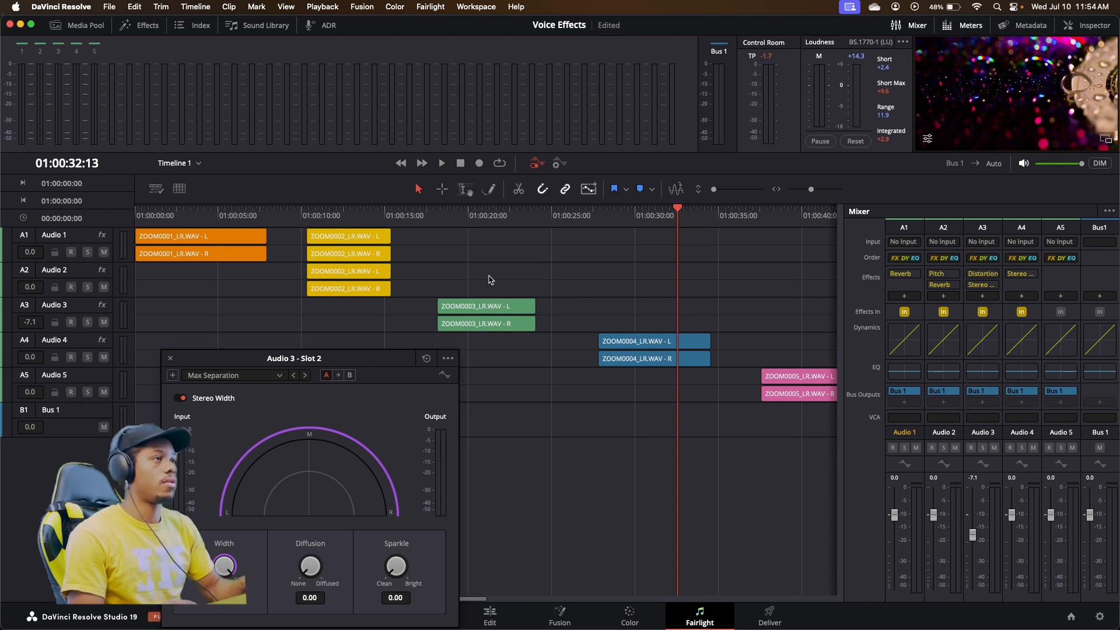
left_click(435, 223)
key("space")
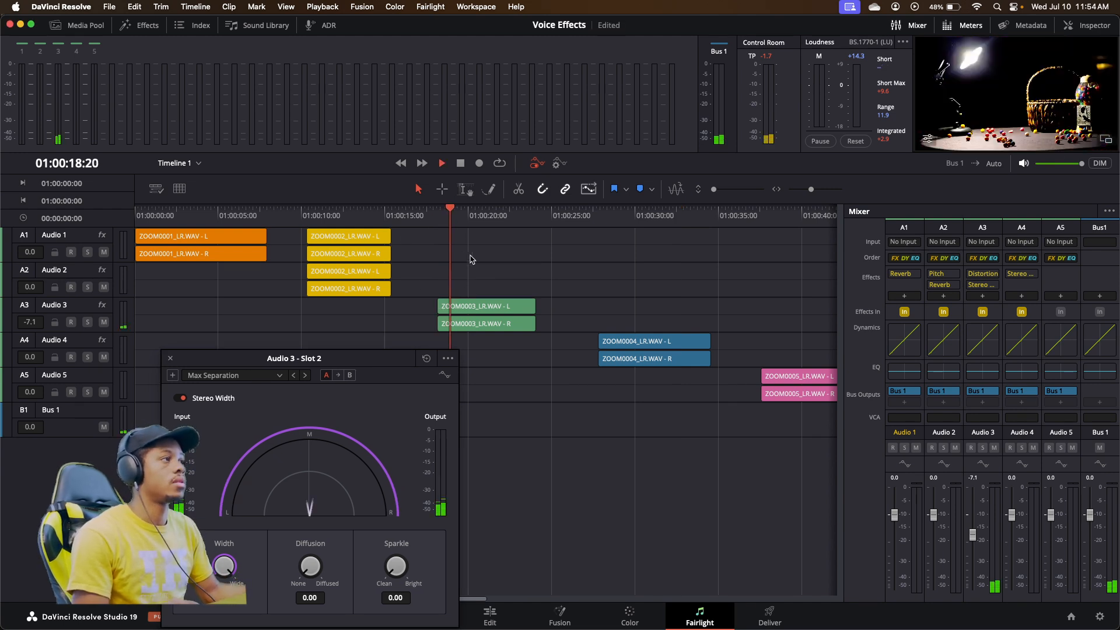
- Play part of the ZOOM0002 clips and move Stereo Width from Audio 4 to Audio 2, between Pitch and Reverb
left_click(336, 216)
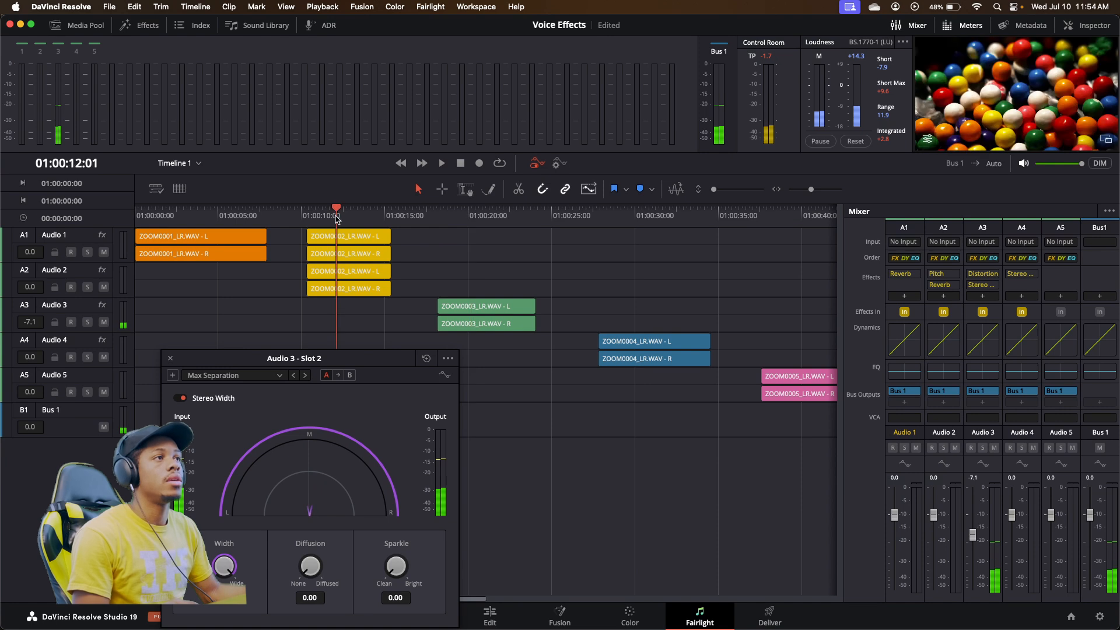
left_click(322, 215)
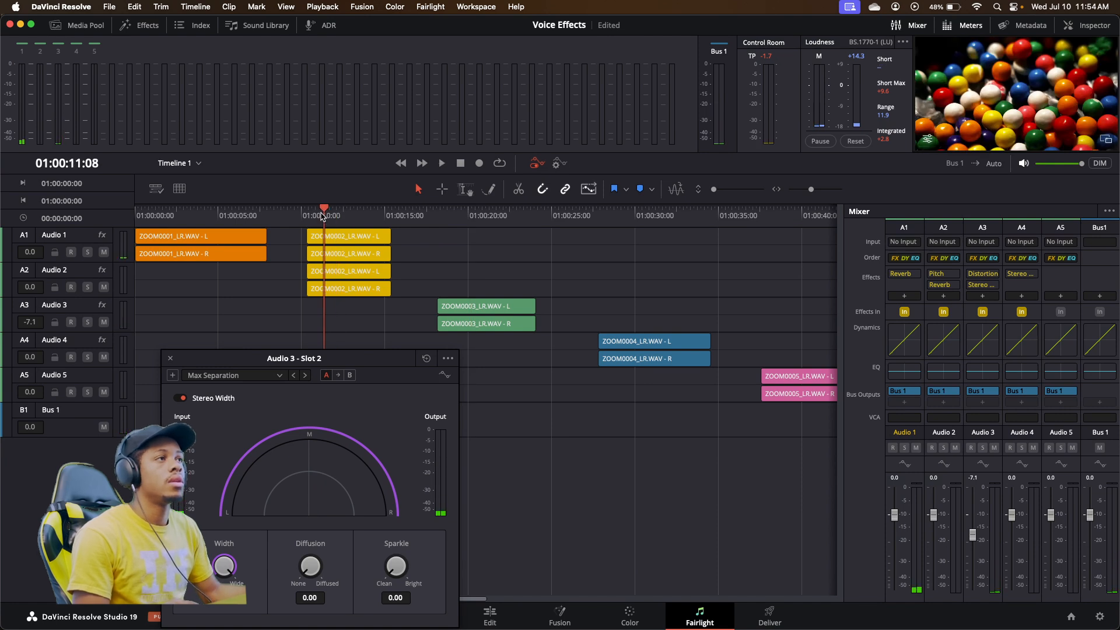
key("space")
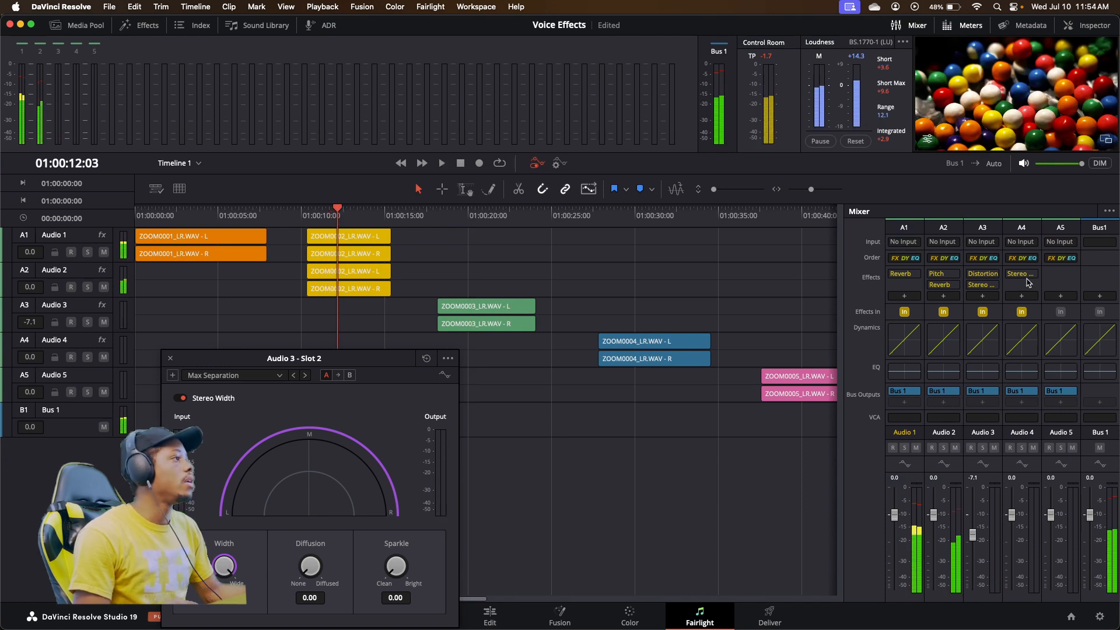
left_click_drag(1023, 276, 943, 284)
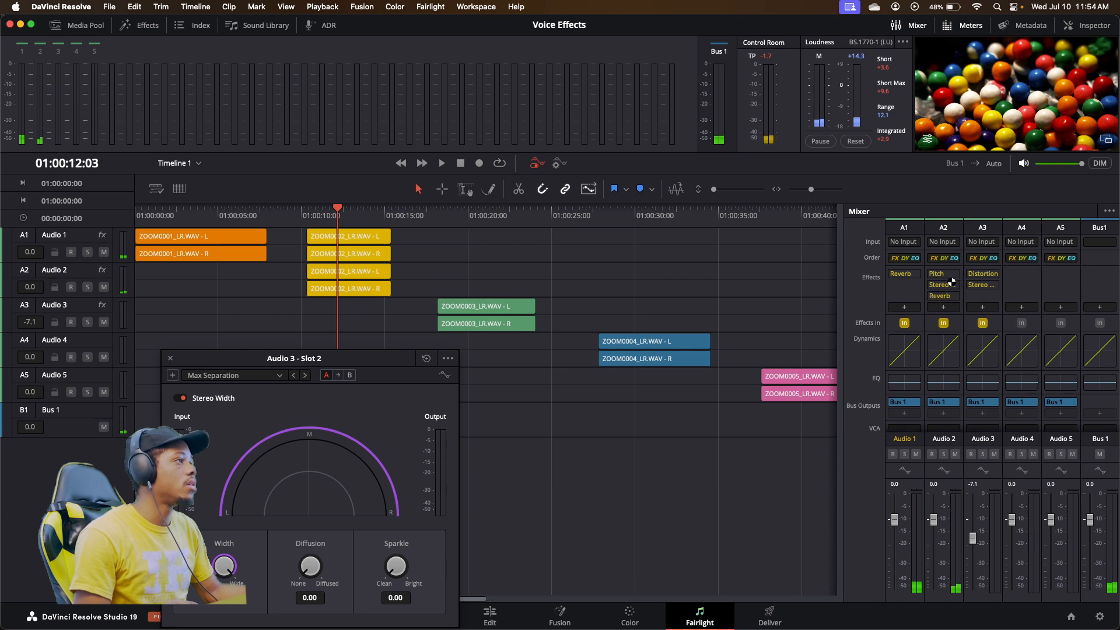
- Mute Audio 1 and play the ZOOM0002 clip on Audio 2 from its start
left_click(103, 252)
left_click(307, 220)
key("space")
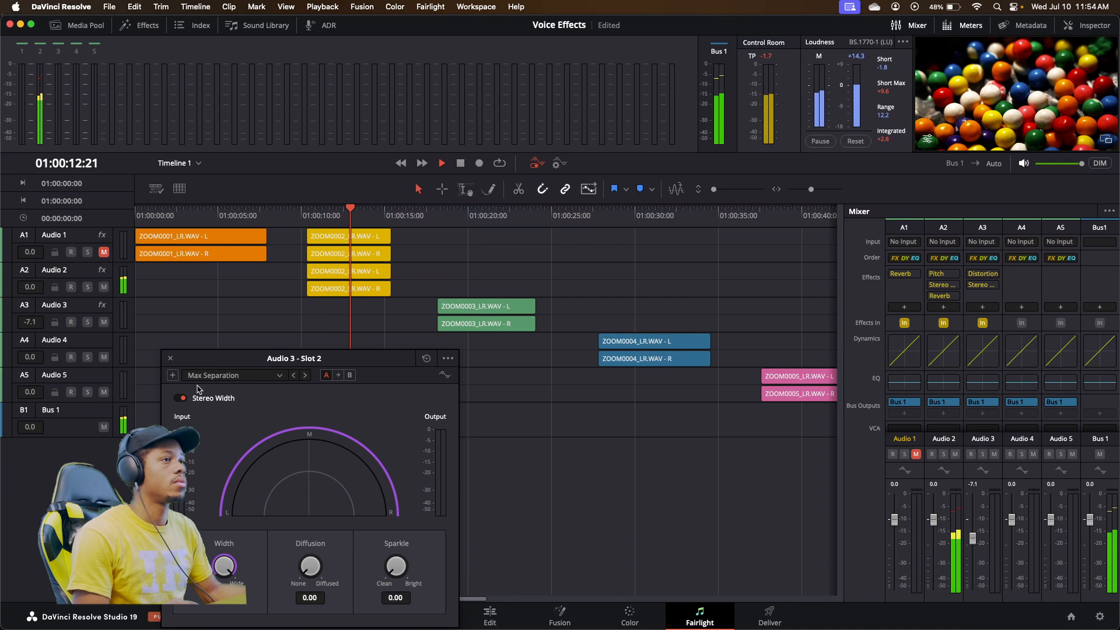
key("space")
- Bypass Stereo Width on Audio 3 and play the ZOOM0002 clip on Audio 2 again
left_click(181, 399)
key("space")
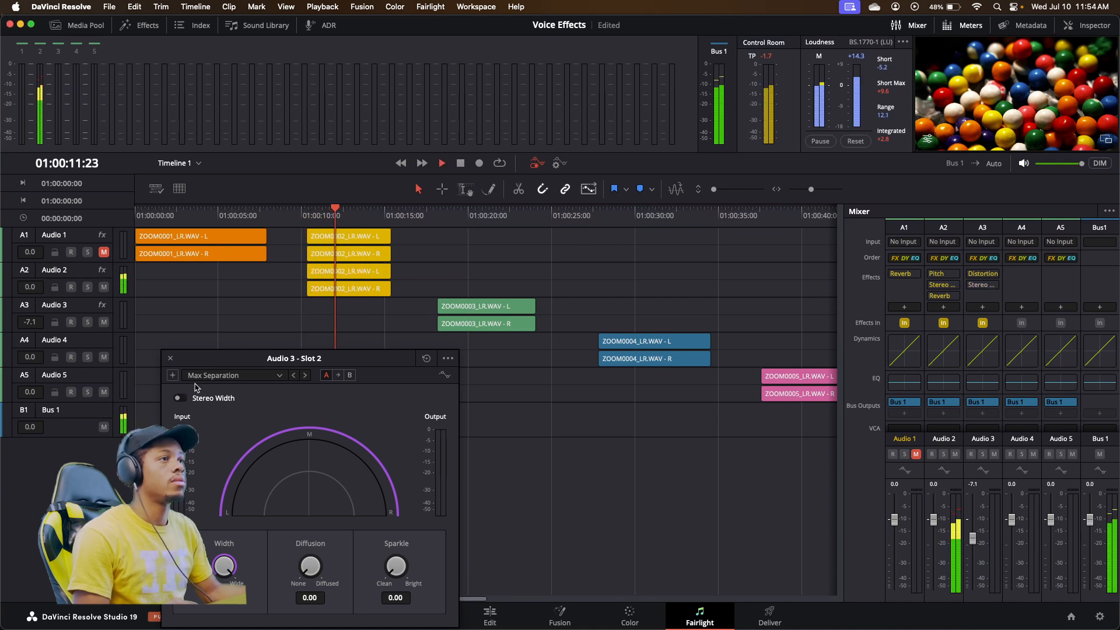
key("space")
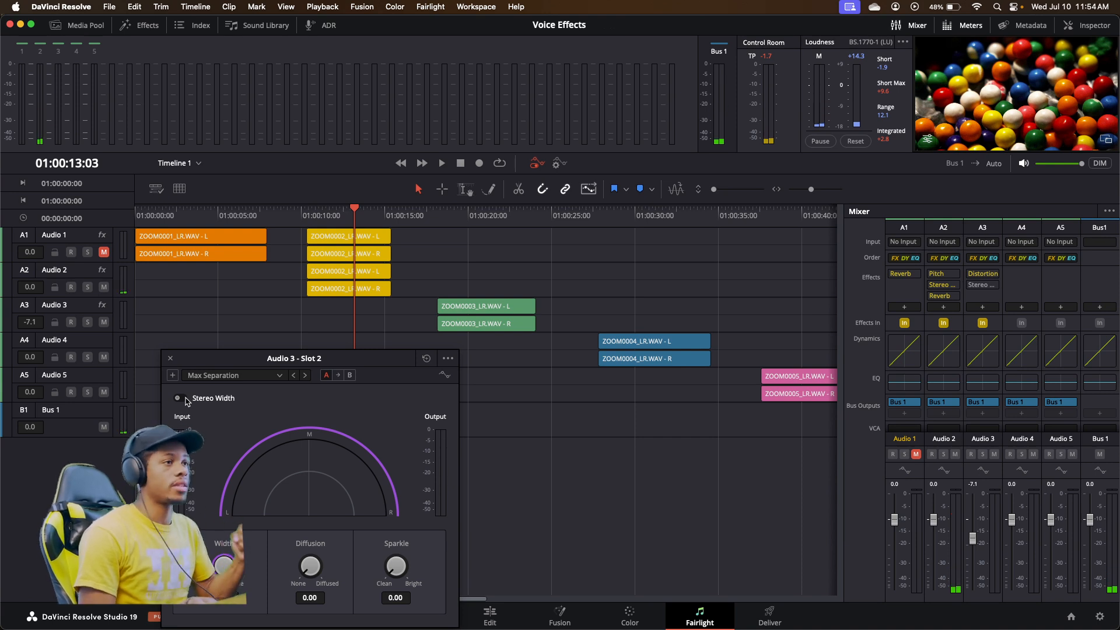
- Place the playhead within the Audio 4 clip, apply the Mono preset to the Audio 3 Stereo Width and close its window
left_click(500, 217)
left_click(646, 230)
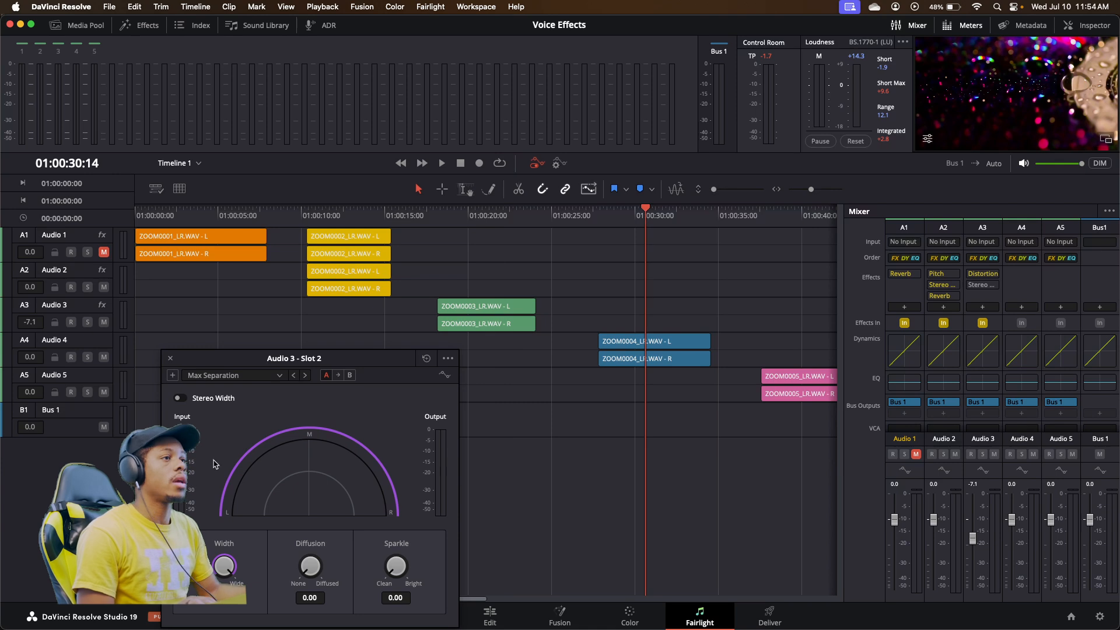
left_click(245, 376)
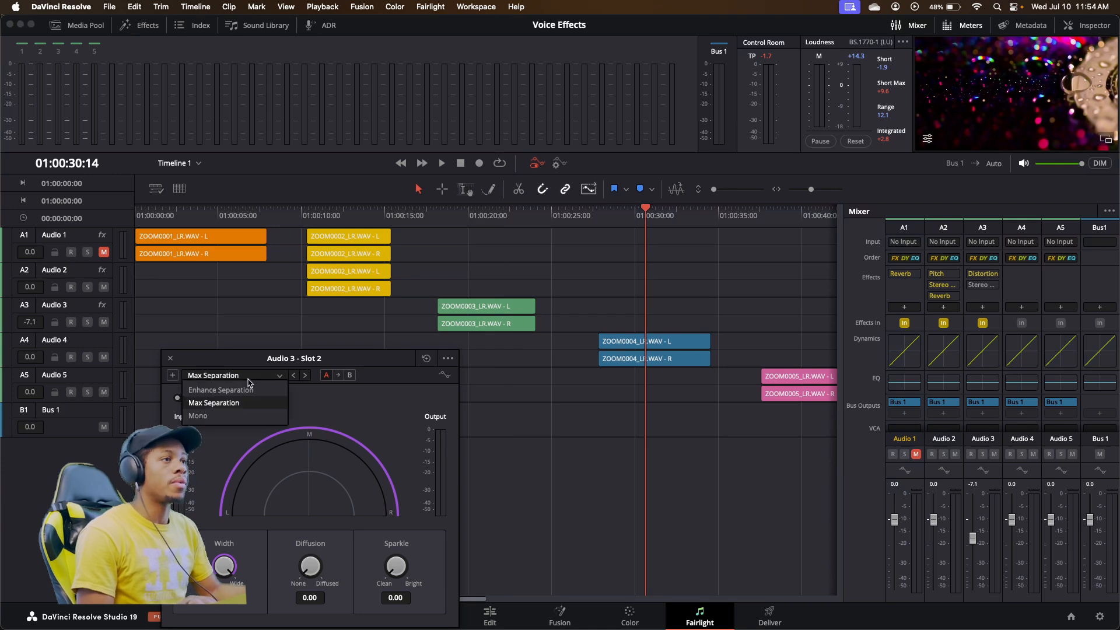
left_click(233, 416)
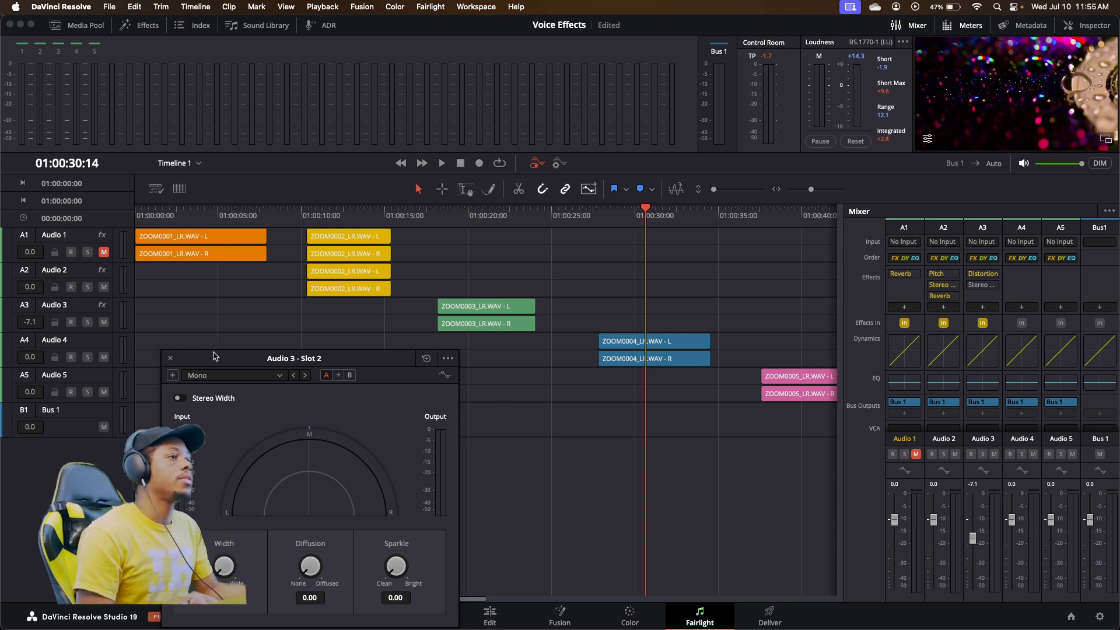
left_click(169, 359)
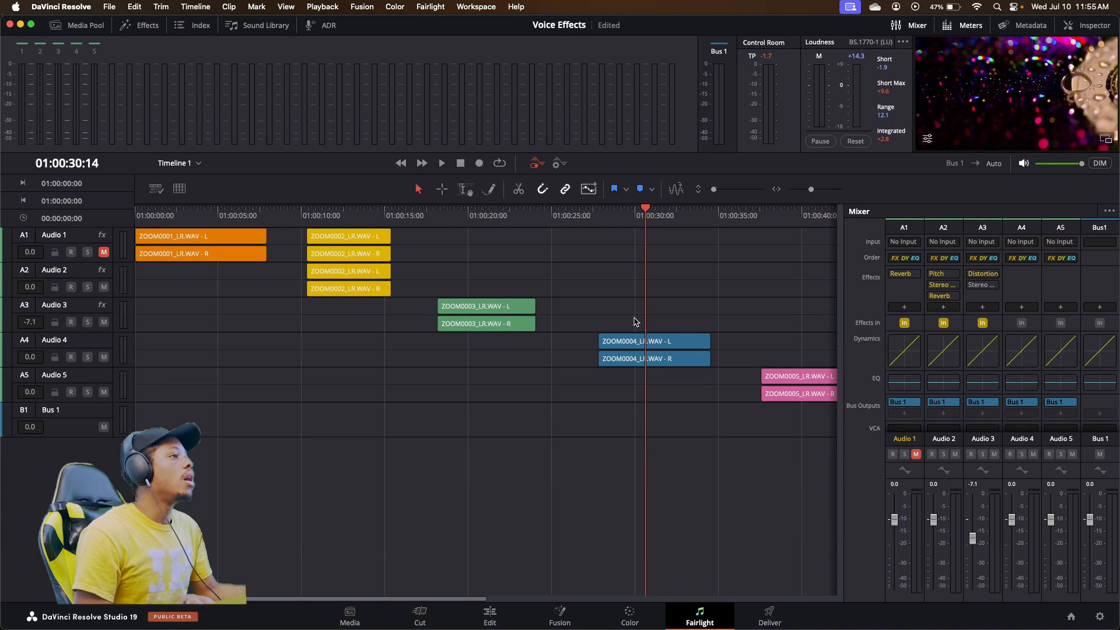
- Play the Audio 5 clip from its start without effects and return the playhead to the clip's beginning
key("super+minus")
key("super+minus")
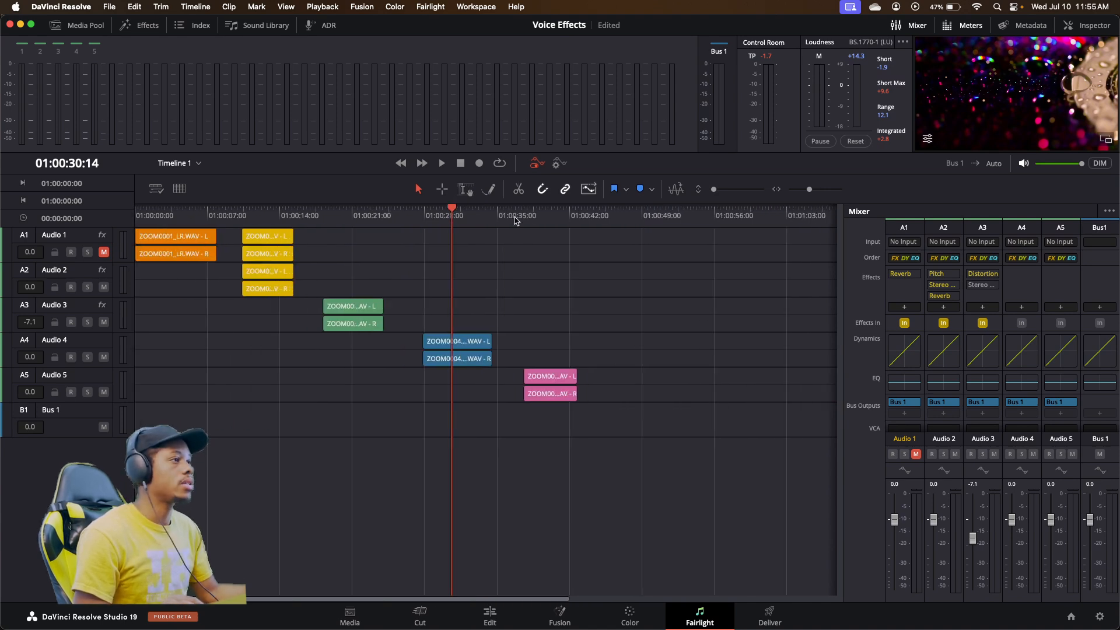
left_click(527, 214)
key("space")
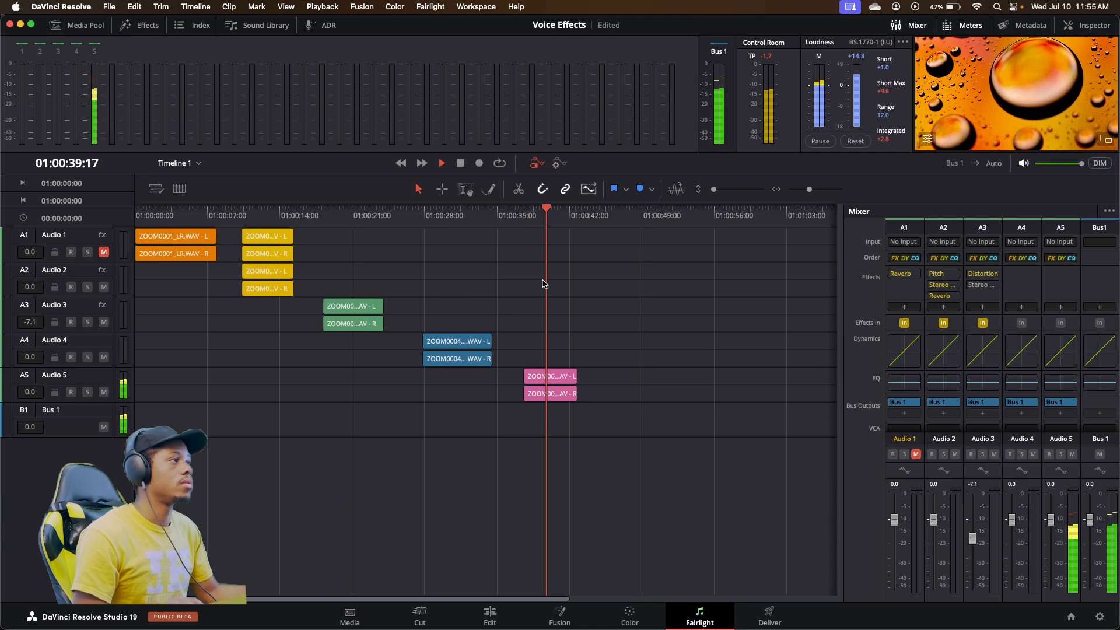
key("space")
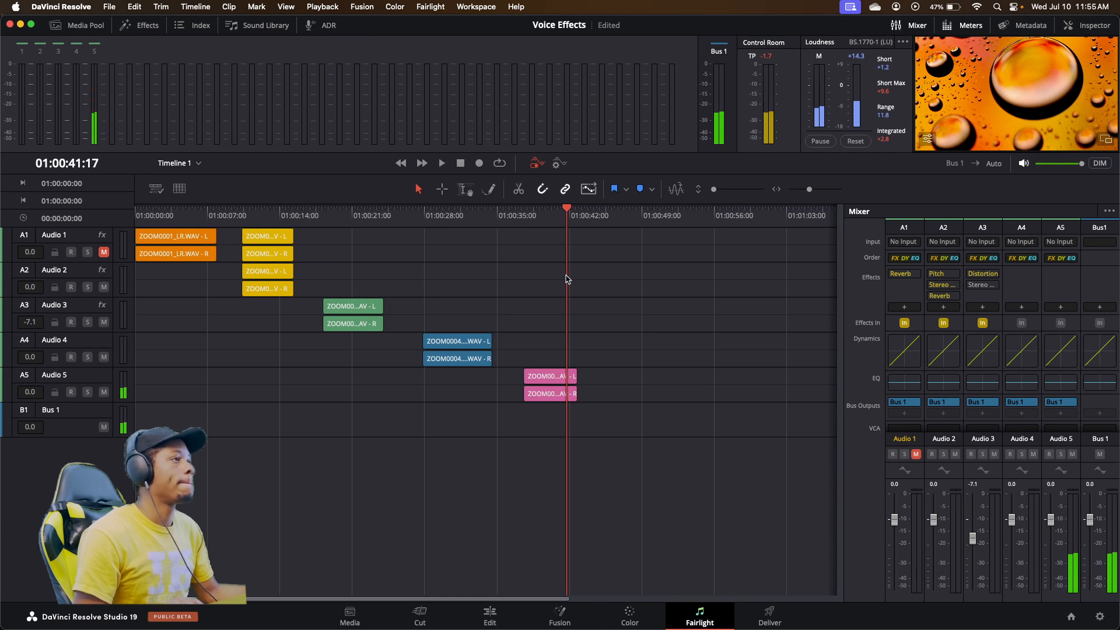
left_click(528, 216)
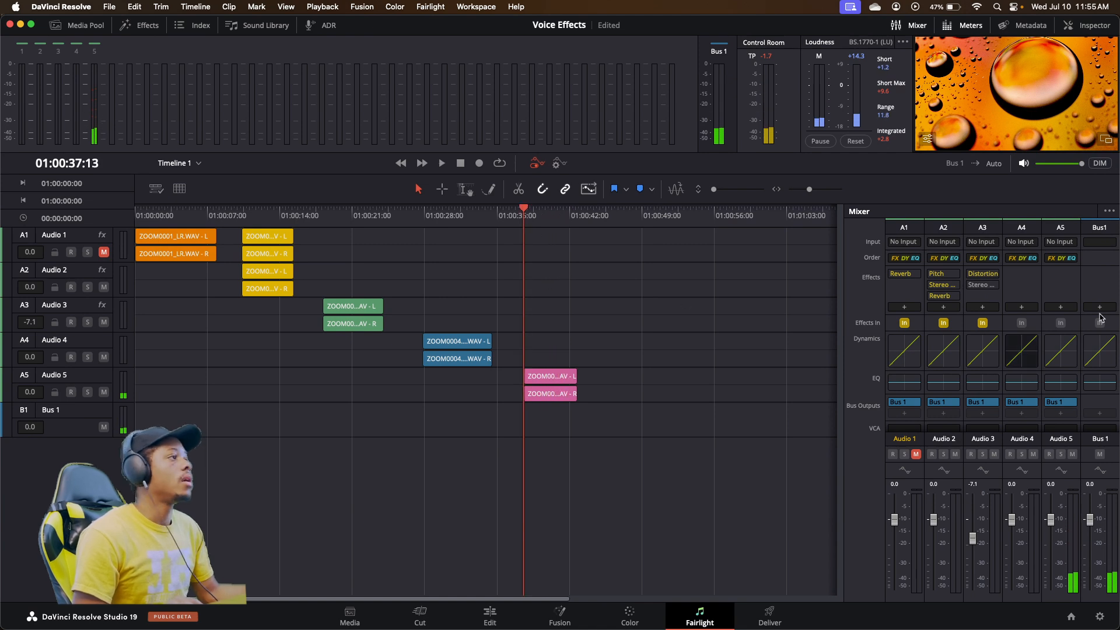
left_click(1055, 308)
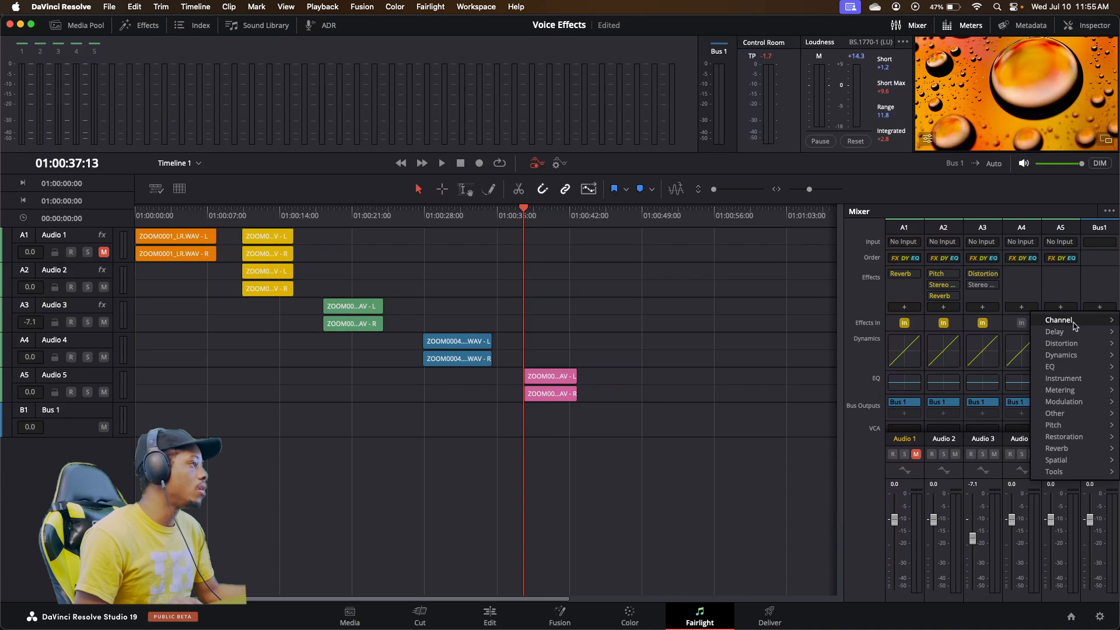
mouse_move(1075, 325)
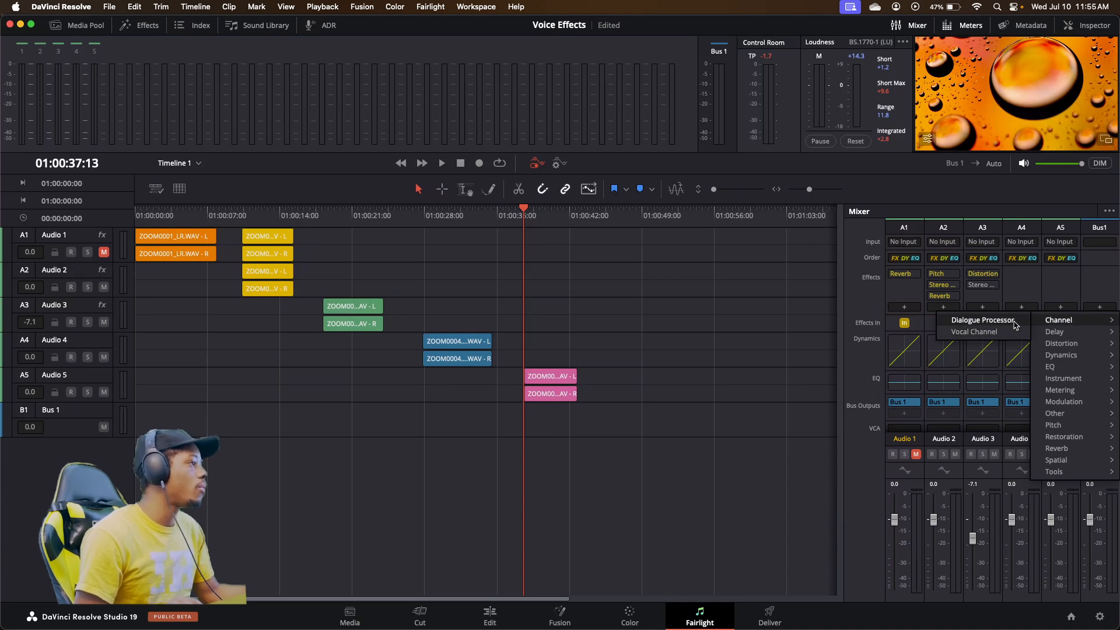
left_click(1057, 286)
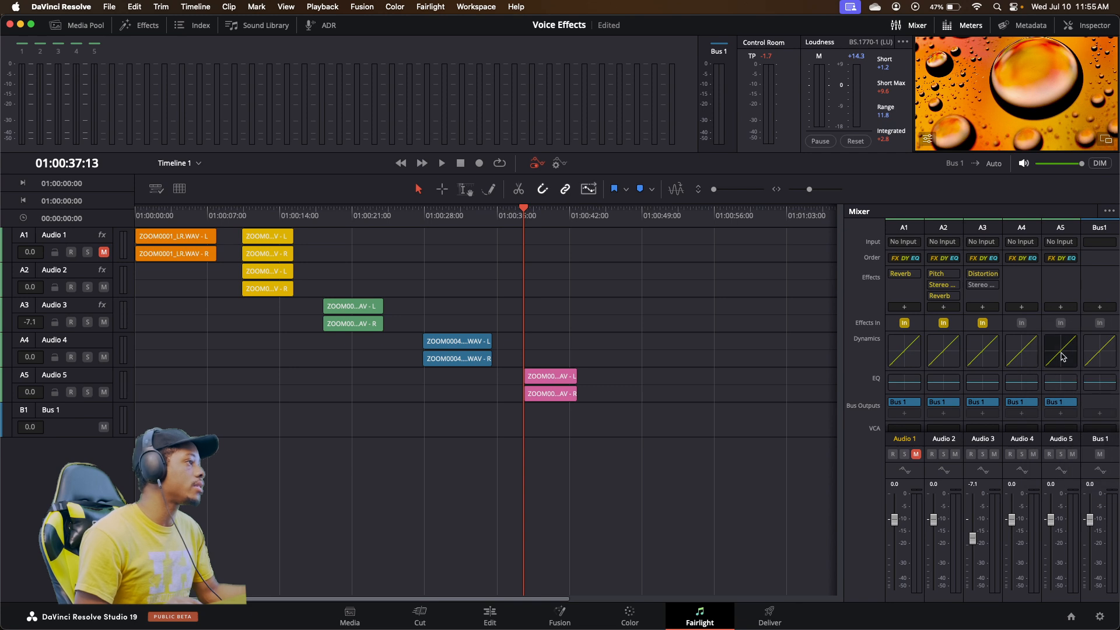
- Open the Audio 5 equalizer beside the tracks and play the clip with the equalizer bypassed
double_click(1061, 383)
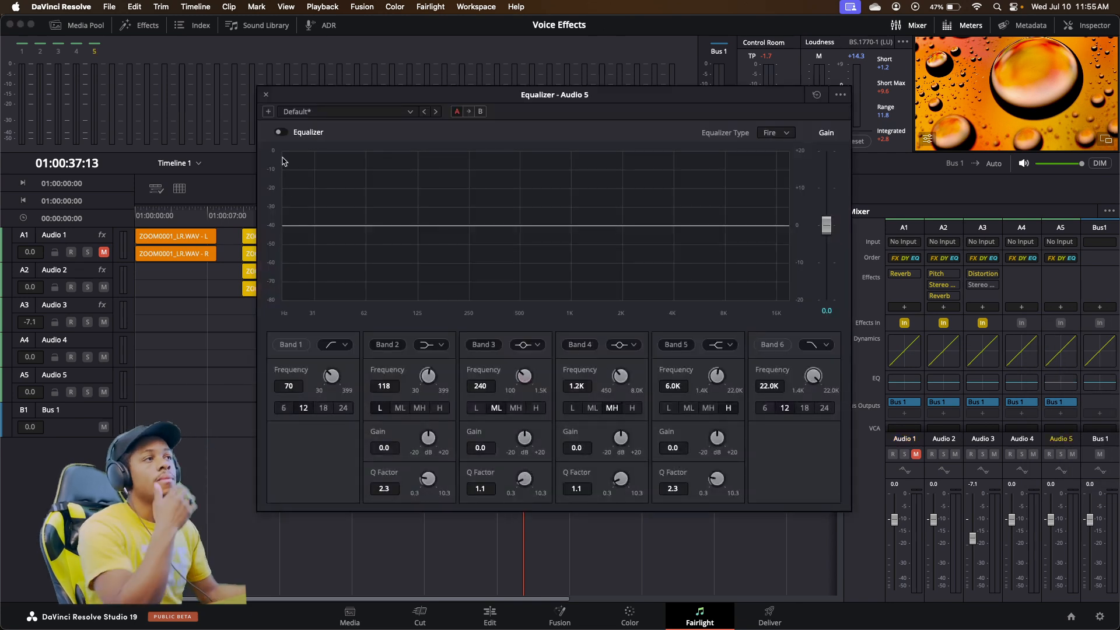
left_click_drag(455, 103, 636, 202)
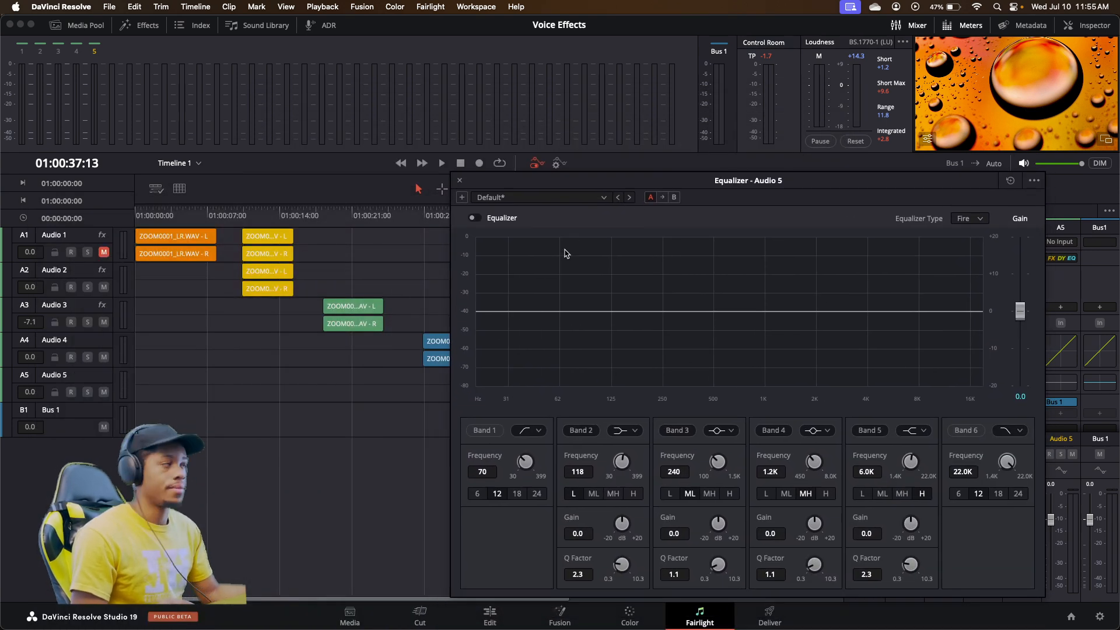
scroll(372, 291, "down", 5)
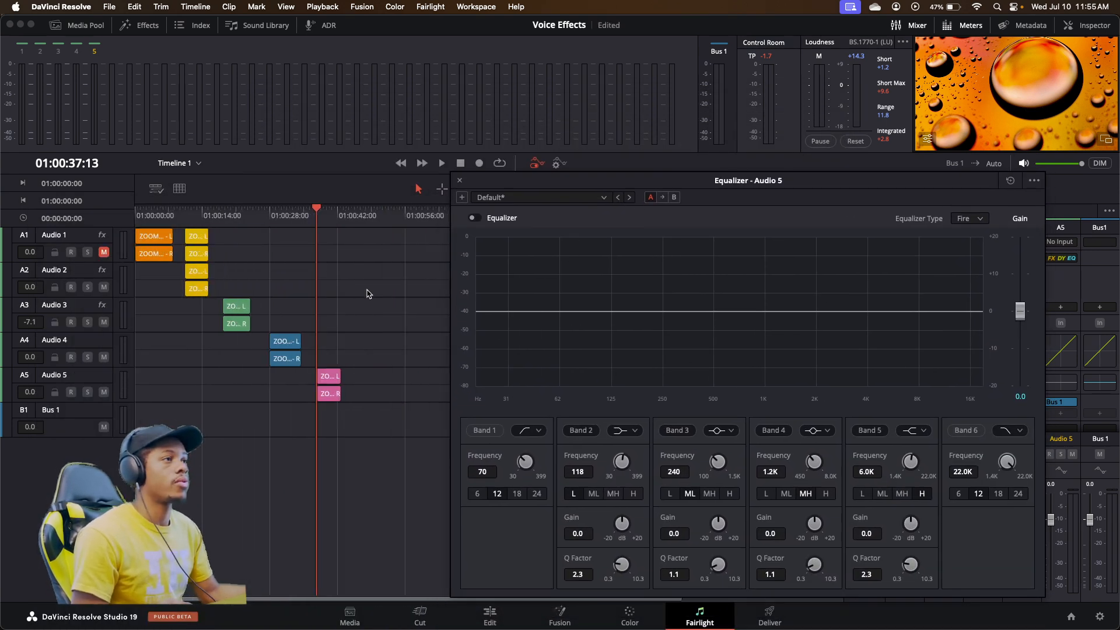
scroll(367, 294, "up", 1)
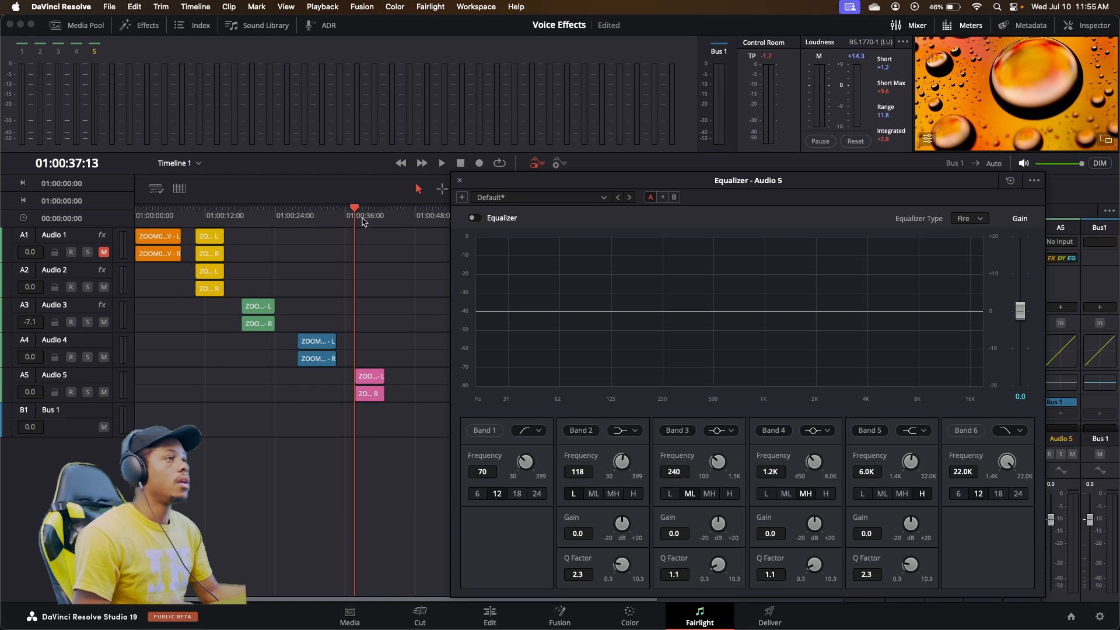
key("space")
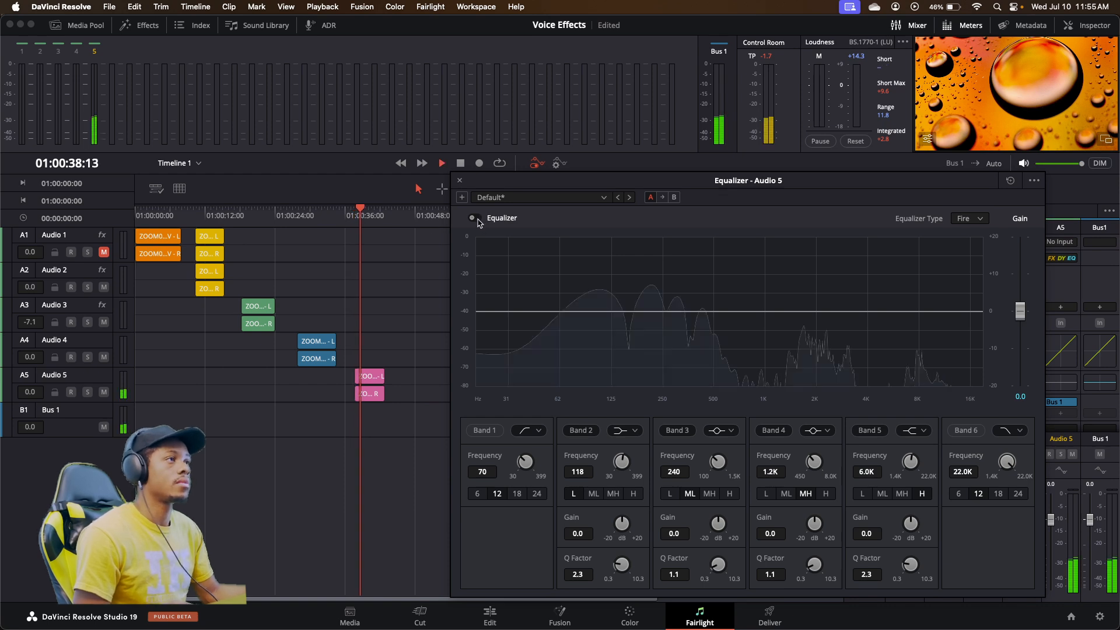
scroll(374, 409, "up", 4)
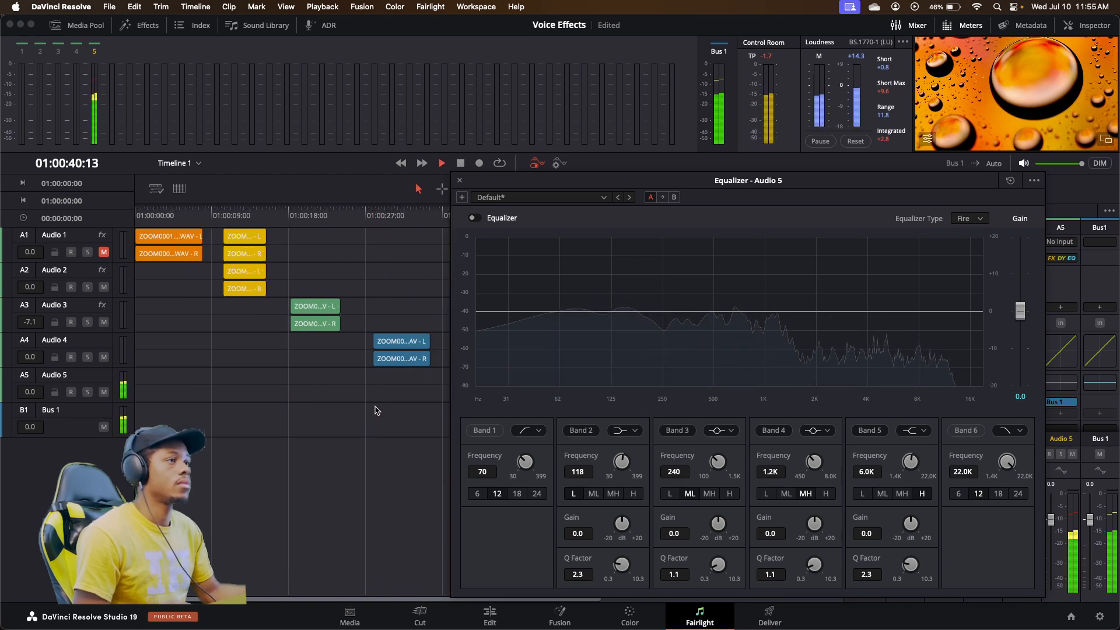
key("space")
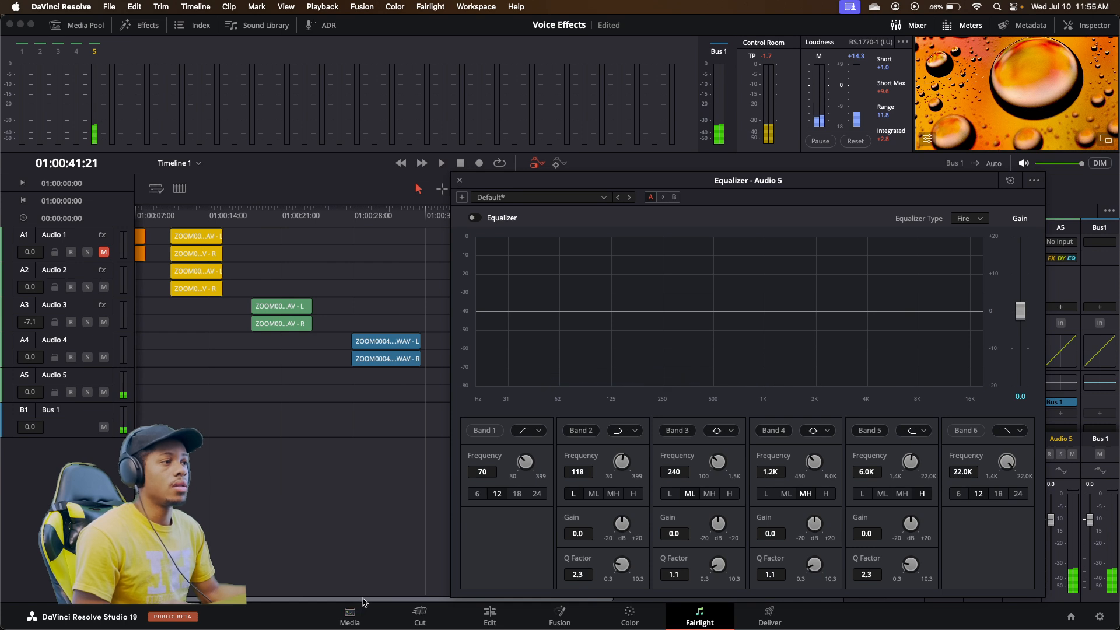
- Enable the Audio 5 equalizer, raise Band 2's gain to about +13.4 dB and play the clip from its start
left_click_drag(369, 600, 513, 602)
scroll(323, 490, "up", 4)
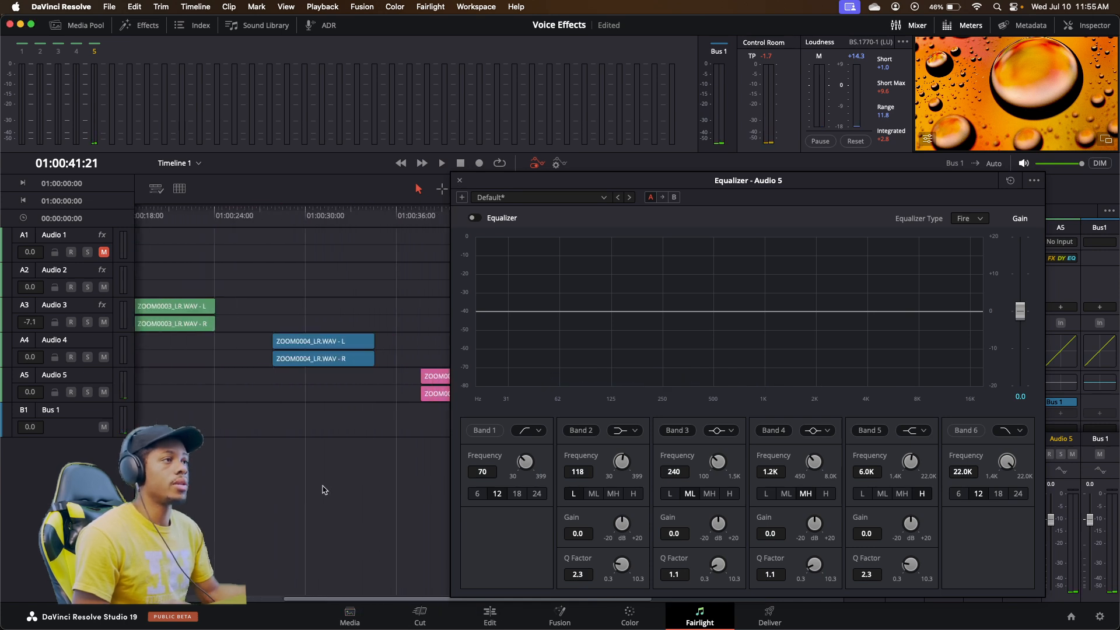
left_click_drag(419, 603, 497, 607)
left_click(216, 212)
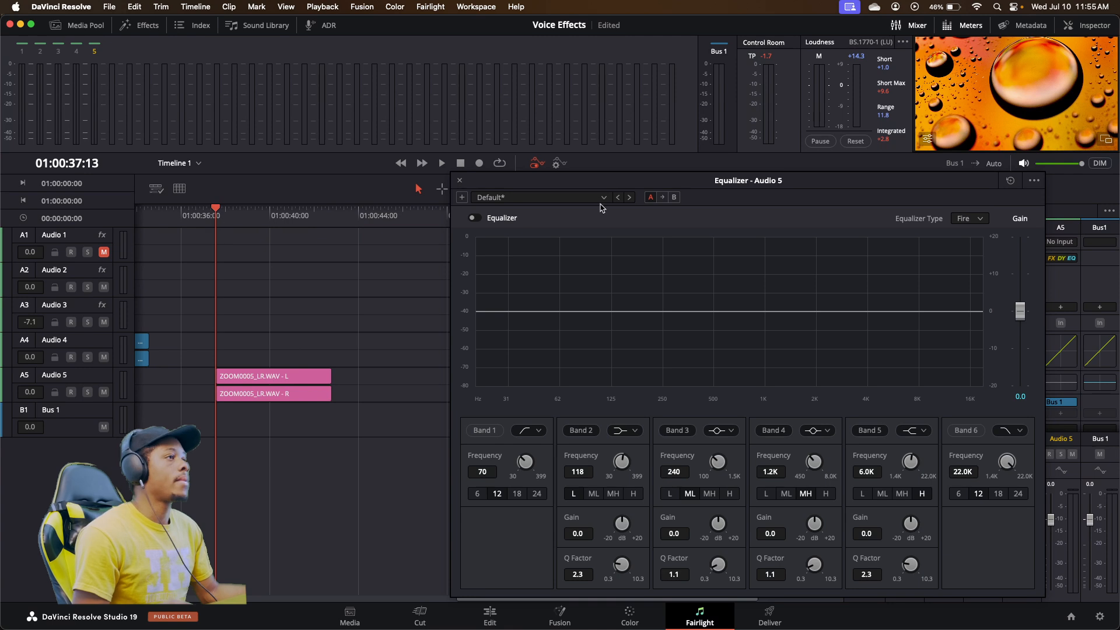
left_click(473, 219)
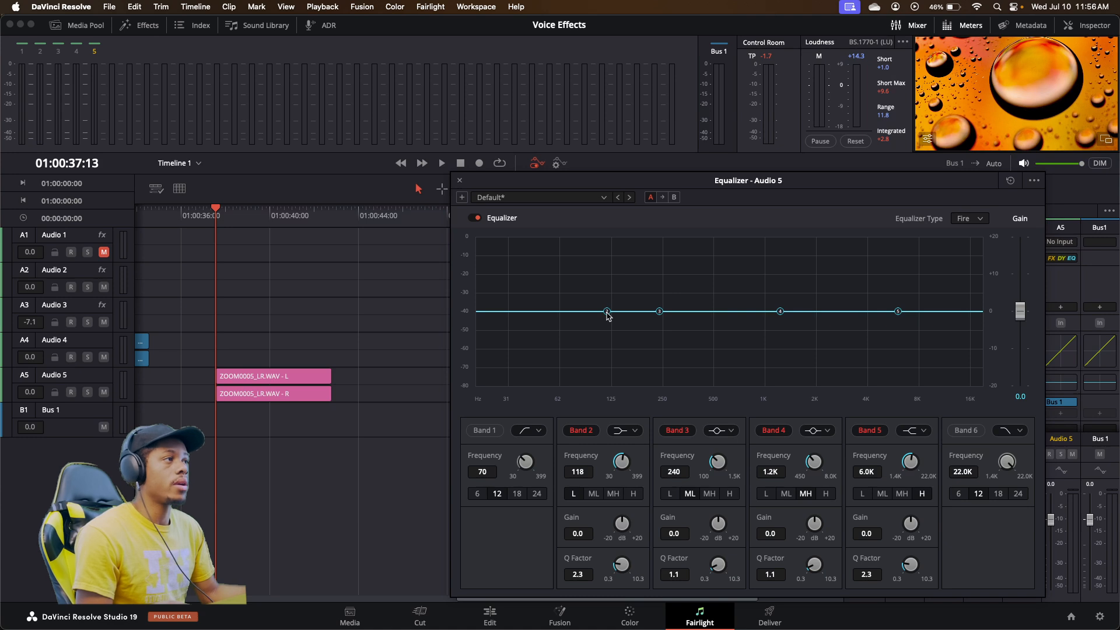
left_click_drag(608, 315, 607, 262)
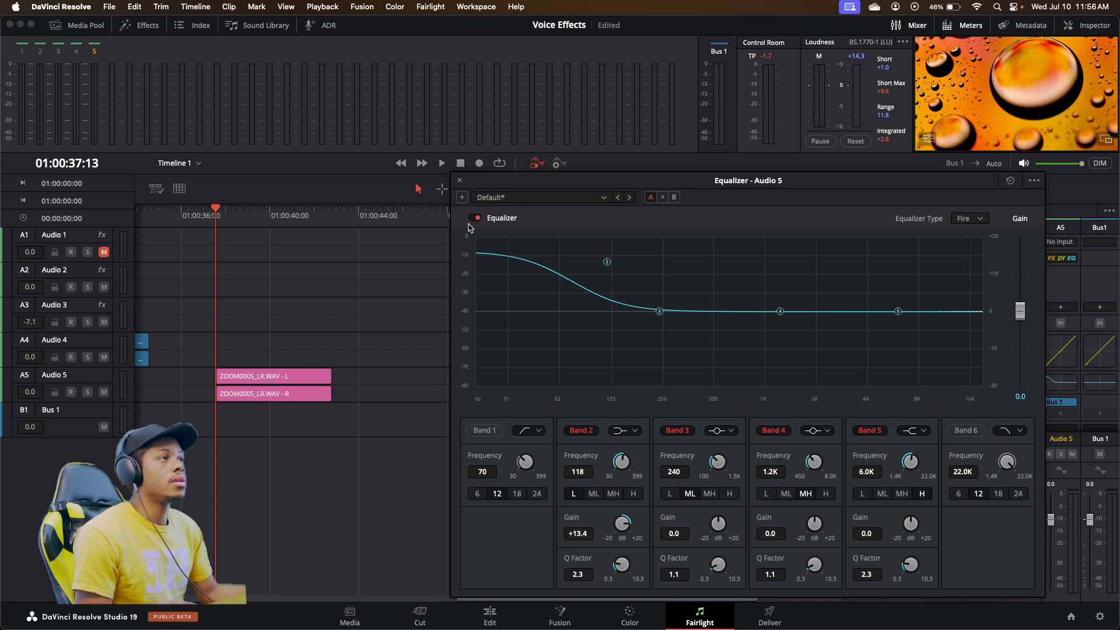
key("space")
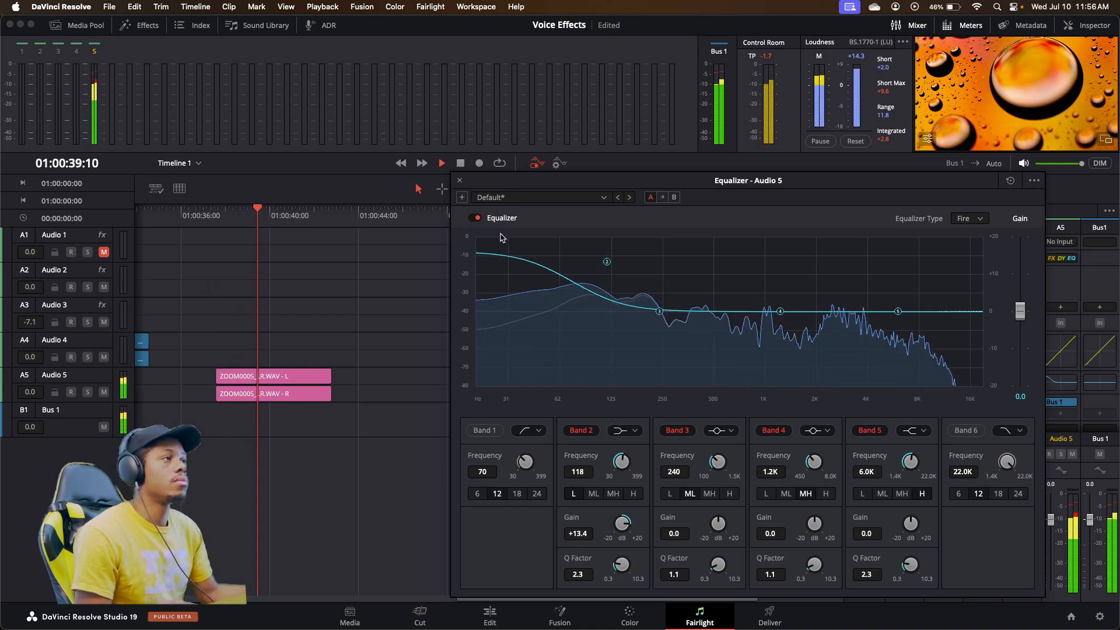
- Play the Audio 5 clip from its start with the equalizer bypassed, and enable the equalizer again
key("space")
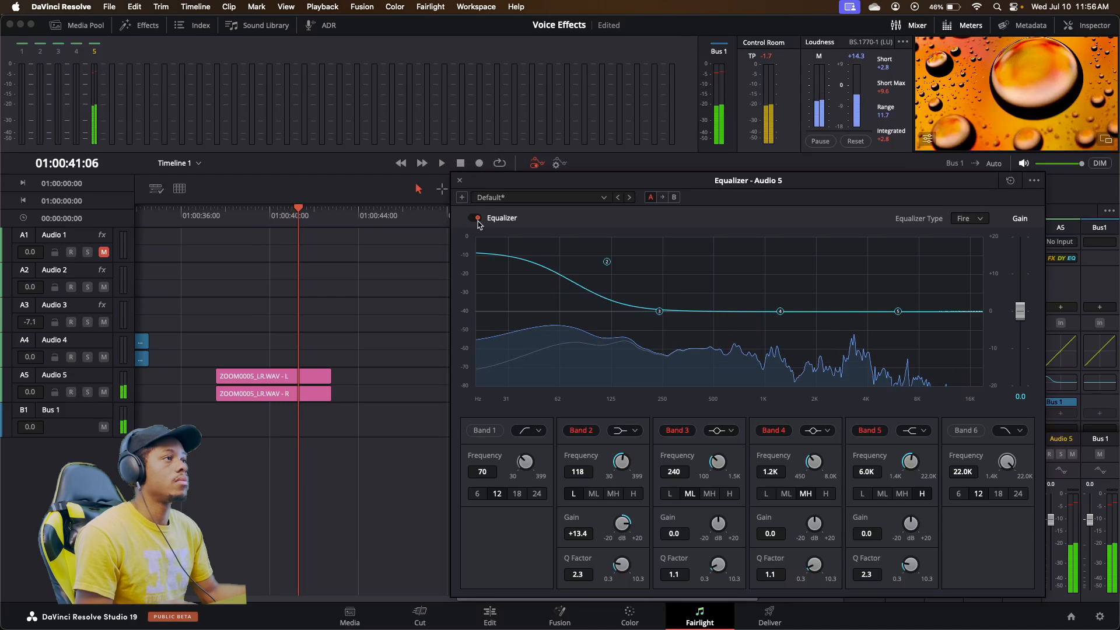
left_click(216, 245)
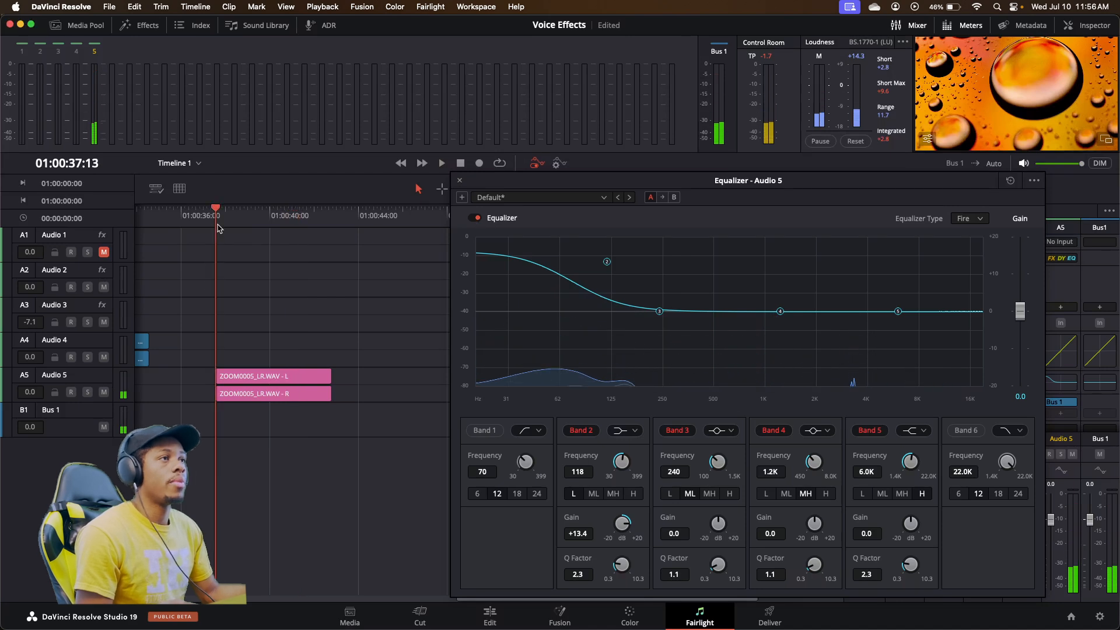
left_click(478, 219)
key("space")
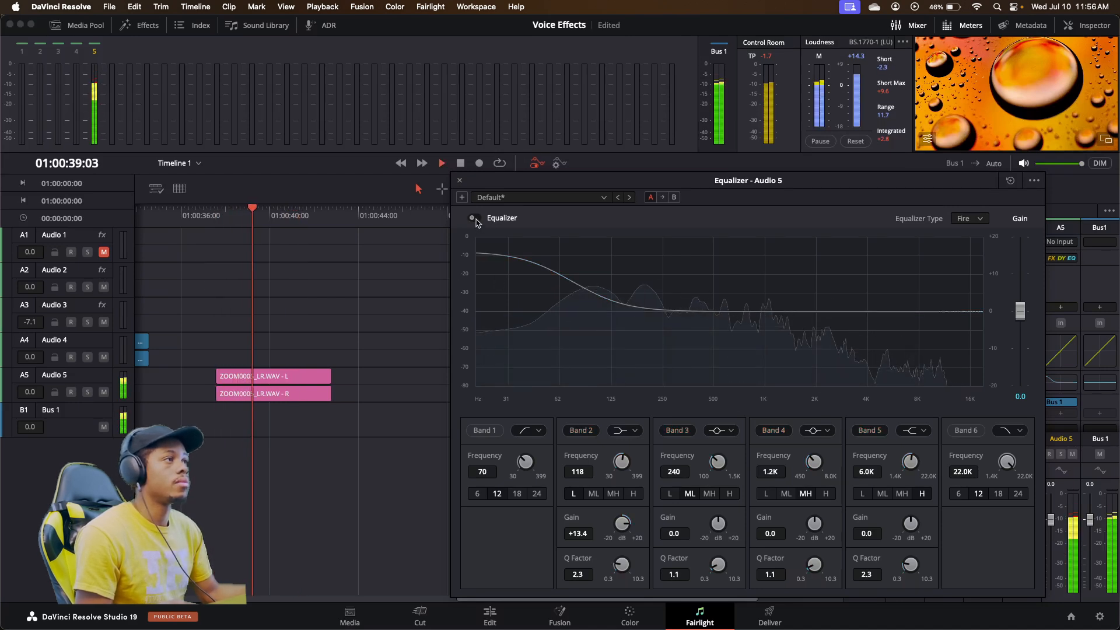
left_click(475, 221)
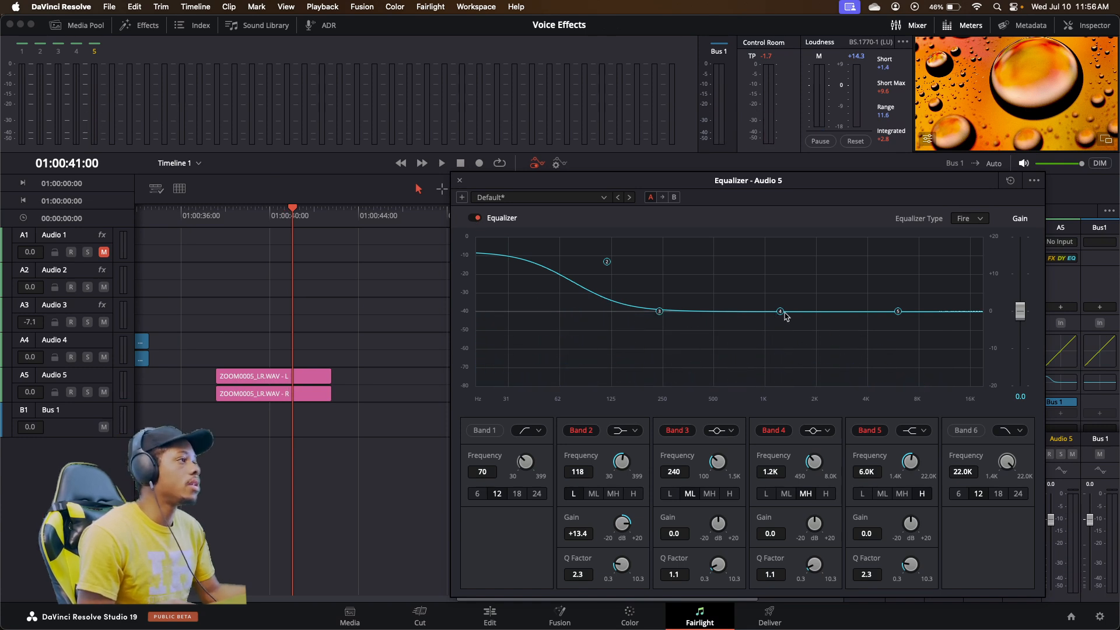
- Move the equalizer's Band 5 to about 702 Hz and -20 dB, and play the Audio 5 clip
left_click_drag(902, 315, 743, 473)
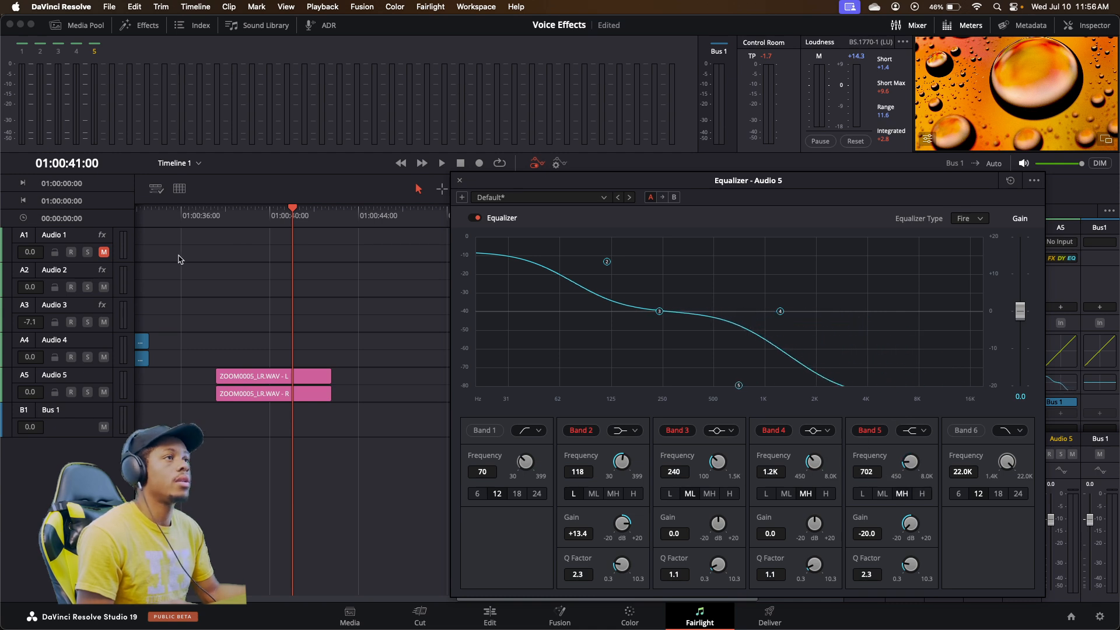
left_click(228, 215)
key("space")
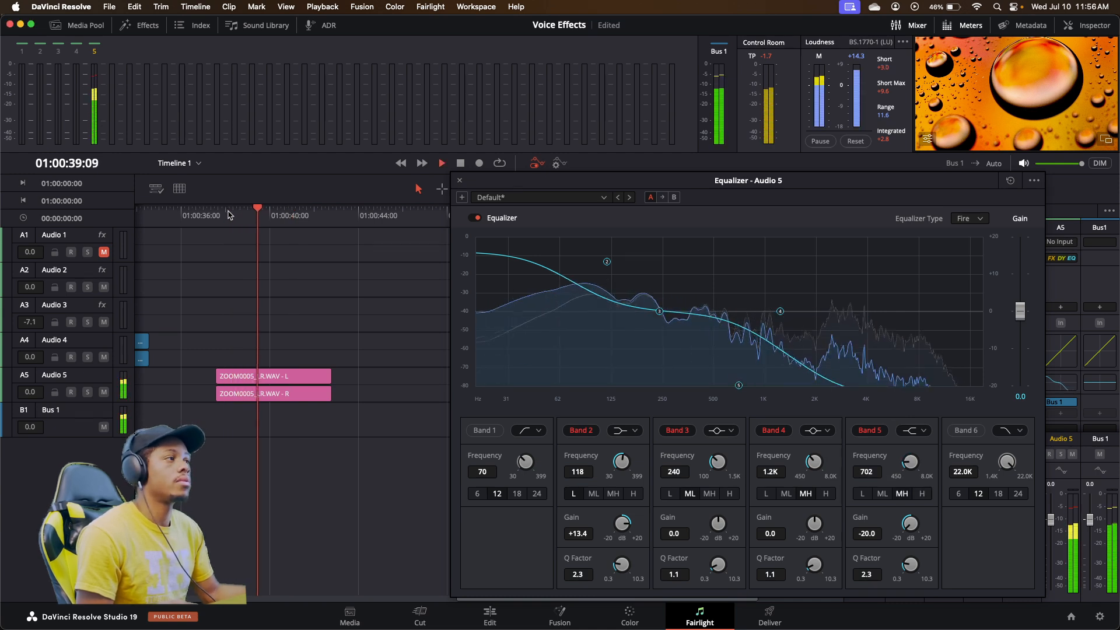
key("space")
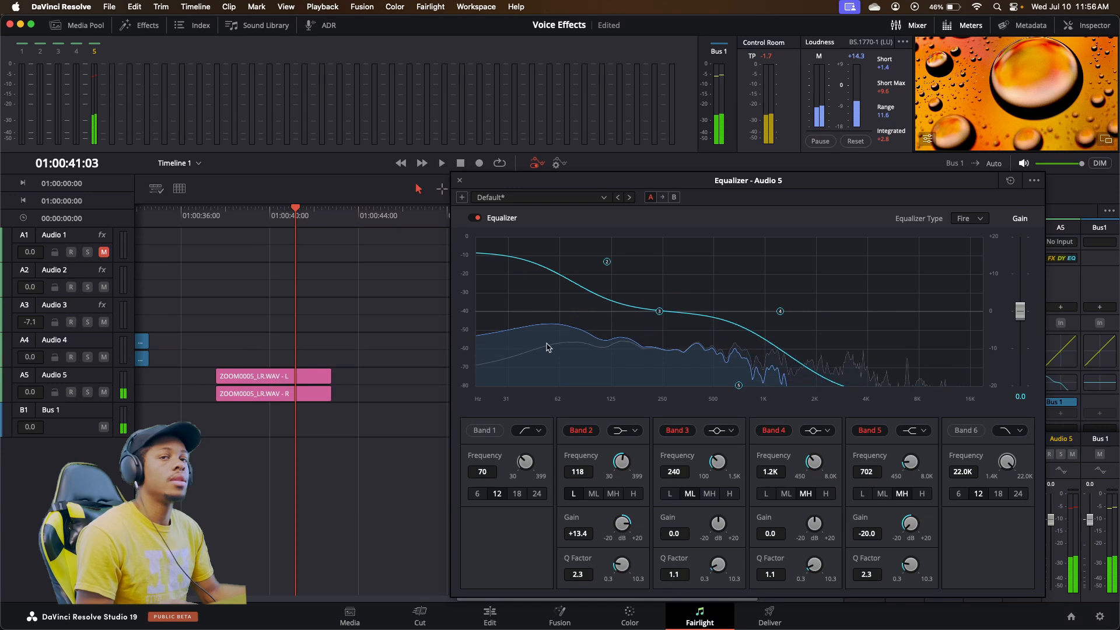
- Reshape the curve with Band 5 near 5.0K, -1.4 dB, Band 4 near 903 Hz, +14.3 dB, Band 2 near 121 Hz, +13.2 dB, and play the clip
left_click_drag(739, 386, 898, 305)
left_click_drag(780, 315, 747, 260)
left_click_drag(607, 261, 610, 265)
left_click(217, 217)
key("space")
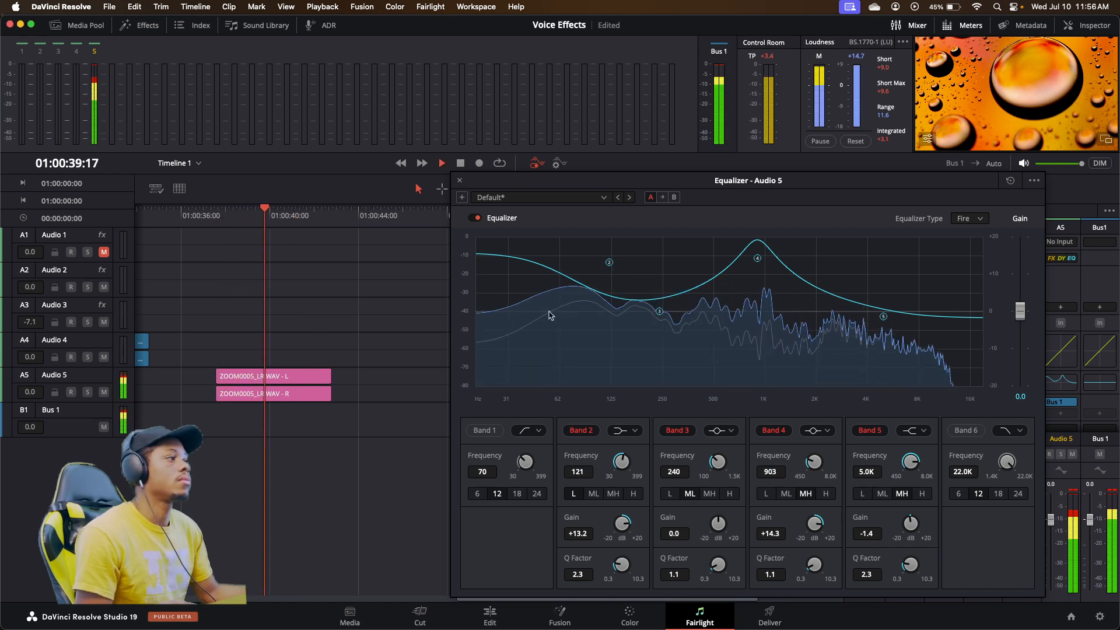
key("space")
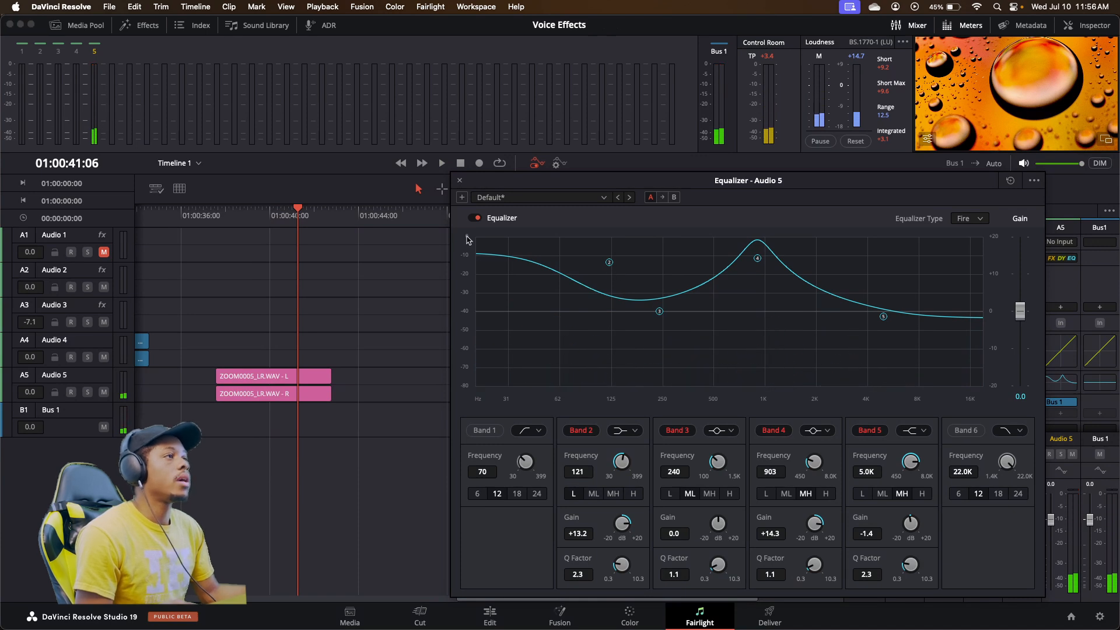
- Apply the Dialog - Clean add hi end equalizer preset and play the Audio 5 clip from its start
left_click(513, 198)
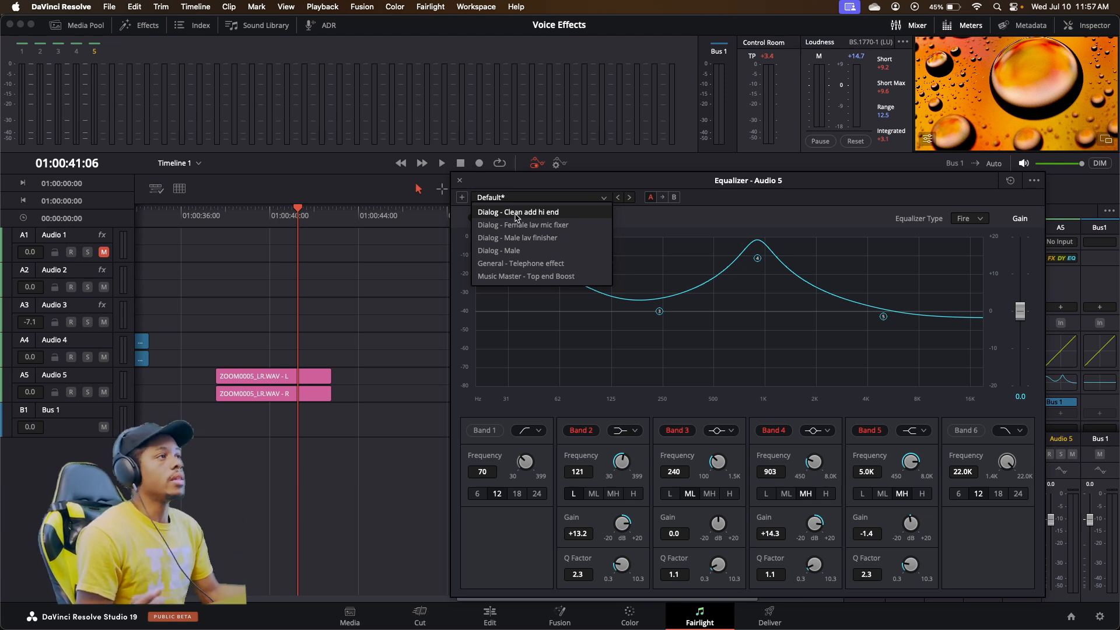
left_click(517, 213)
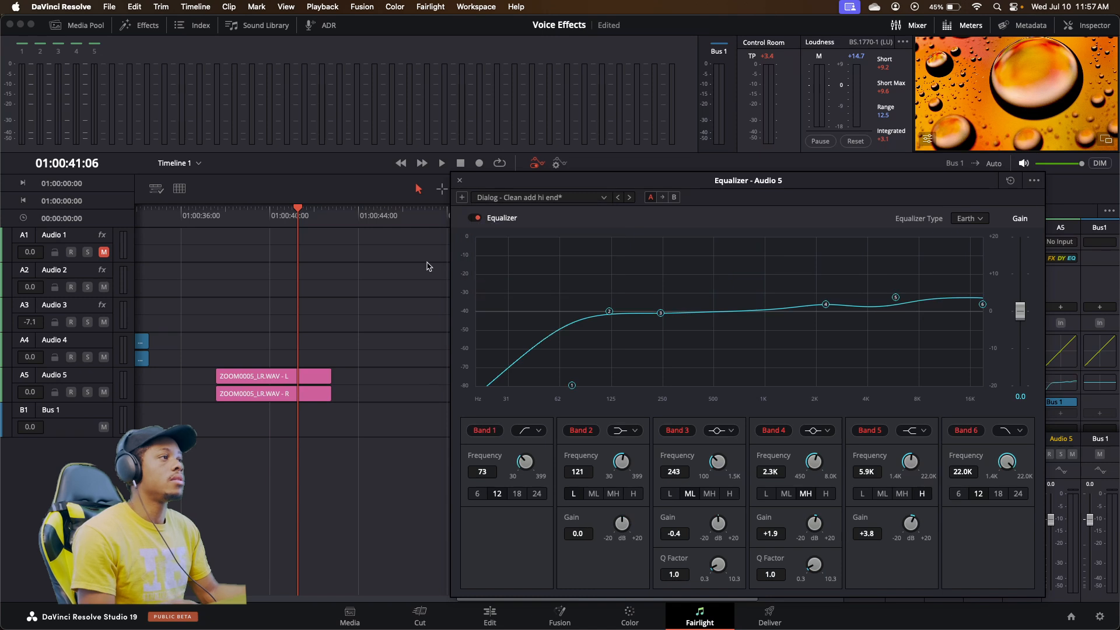
left_click(217, 214)
key("space")
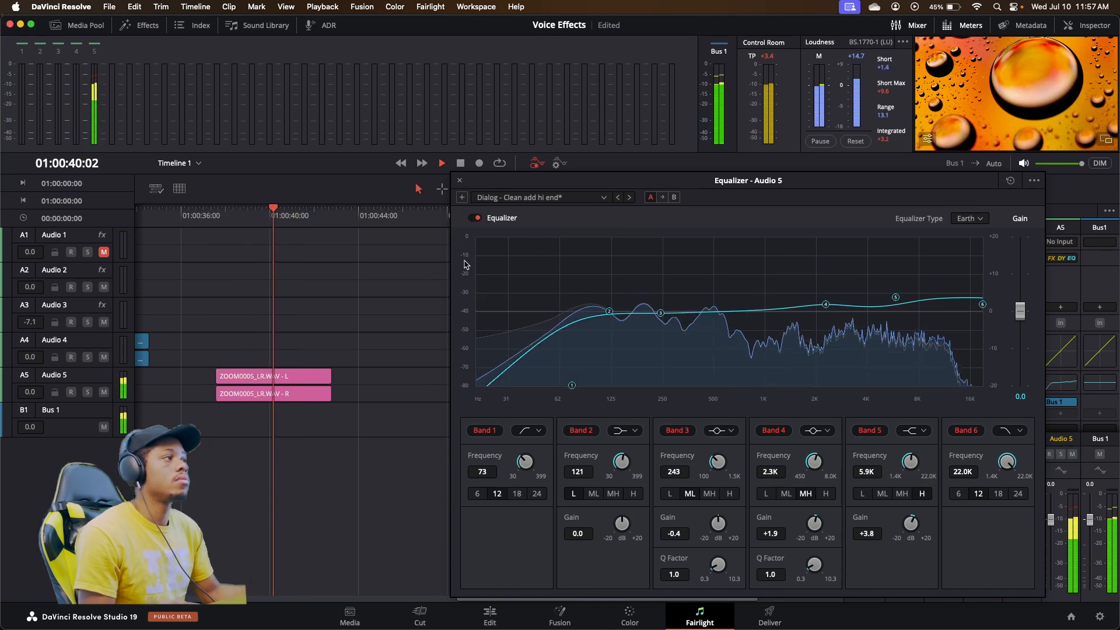
key("space")
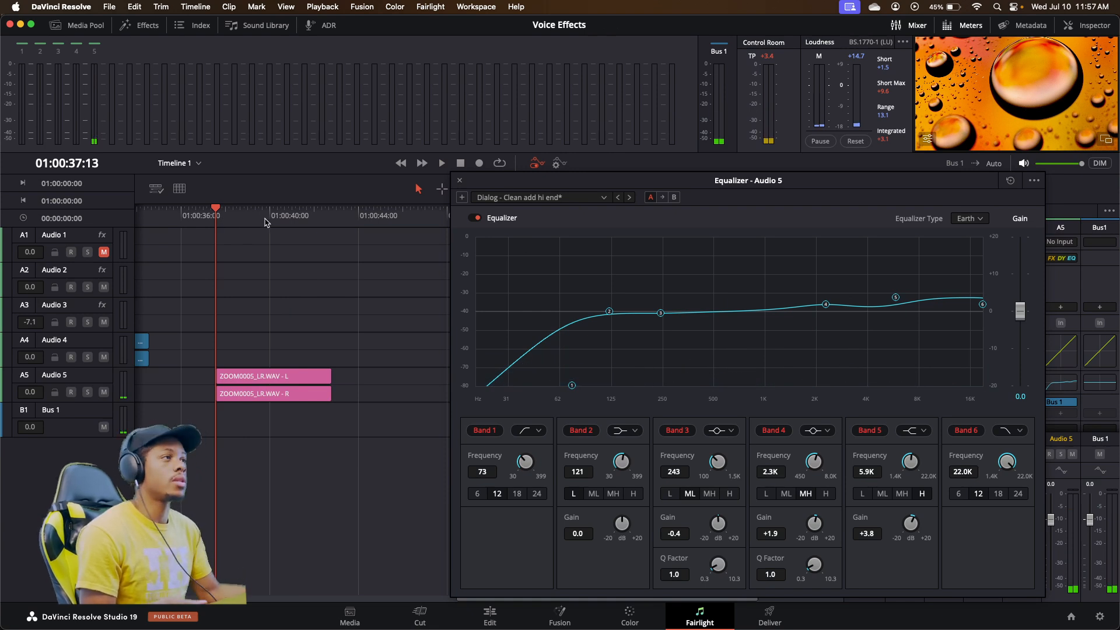
- Apply the Dialog - Female lav mic fixer equalizer preset and play the Audio 5 clip
left_click(522, 198)
left_click(513, 227)
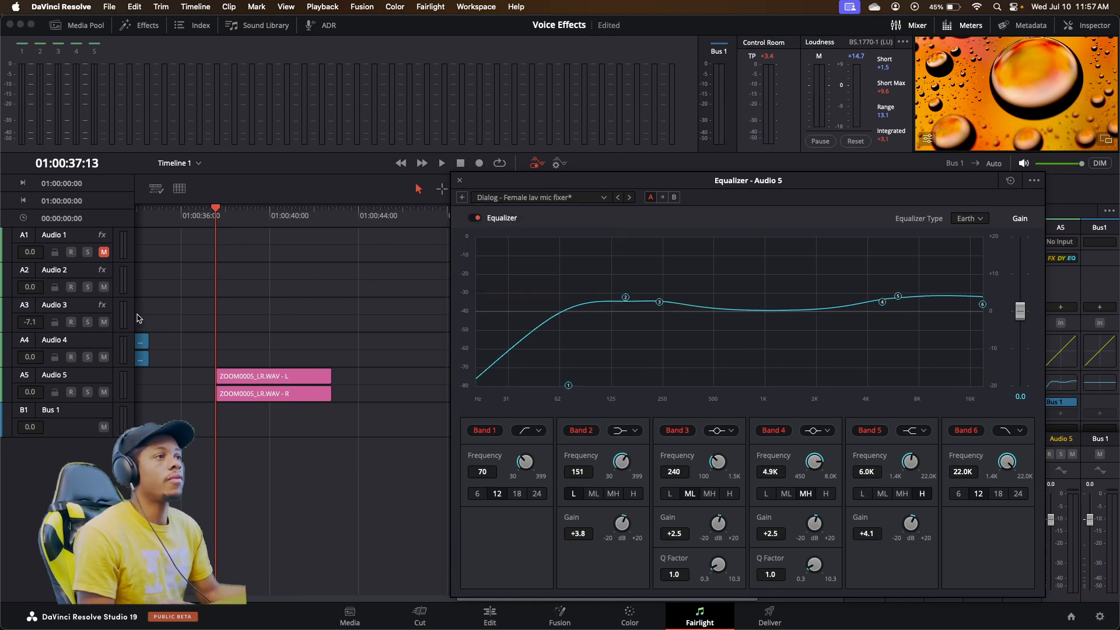
key("space")
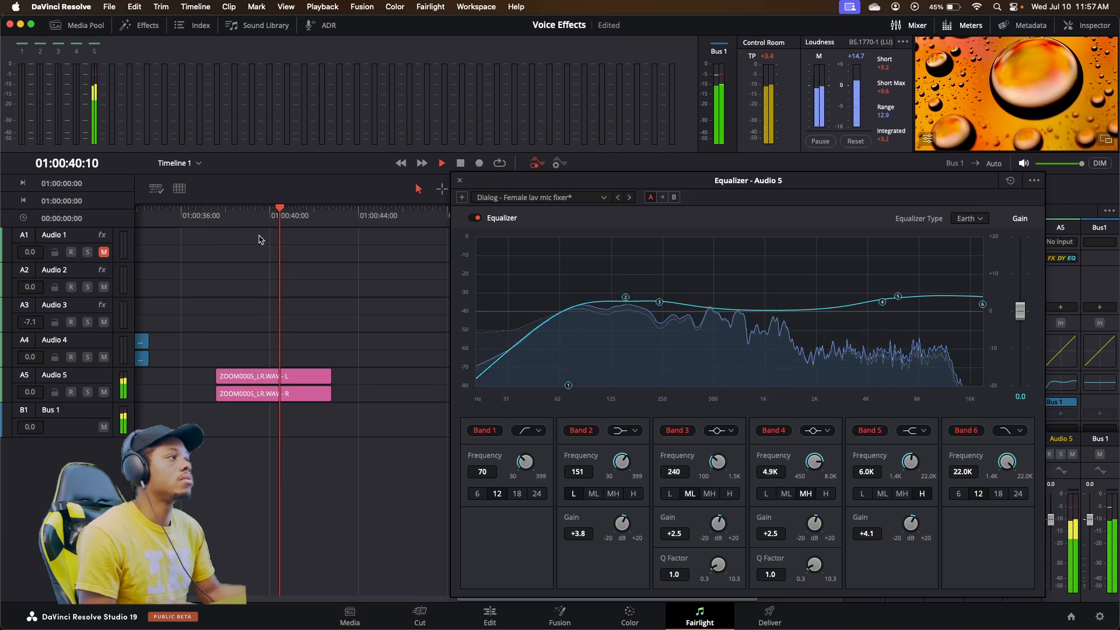
key("space")
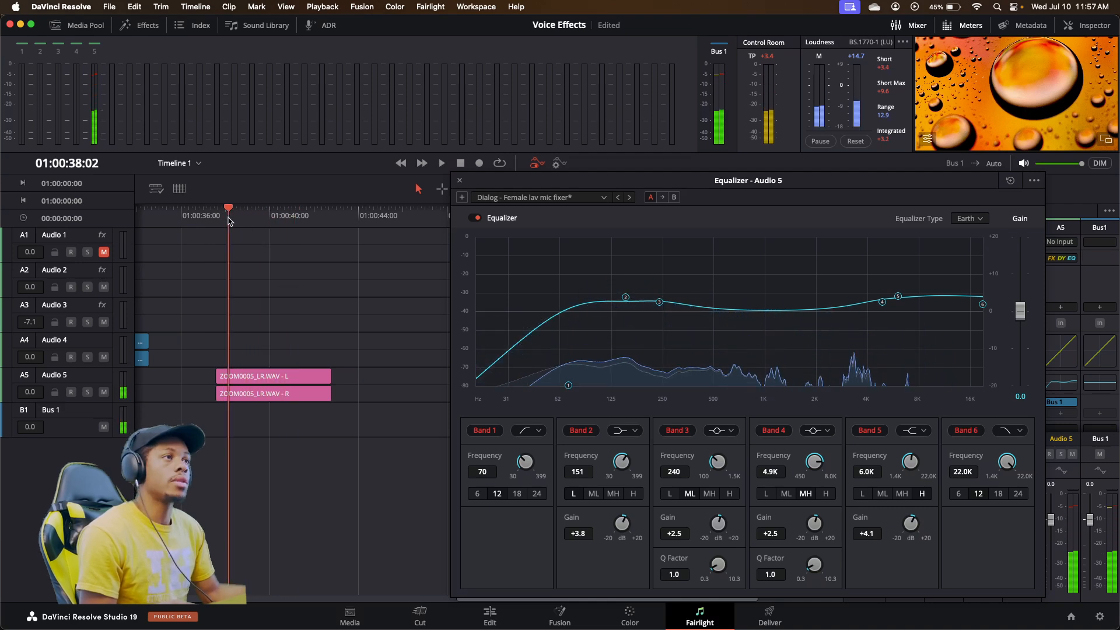
- Apply the Dialog - Male lav finisher equalizer preset and play the Audio 5 clip from its start
left_click(536, 198)
left_click(518, 238)
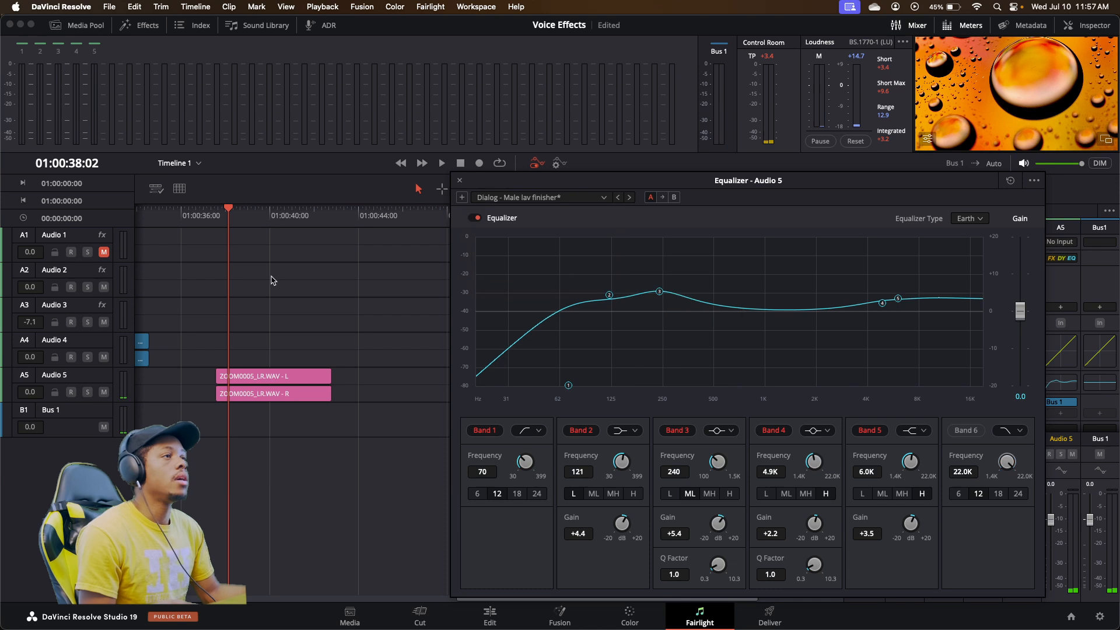
left_click(218, 225)
key("space")
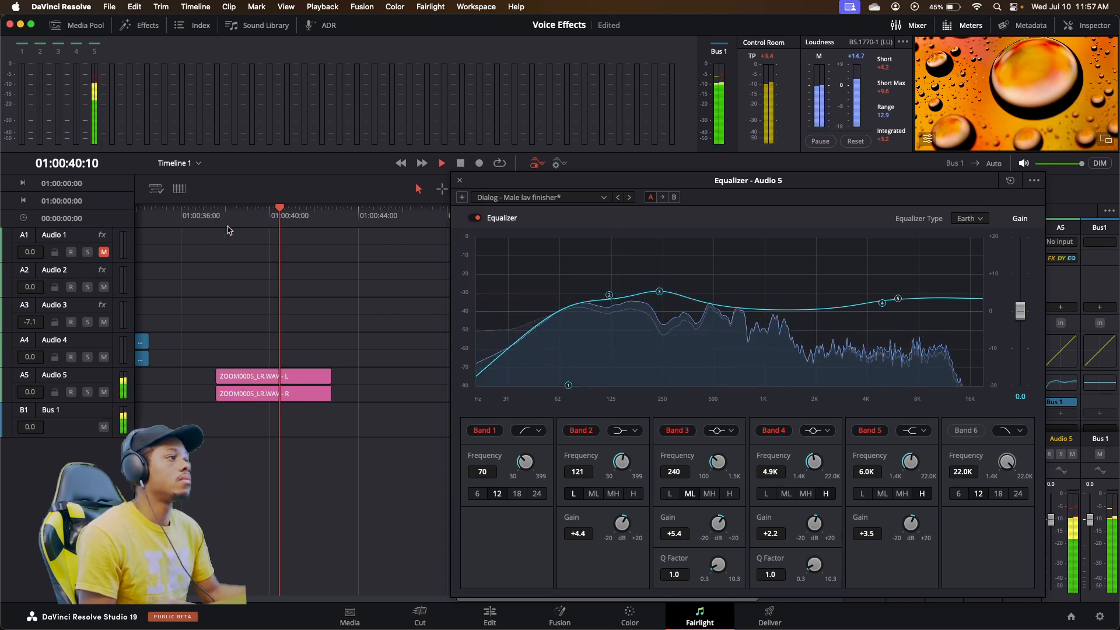
key("space")
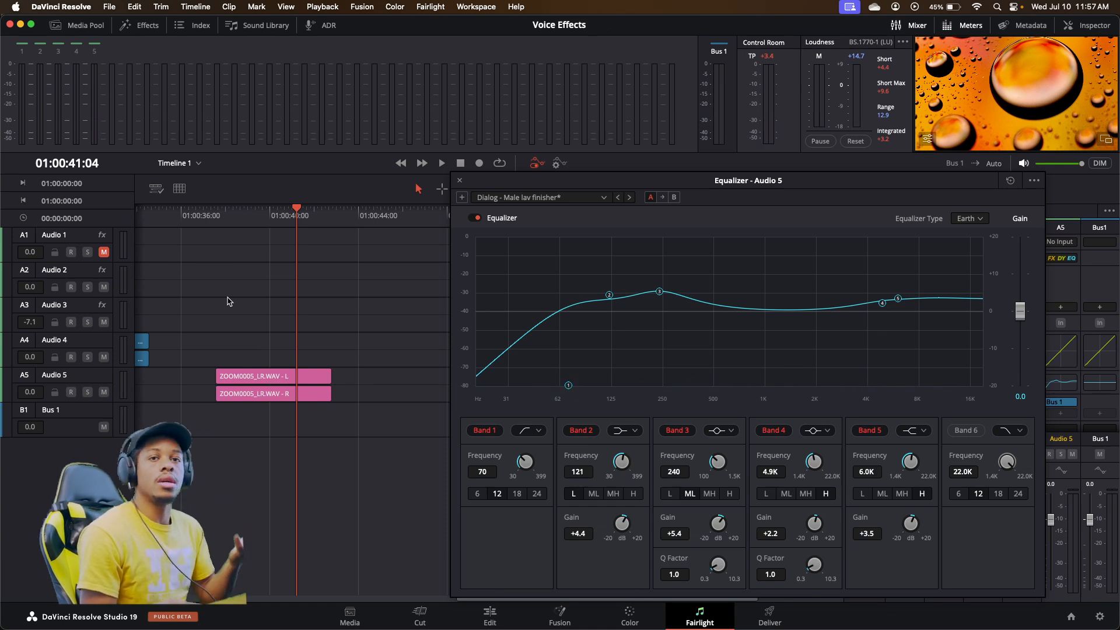
- Apply the Dialog - Male equalizer preset and play the Audio 5 clip from near its beginning
left_click(535, 201)
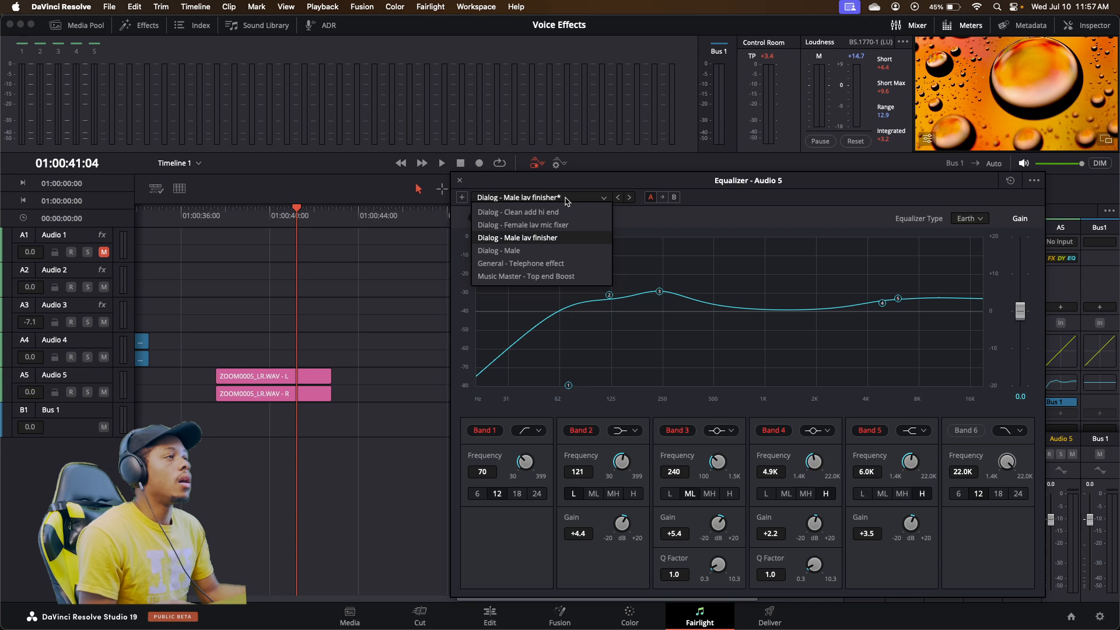
left_click(535, 251)
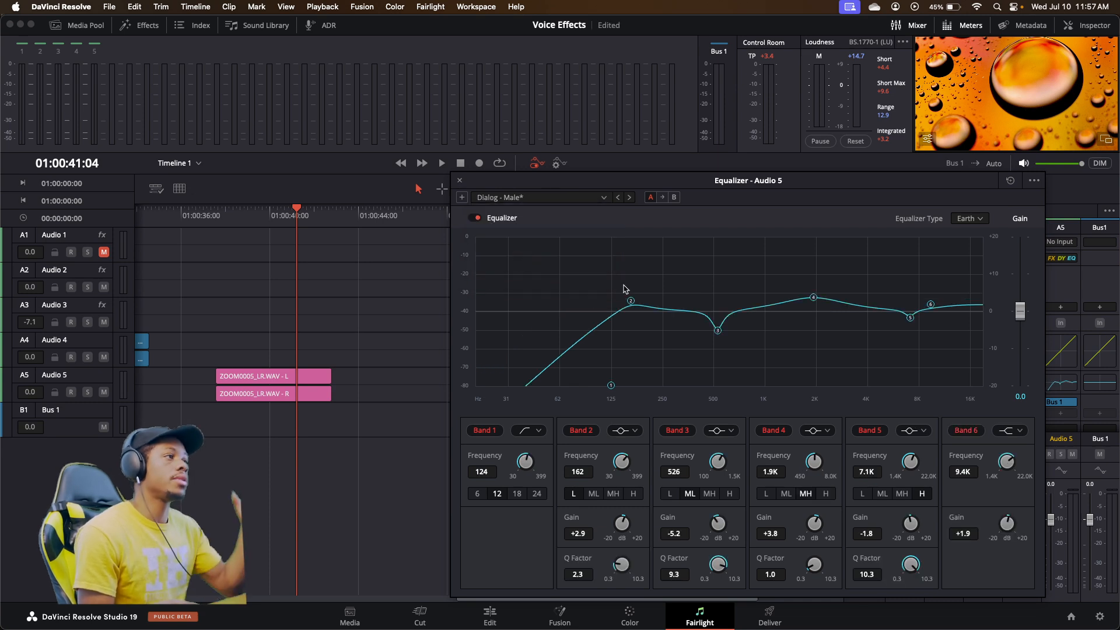
left_click(233, 228)
key("space")
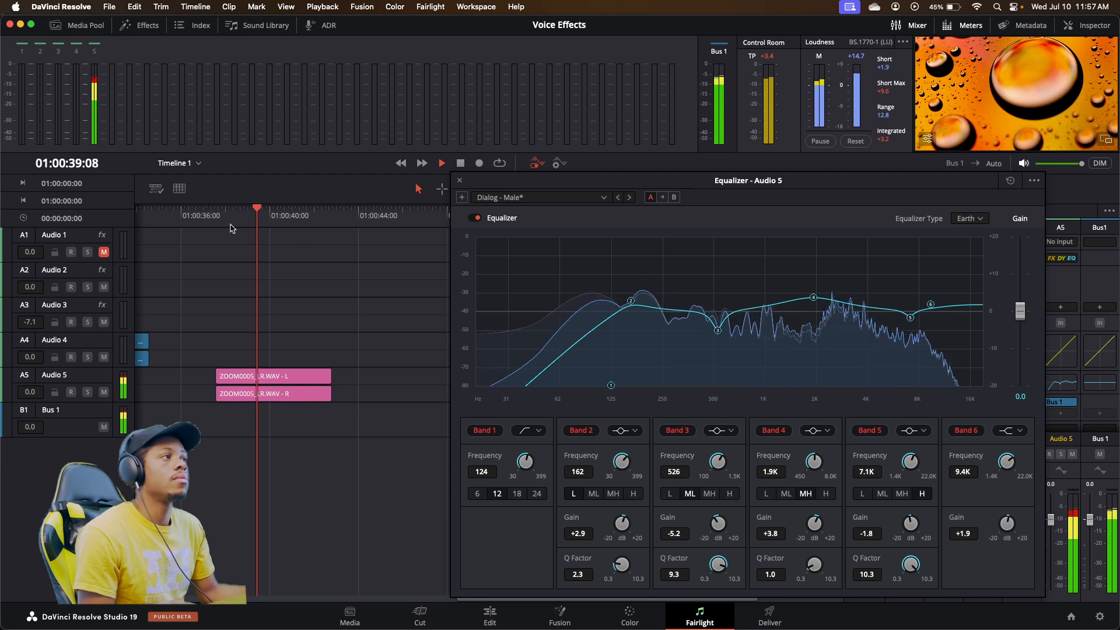
key("space")
- Apply the General - Telephone effect equalizer preset and play the Audio 5 clip from its start
left_click(569, 197)
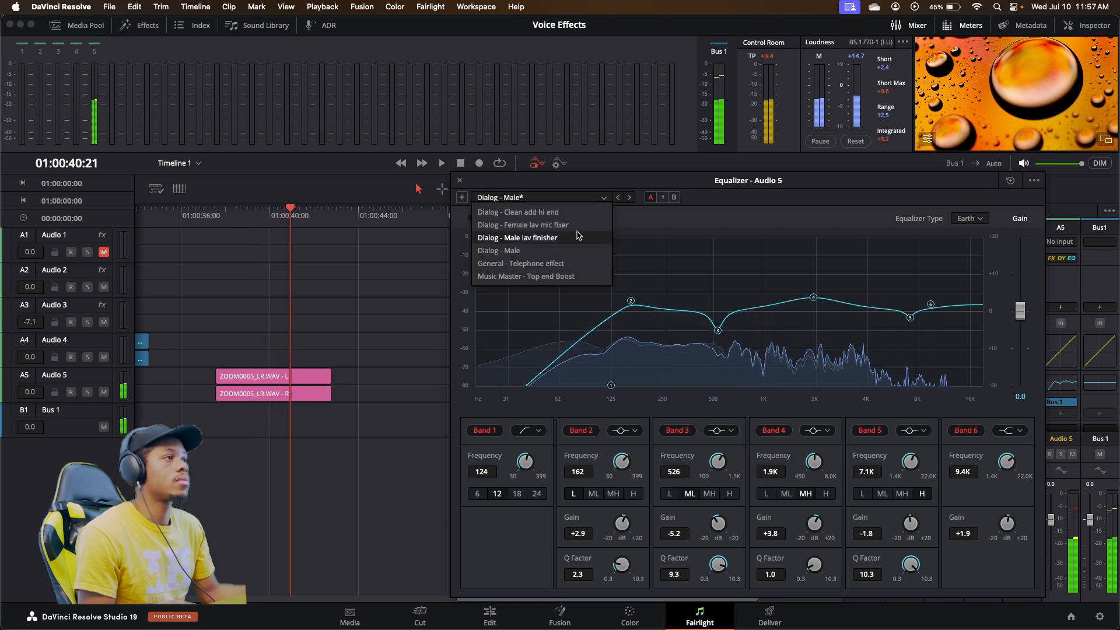
left_click(559, 264)
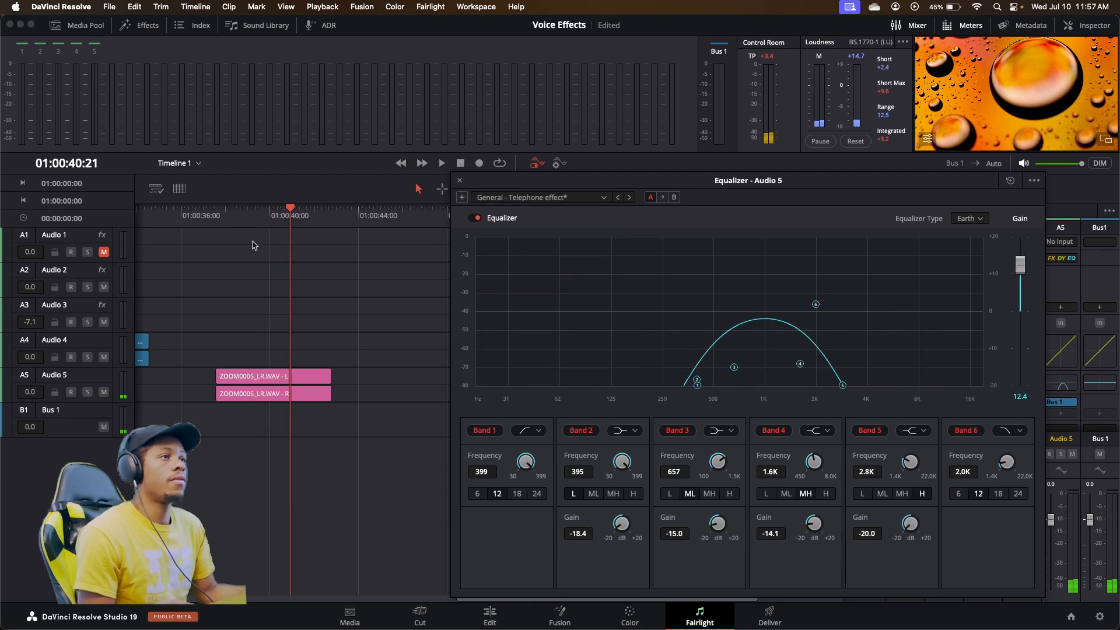
left_click(217, 216)
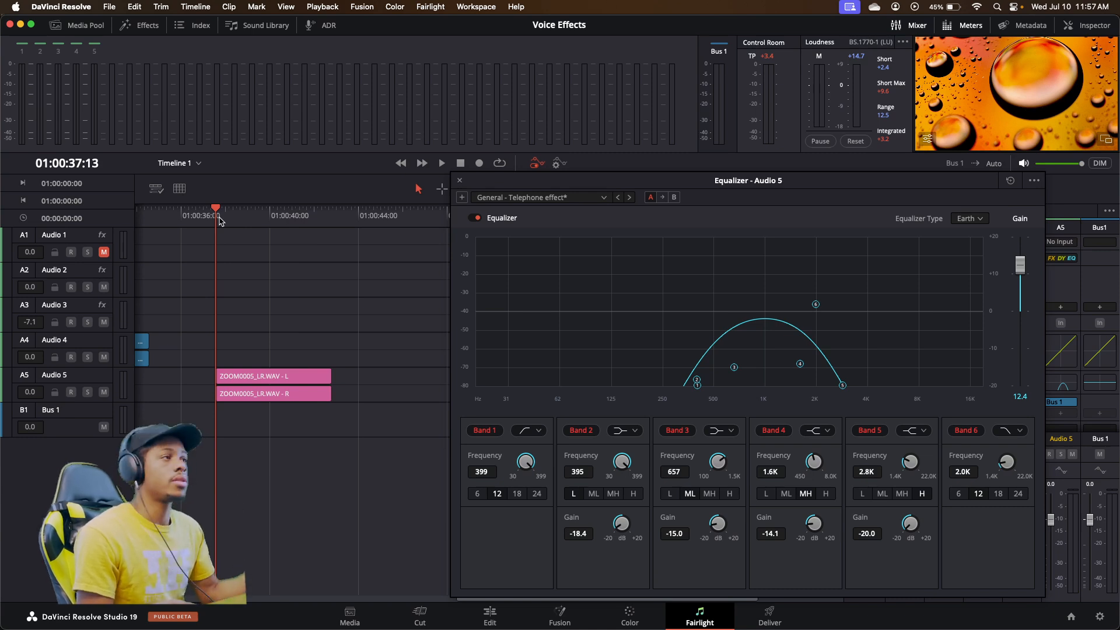
key("space")
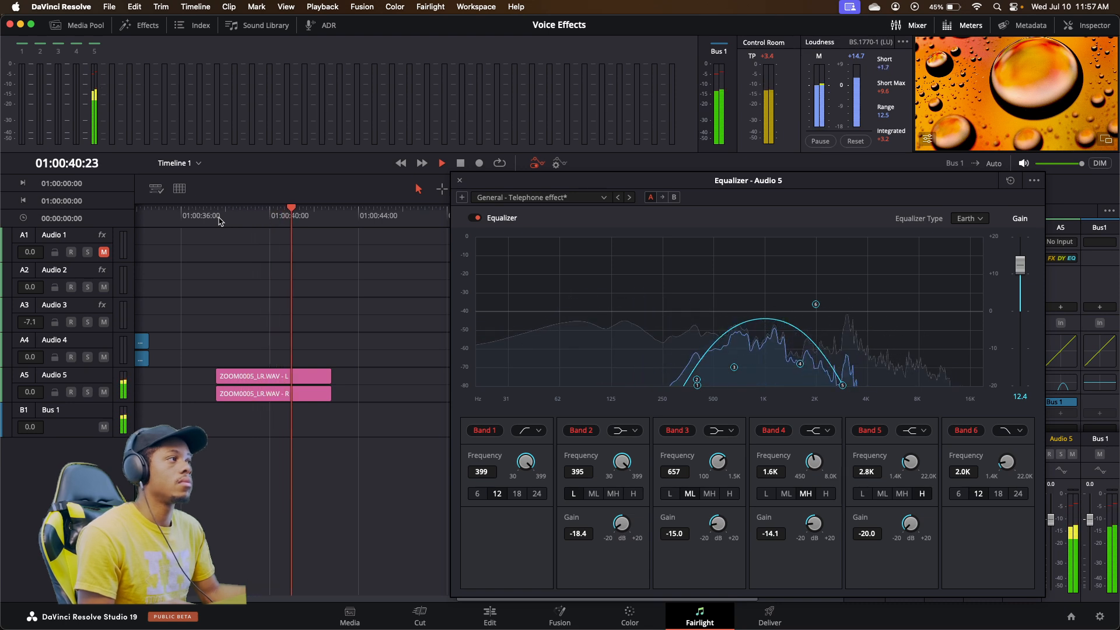
key("space")
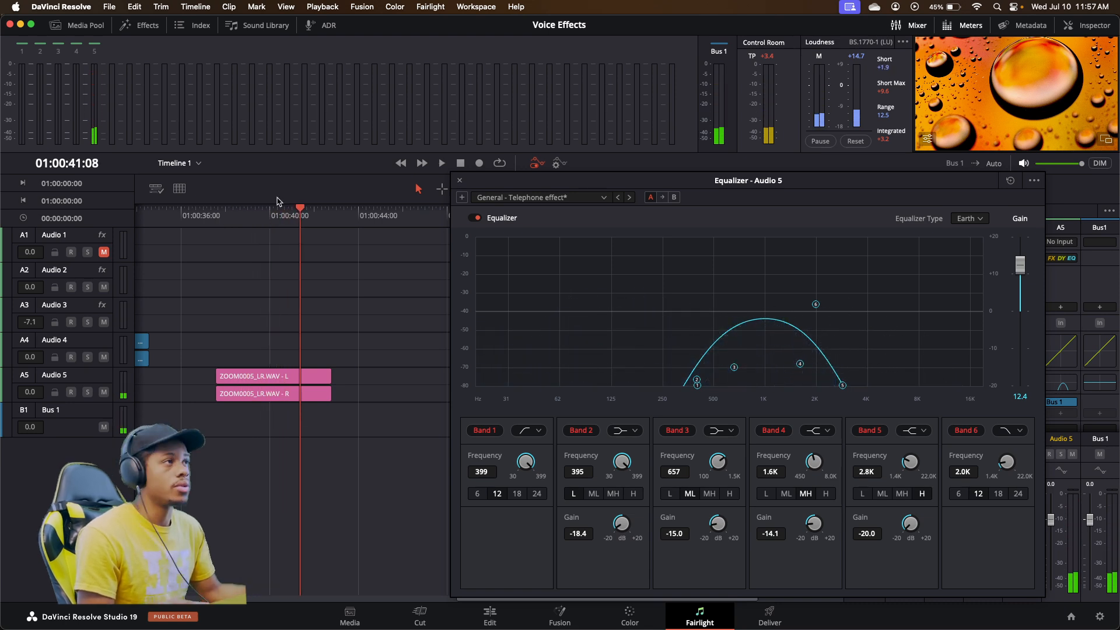
- Apply the Music Master - Top end Boost equalizer preset and play the Audio 5 clip from its start
left_click(529, 199)
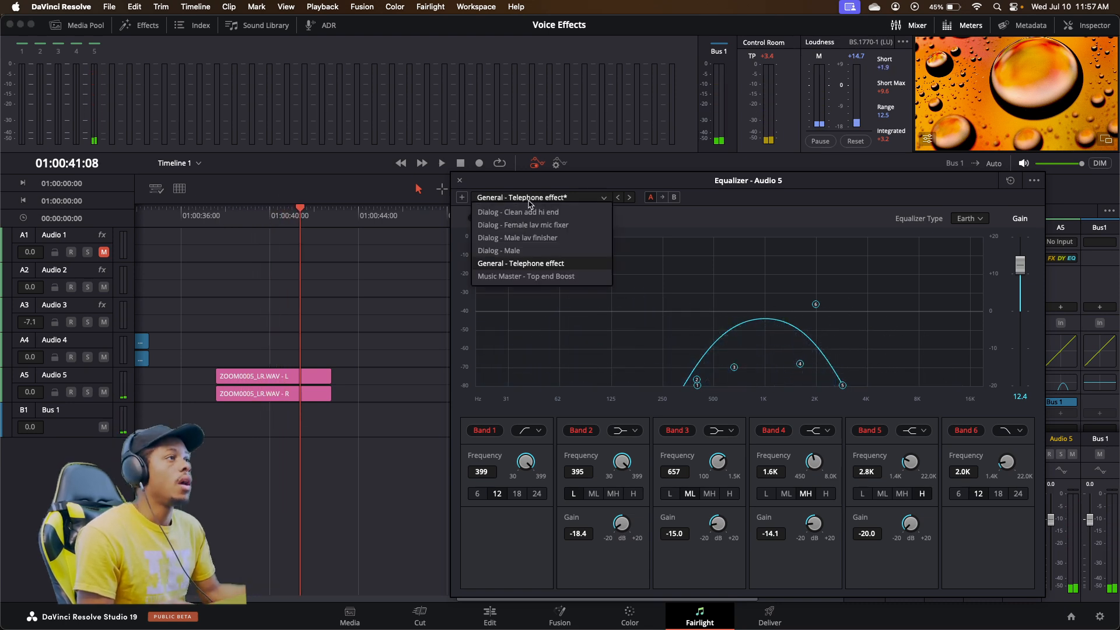
left_click(540, 278)
left_click(217, 219)
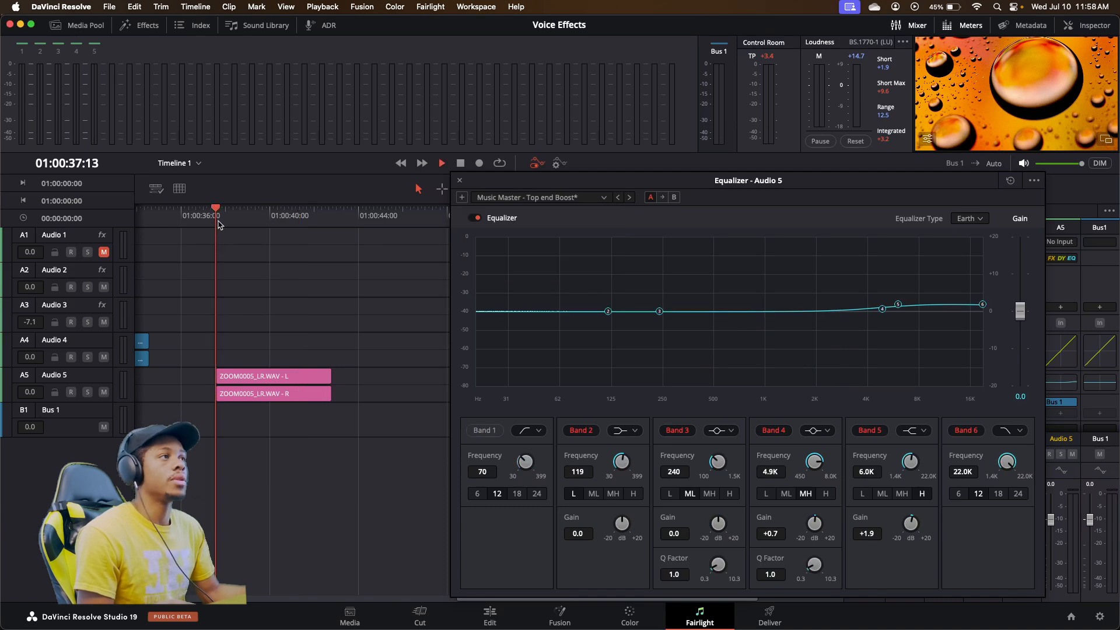
key("space")
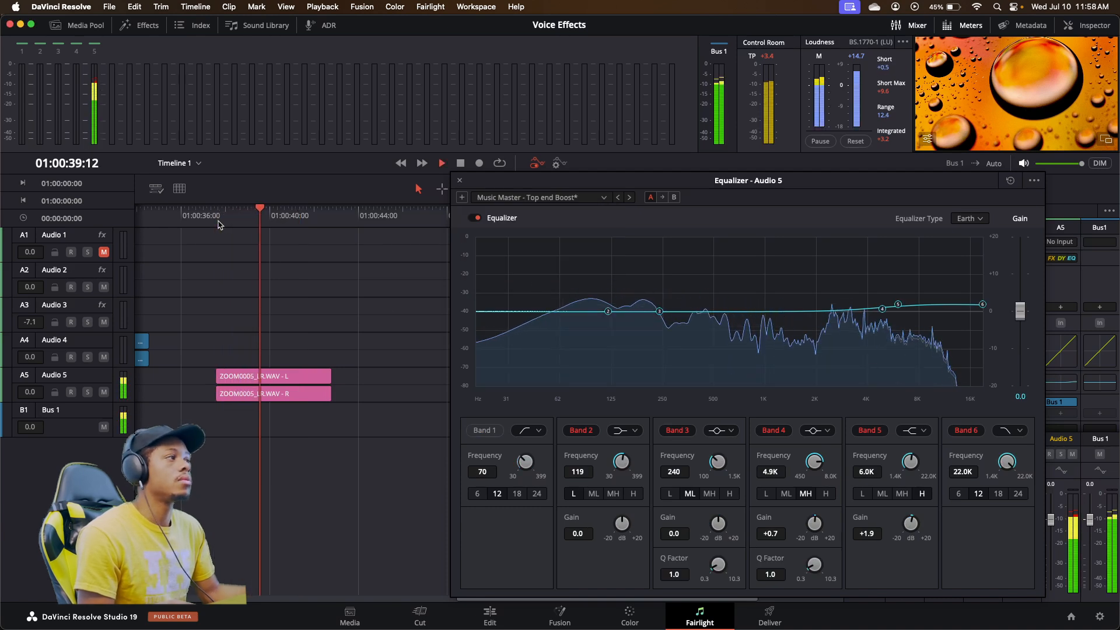
key("space")
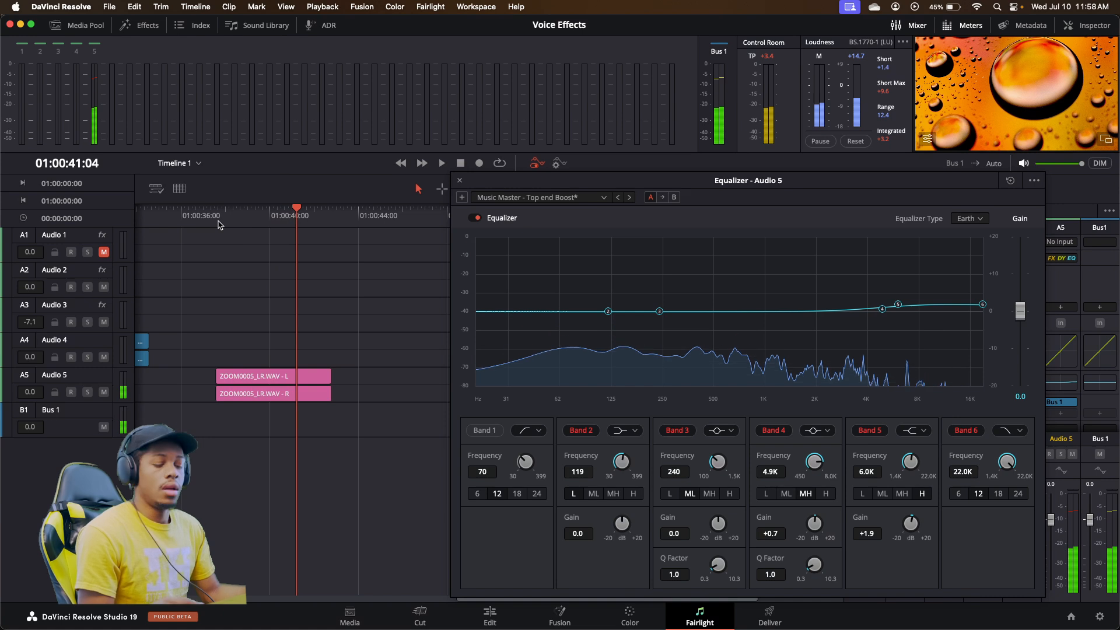
- Zoom the timeline out to show all the clips on Audio 1 through Audio 5
scroll(316, 345, "left", 5)
scroll(316, 346, "down", 4)
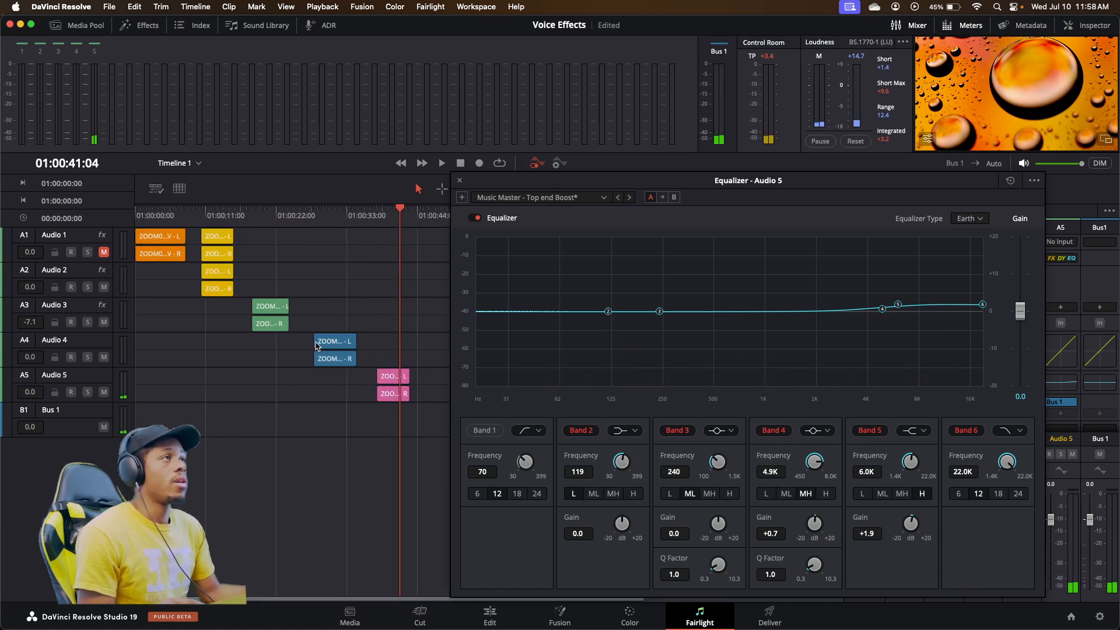
scroll(316, 345, "down", 2)
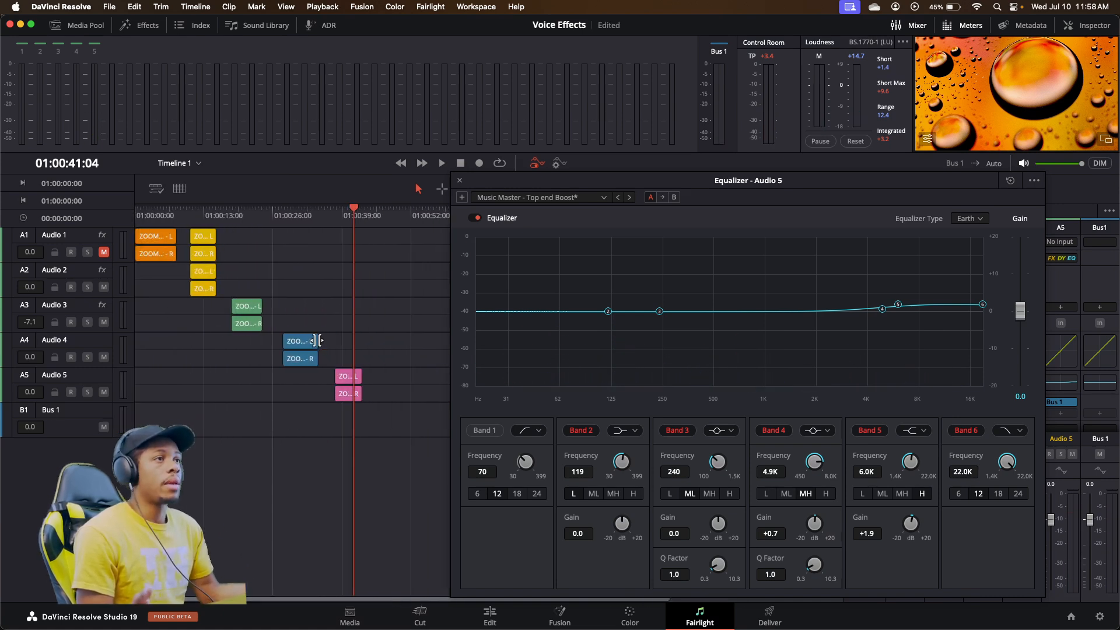